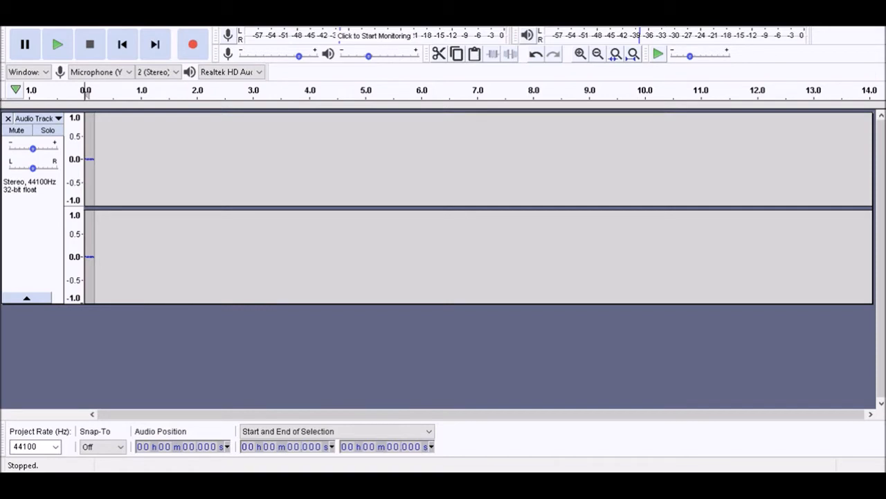
Remove the empty audio track and import the Drone Low recording in its place
key(Down)
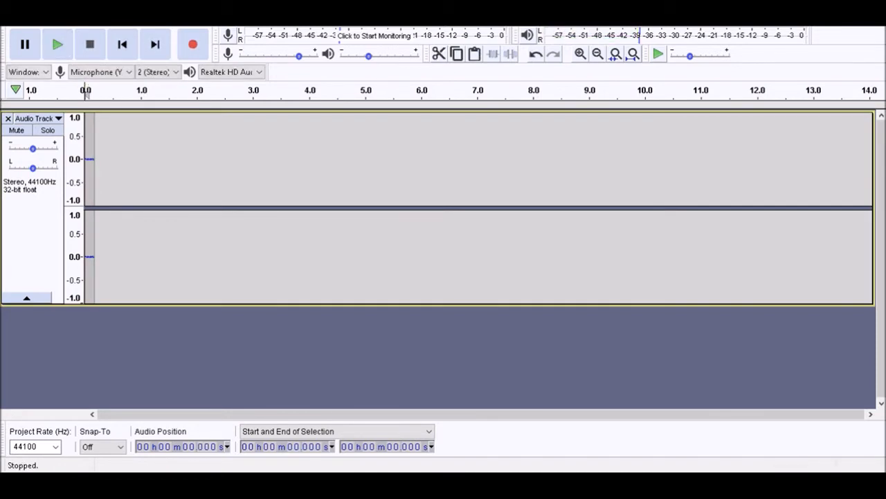
key(Return)
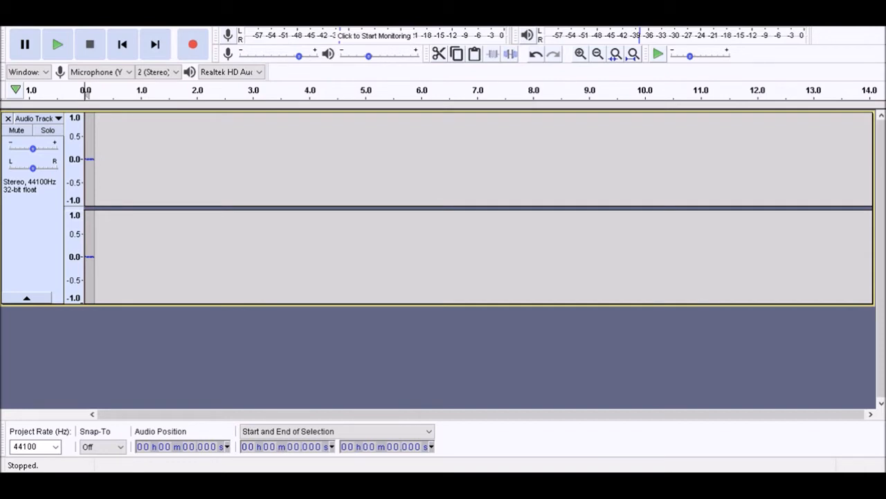
key(shift+c)
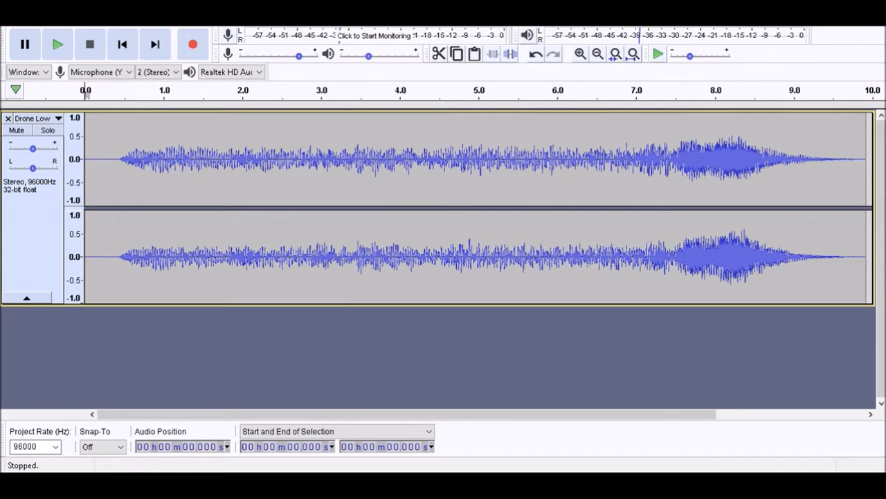
Clear the selection on the Drone Low track and set the playback device to CABLE Input
key(ctrl+a)
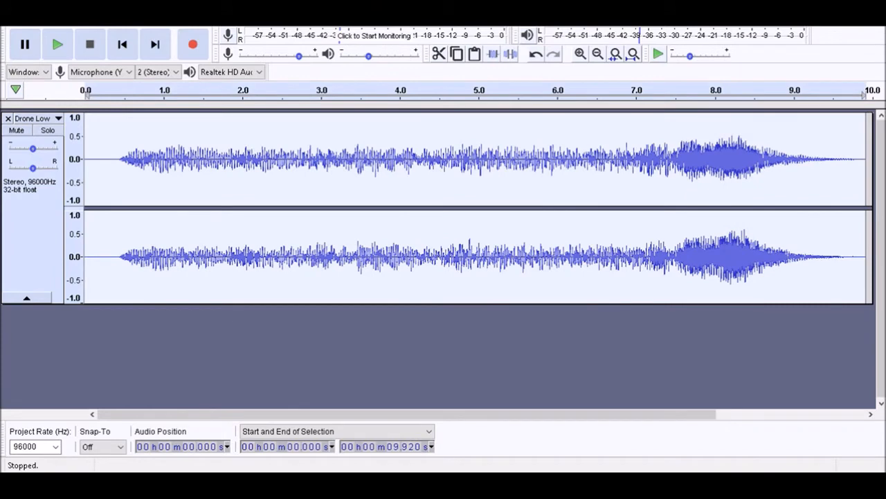
key(ctrl+shift+a)
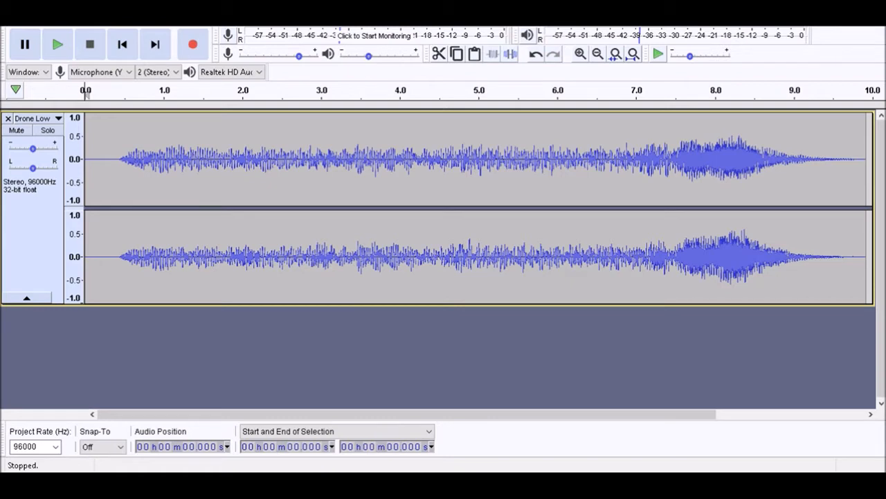
key(ctrl+shift+i)
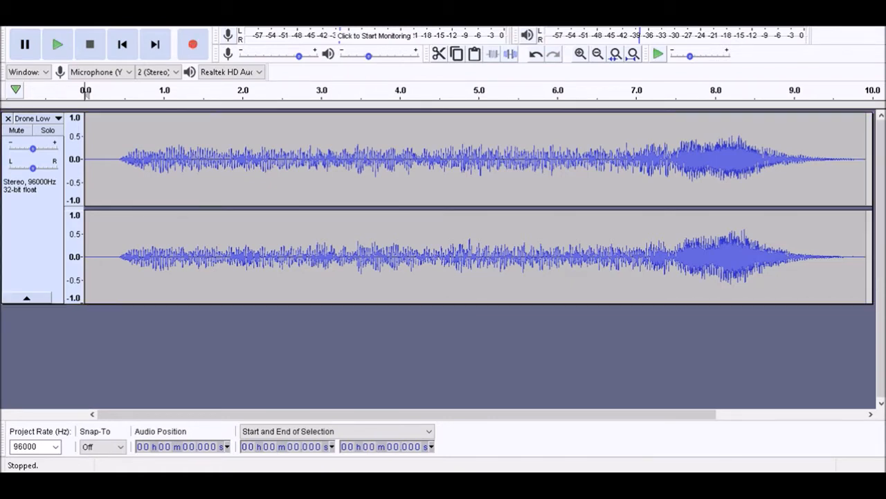
key(Return)
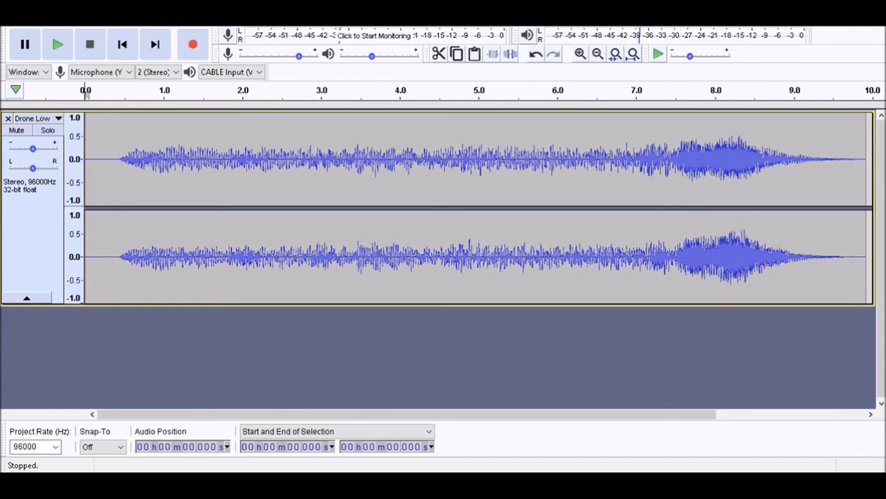
Stretch the entire Drone Low clip to a length of 19.840 s and play back the result
key(ctrl+a)
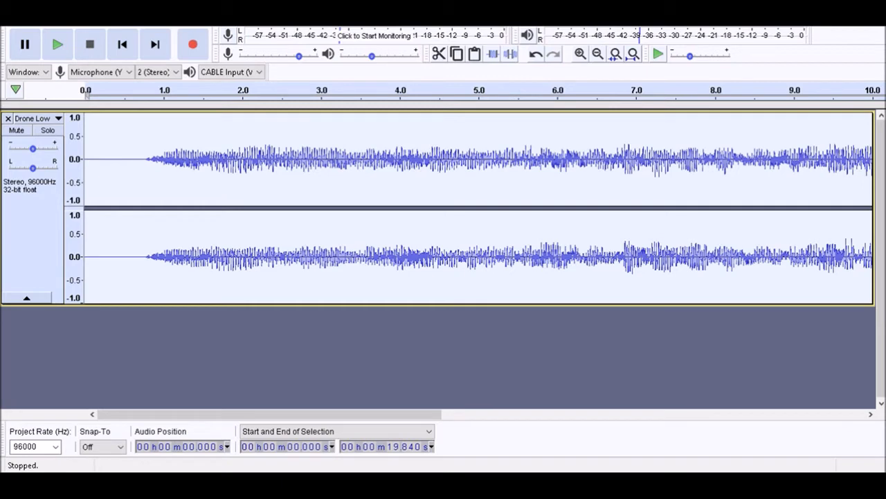
key(space)
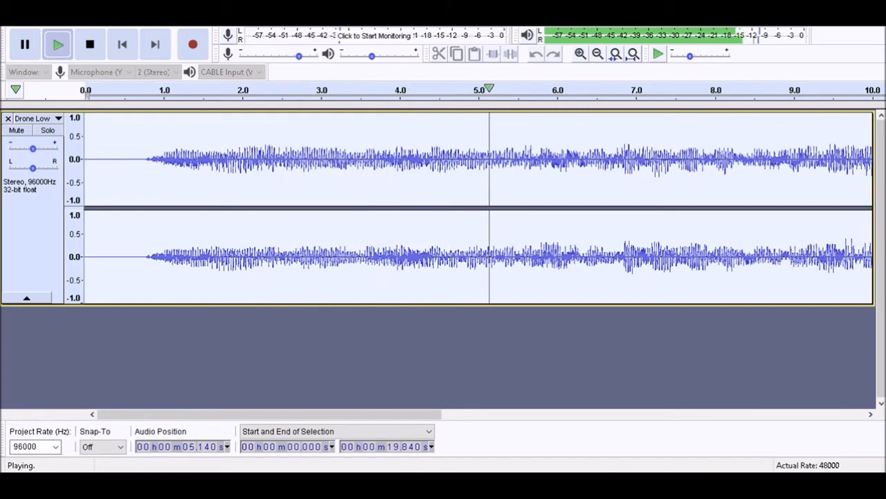
key(space)
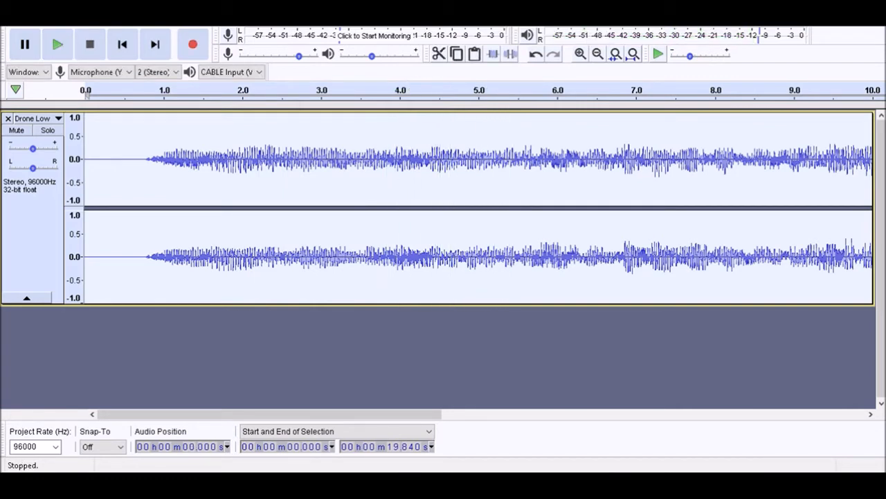
Replay the Drone Low clip from the start and set the selection's start to 1.560 s during playback
key(shift)
key(space)
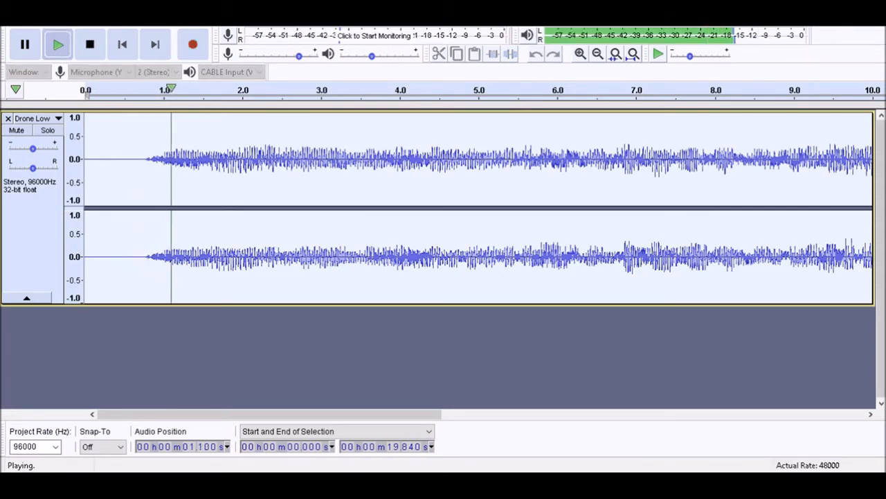
key(bracketleft)
key(space)
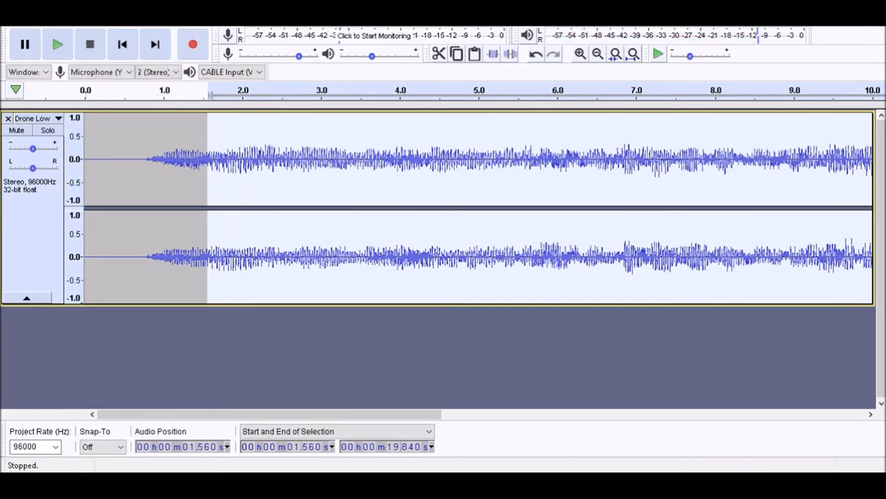
Locate the onset of sound in Drone Low at 0.760 s and delete the silence before it
key(Left)
key(space)
key(x)
key(comma)
key(space)
key(space)
key(comma)
key(comma)
key(space)
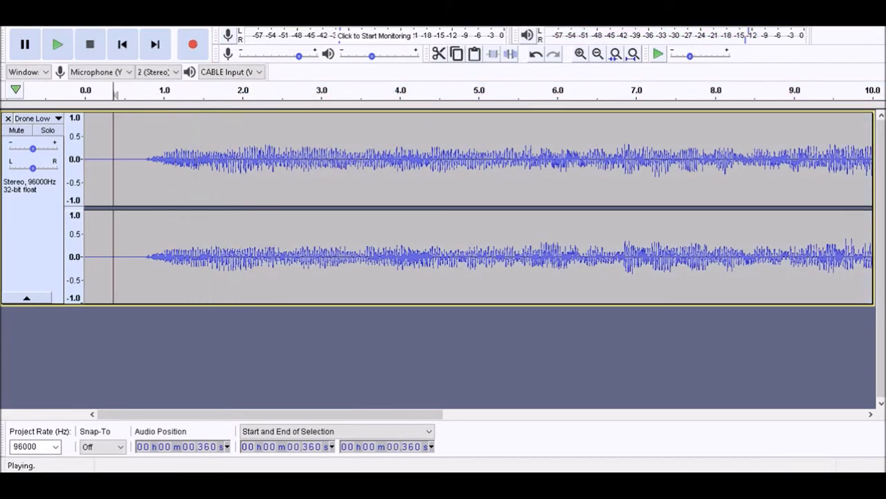
key(space)
key(period)
key(space)
key(space)
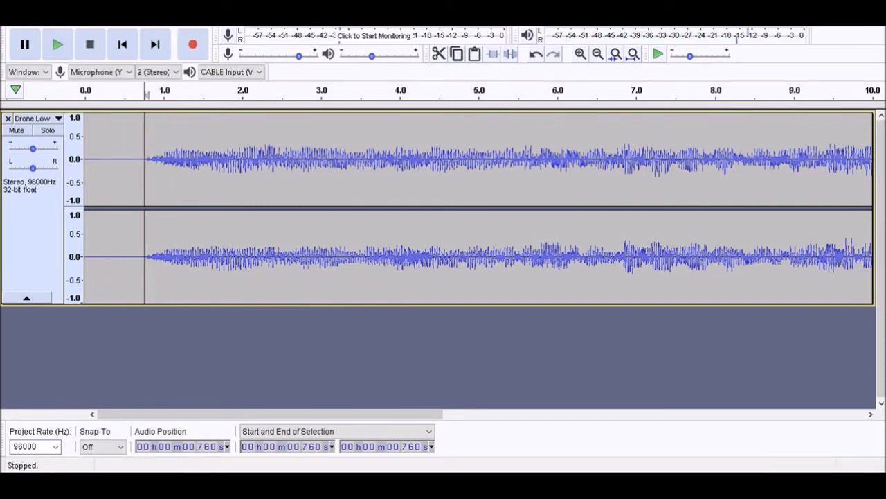
key(shift+Home)
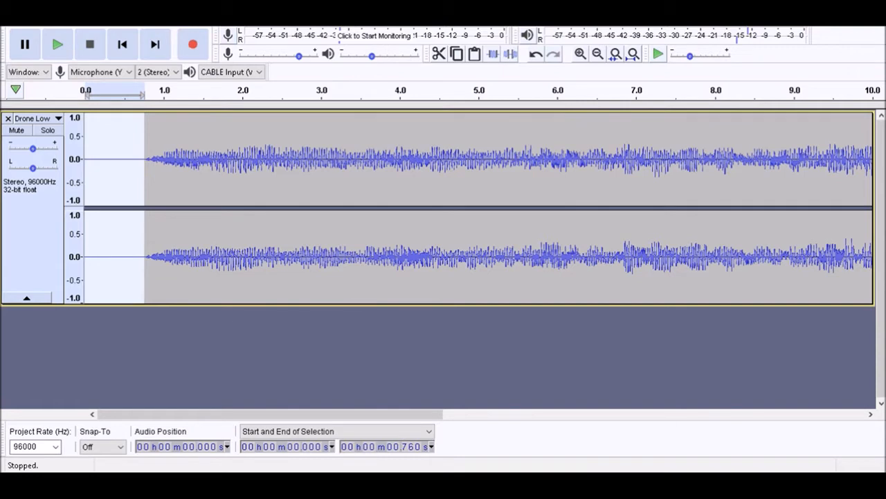
key(Delete)
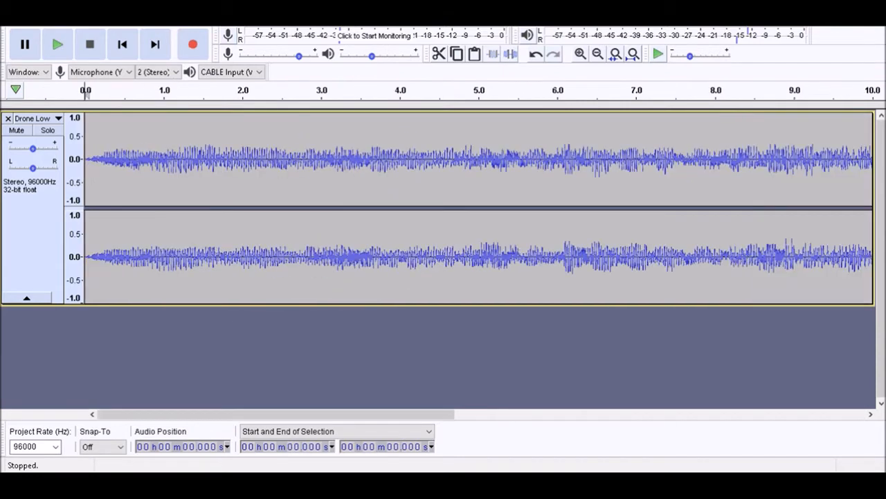
Import the Dry Ice Metal recording as a second track and play it back soloed
key(space)
key(space)
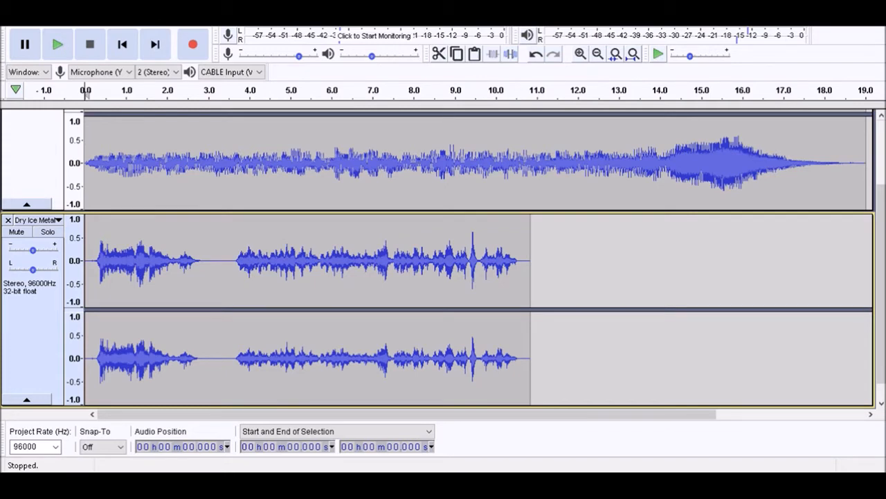
key(shift+u)
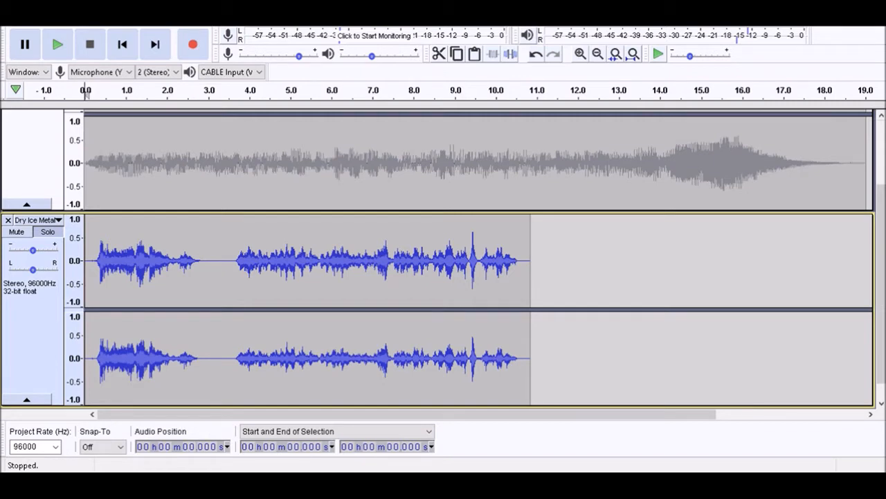
key(space)
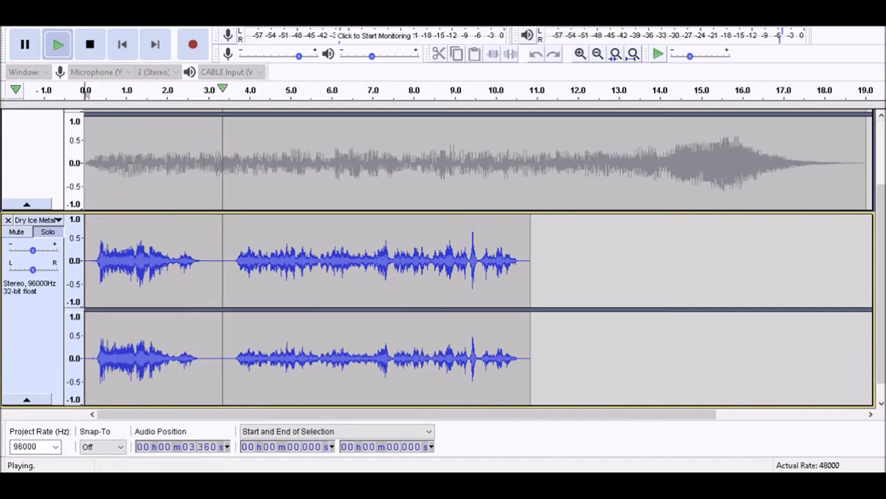
key(space)
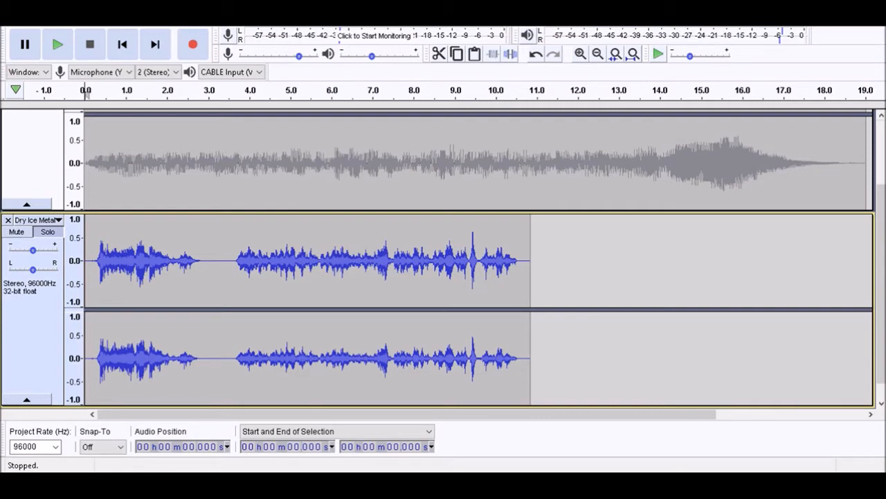
Select the whole Dry Ice Metal clip and stretch it to a length of 21.686 s
key(shift+k)
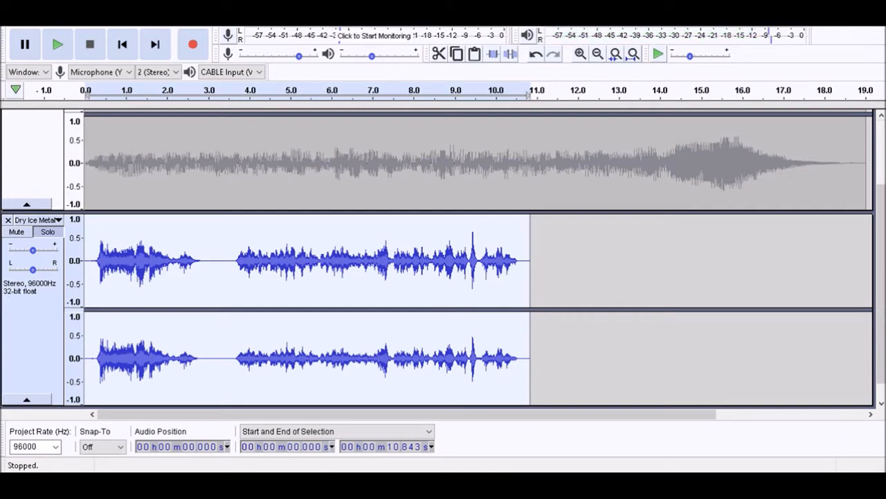
key(shift)
key(ctrl)
key(ctrl)
key(shift)
key(Return)
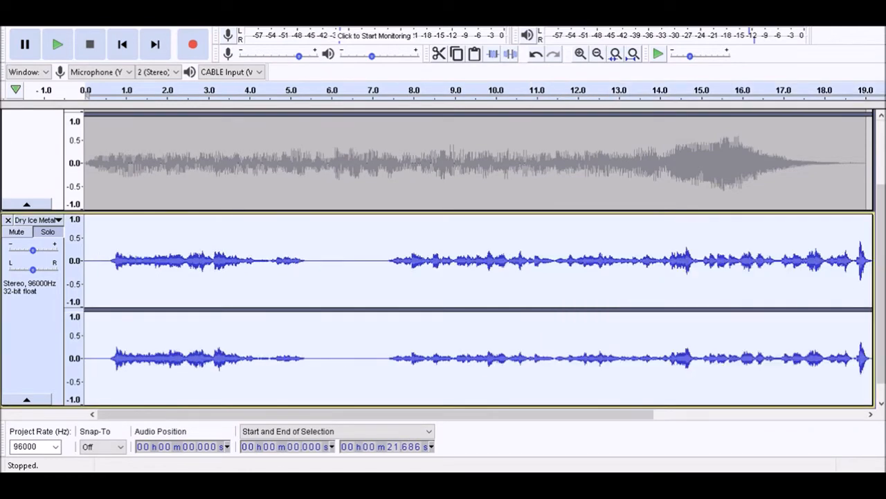
Trim the silent parts out of the Dry Ice Metal clip to shorten it to 18.618 s, and play it back
key(space)
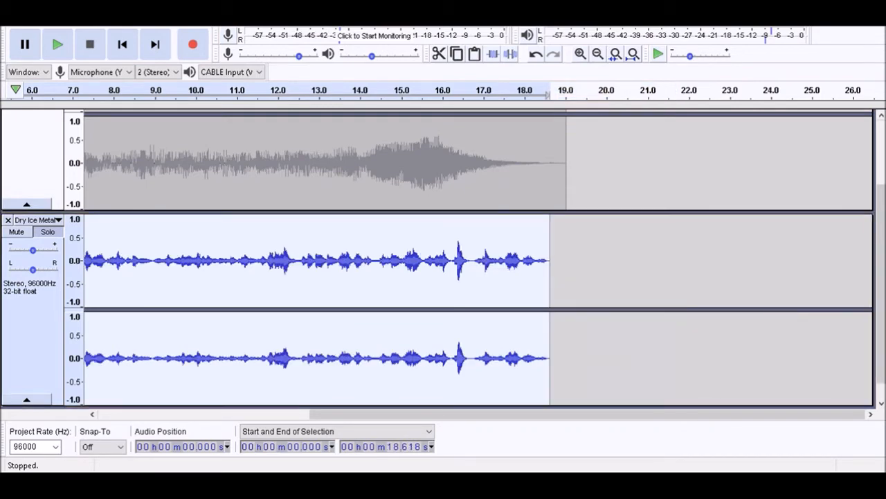
key(space)
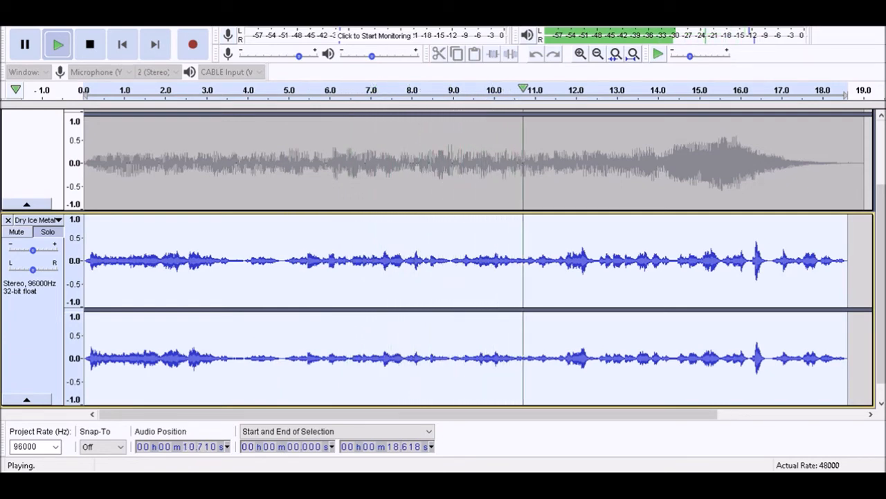
key(space)
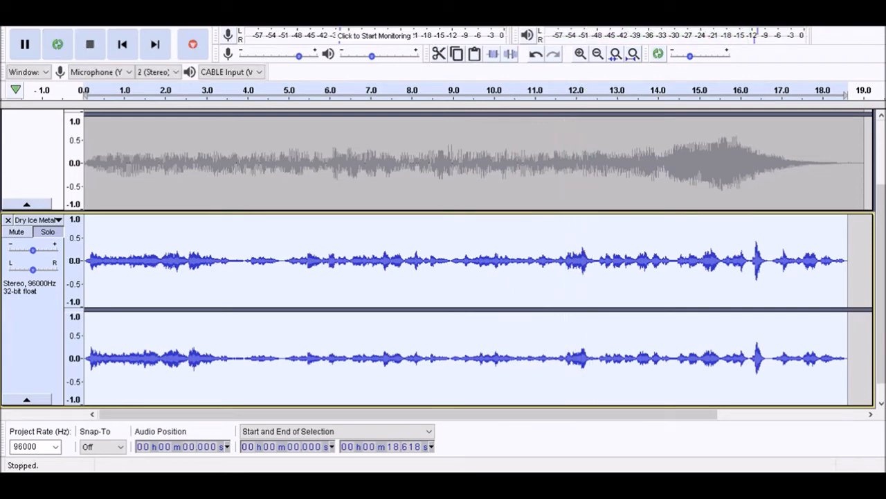
Turn off solo on the Dry Ice Metal track and play both tracks together
key(shift+s)
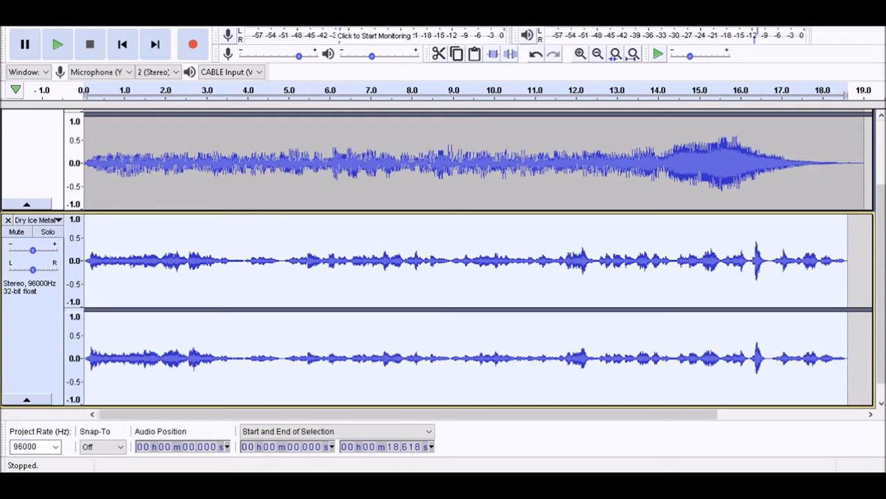
key(space)
key(Home)
key(ctrl+a)
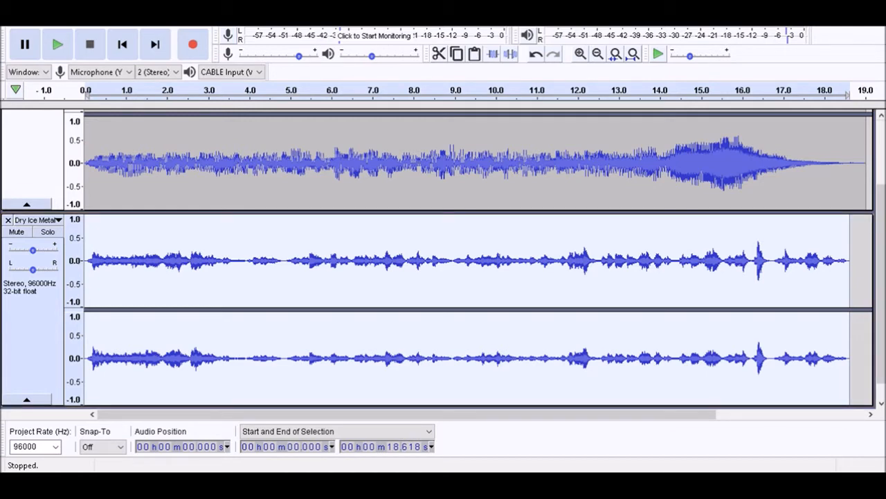
Lower the Dry Ice Metal track's gain in two stages, playing the mix from the start after each change
drag(32, 250, 28, 250)
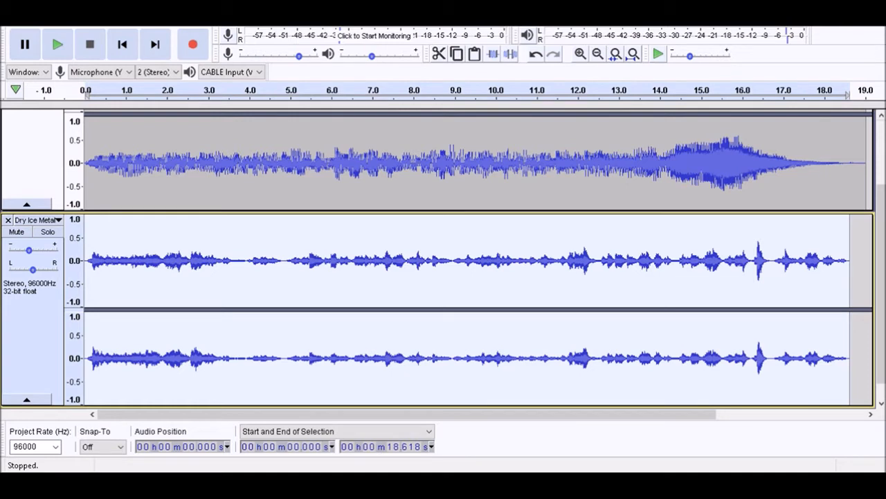
key(Home)
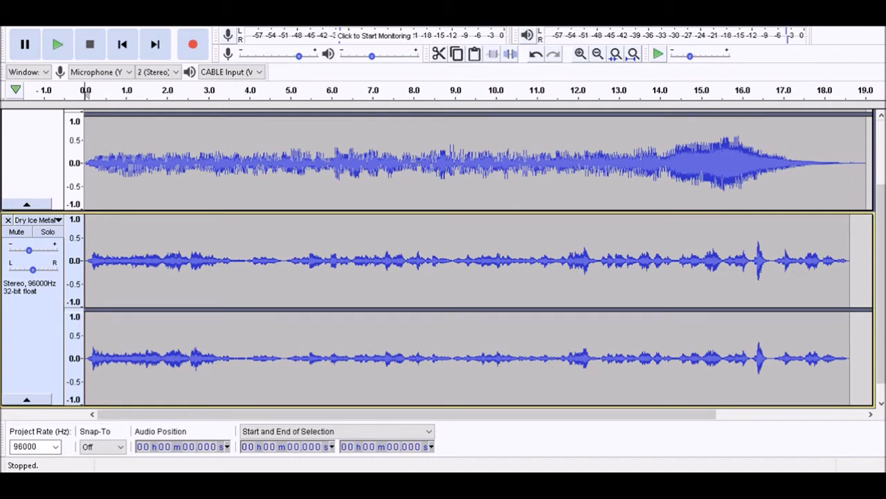
key(space)
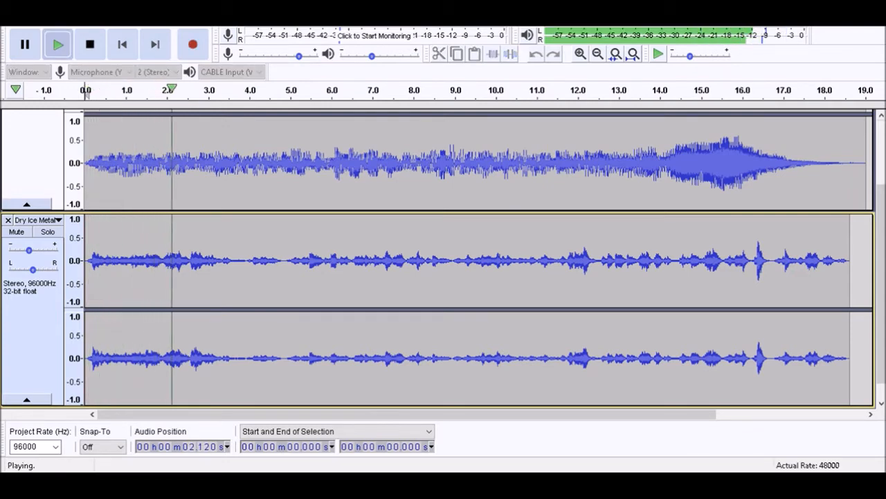
key(space)
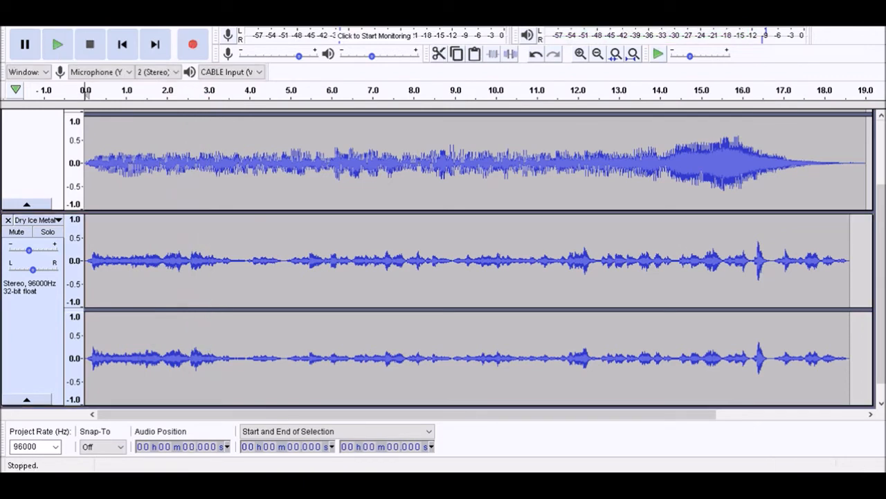
key(Return)
key(space)
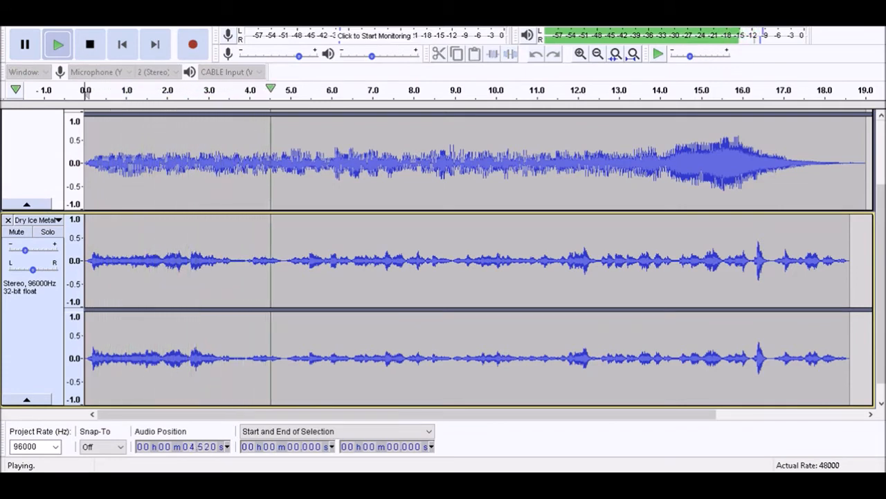
key(space)
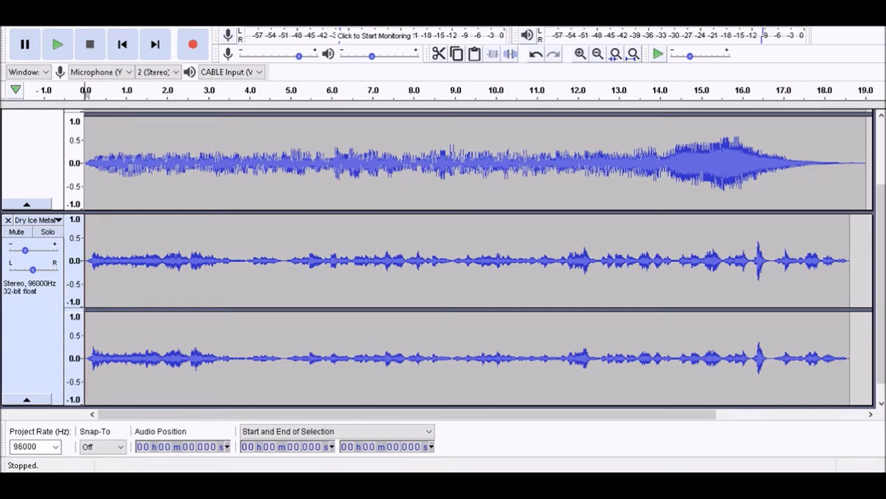
Add a new empty stereo track below the Dry Ice Metal track
key(shift)
key(ctrl)
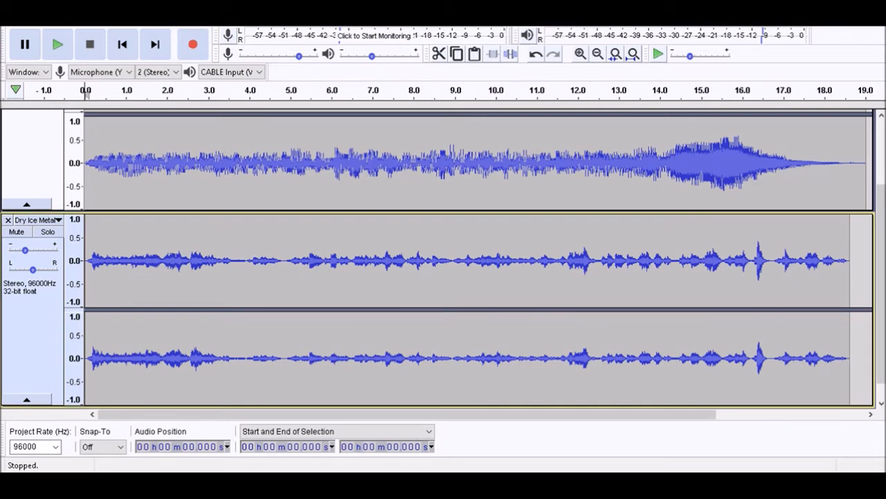
key(ctrl+shift+n)
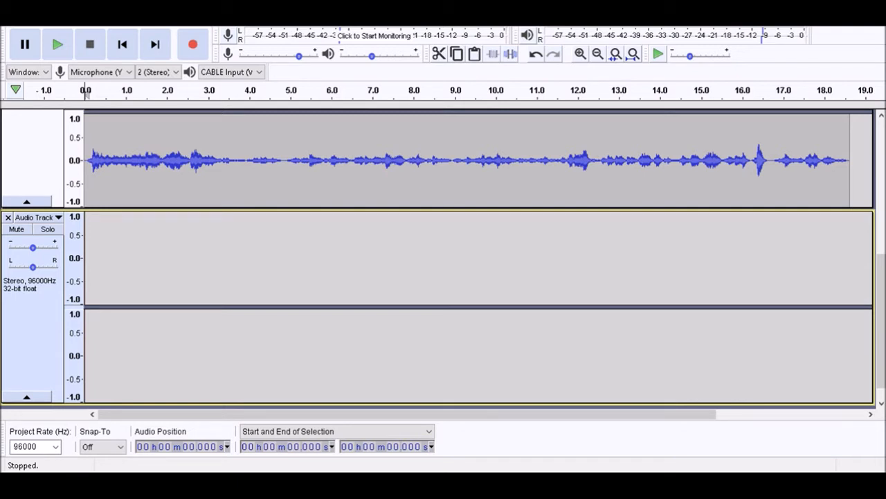
Paste the copied rising recording into the new track at 1.910 s and play it against the mix
key(space)
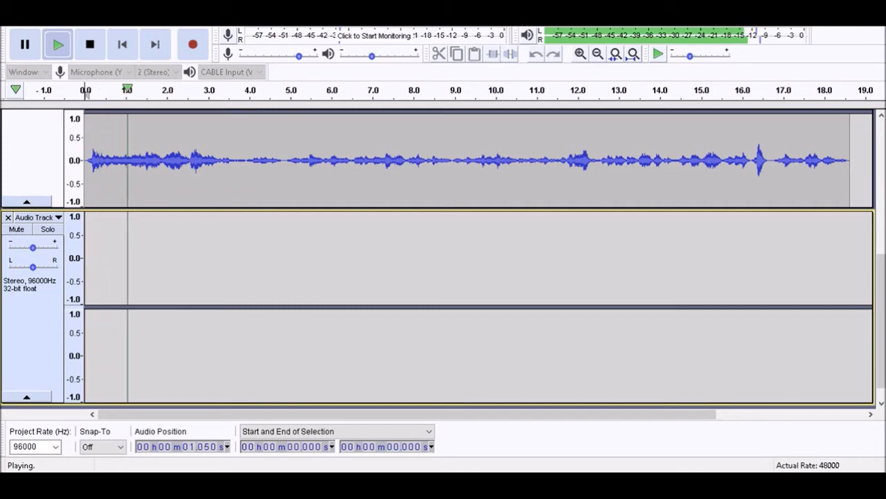
key(x)
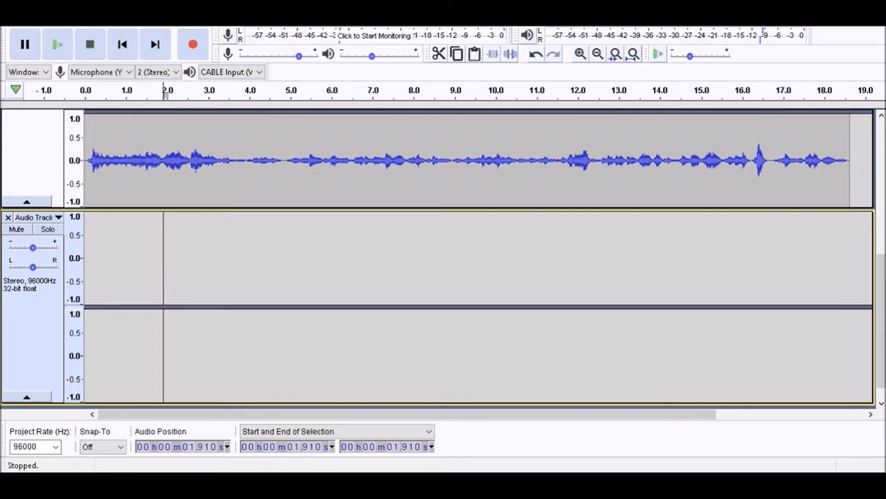
key(ctrl+v)
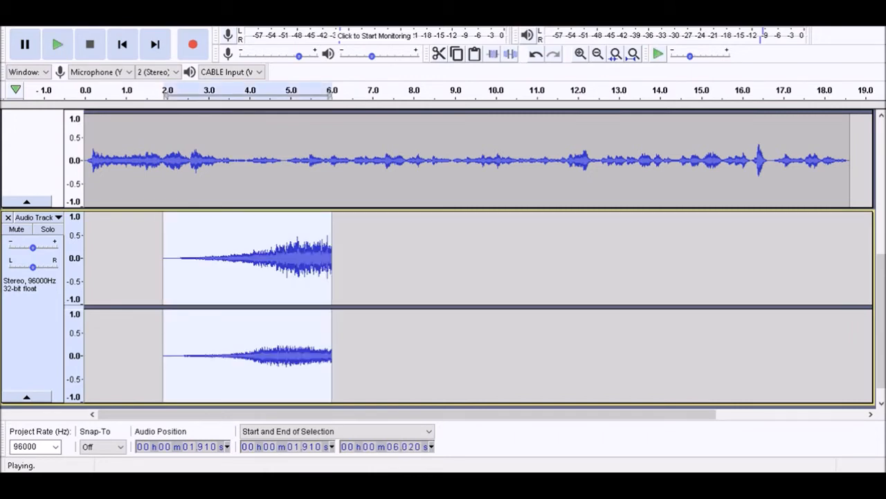
key(space)
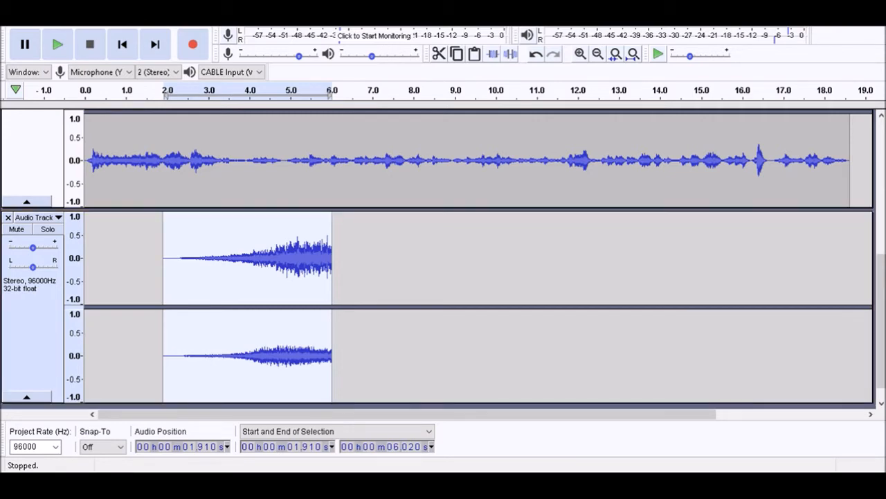
Lower the rising recording's track gain, play the section, and raise the gain back slightly
drag(32, 248, 23, 247)
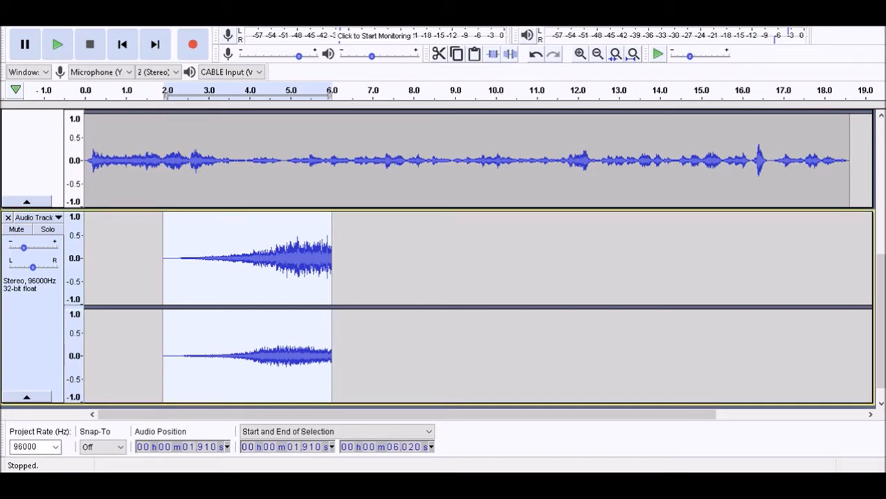
key(space)
drag(23, 248, 29, 247)
Add a new stereo track below the rising recording and mark the selection start at 2.350 s from playback
key(ctrl+shift+n)
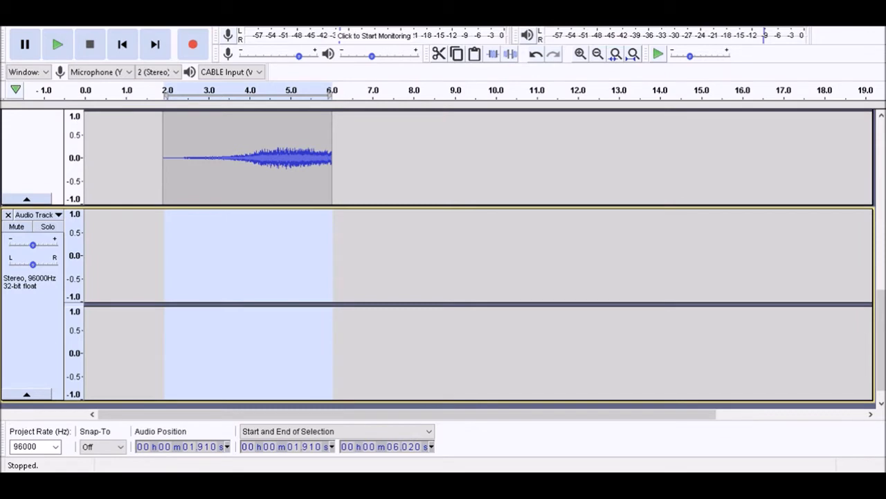
key(space)
key(space)
key(space)
key(bracketleft)
key(space)
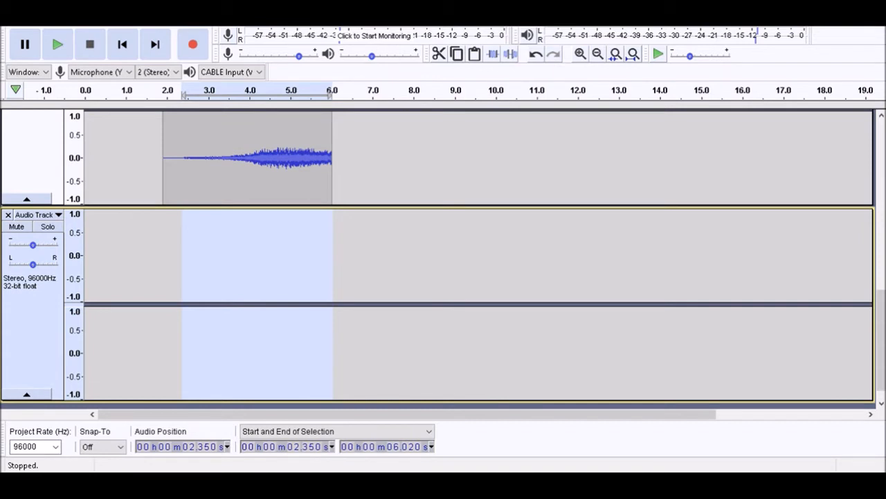
Try the next copied recording at 2.350 s in the new track, play it, and undo the paste
key(ctrl+v)
key(space)
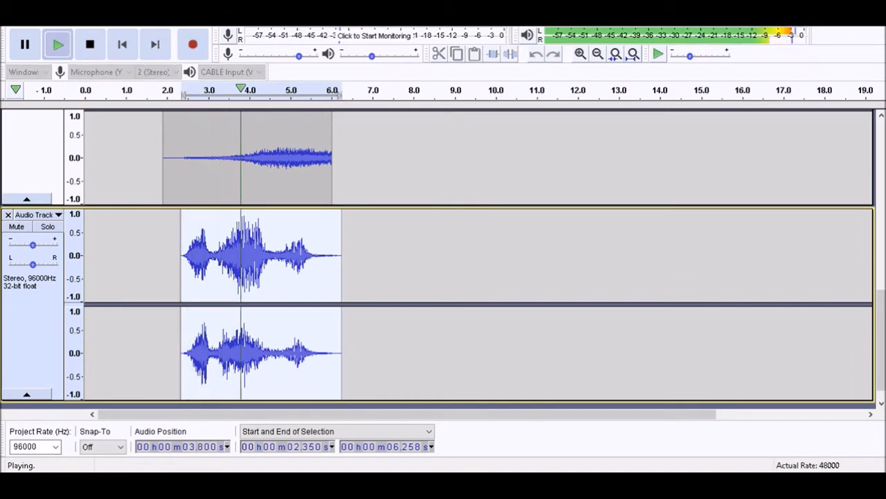
key(space)
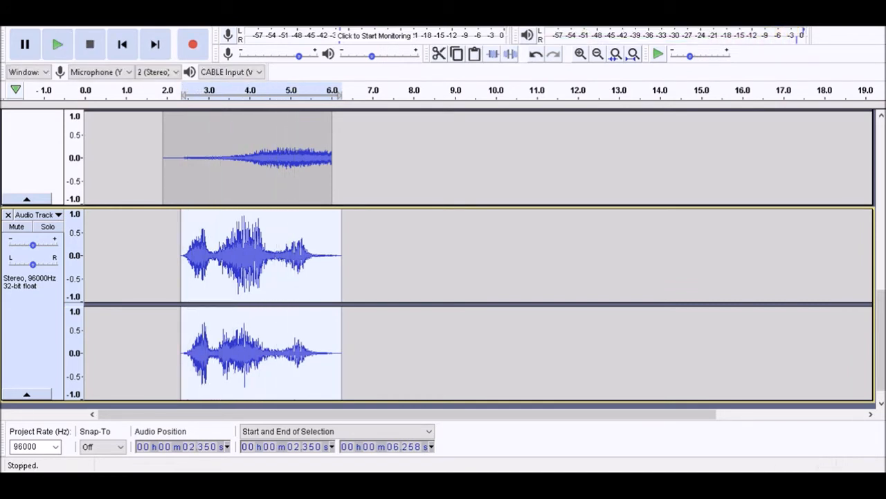
key(ctrl+z)
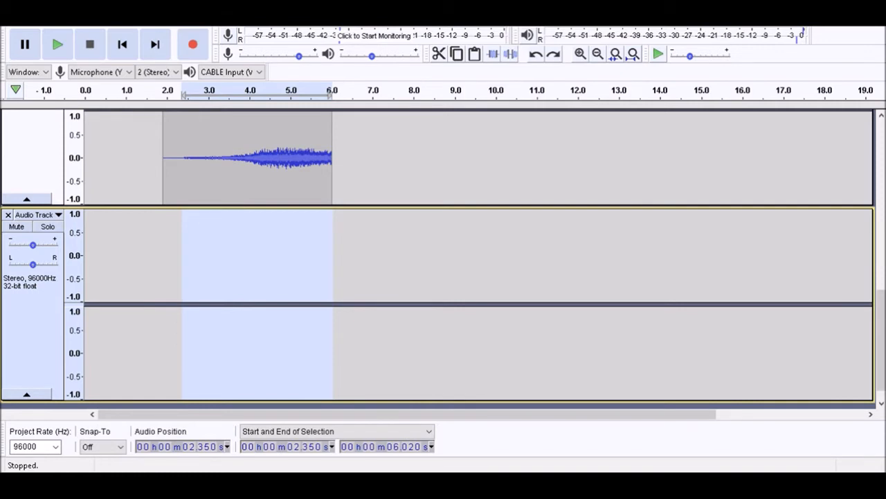
Play on to mark 4.160 s as the insertion point and paste the copied recording there in the new track
key(space)
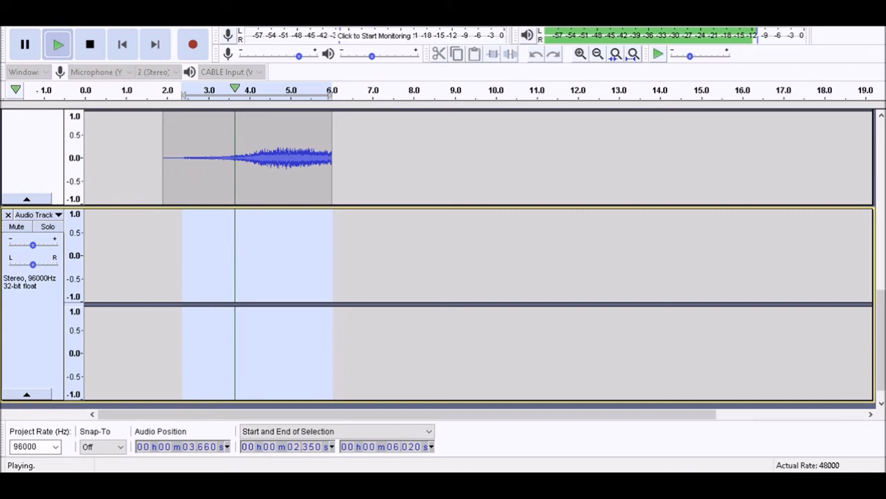
key(bracketleft)
key(space)
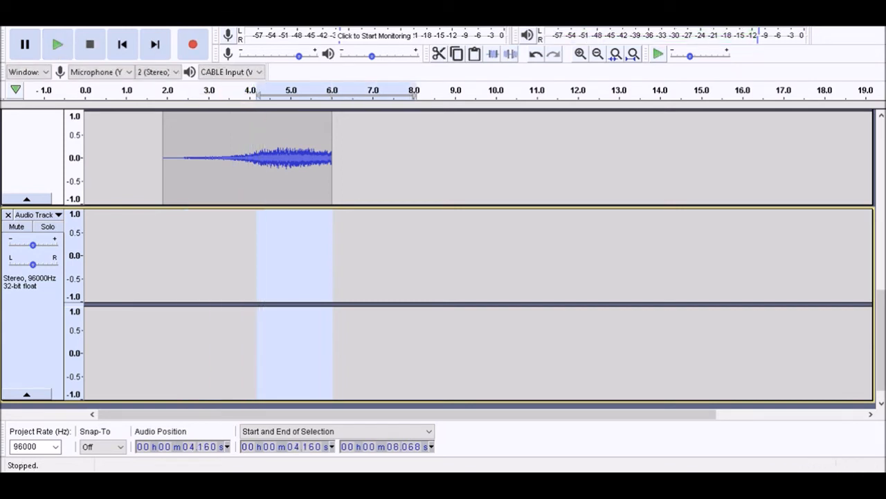
key(ctrl+v)
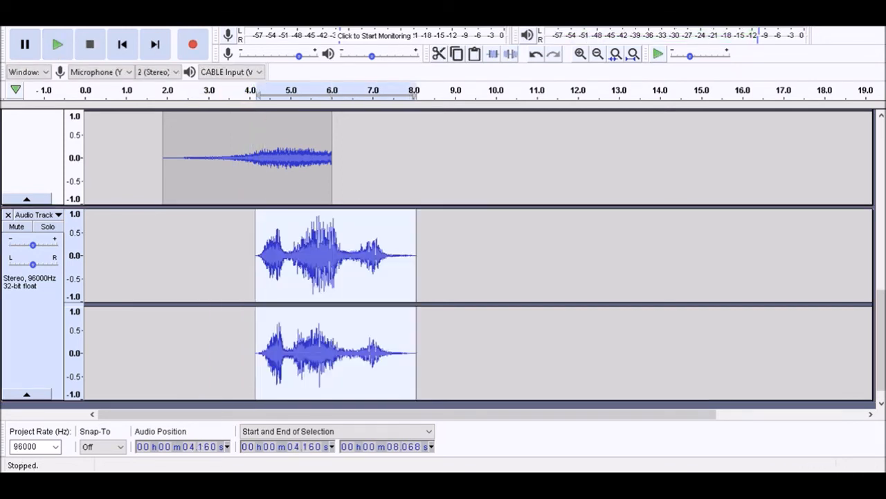
Lower the gain of the track holding the 4.160 s clip, raise it slightly, and play the section after each change
drag(32, 245, 27, 245)
key(space)
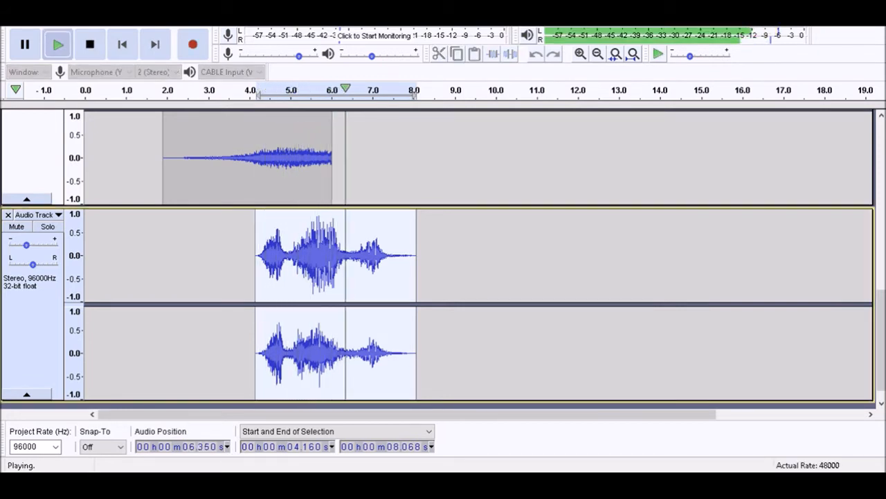
key(space)
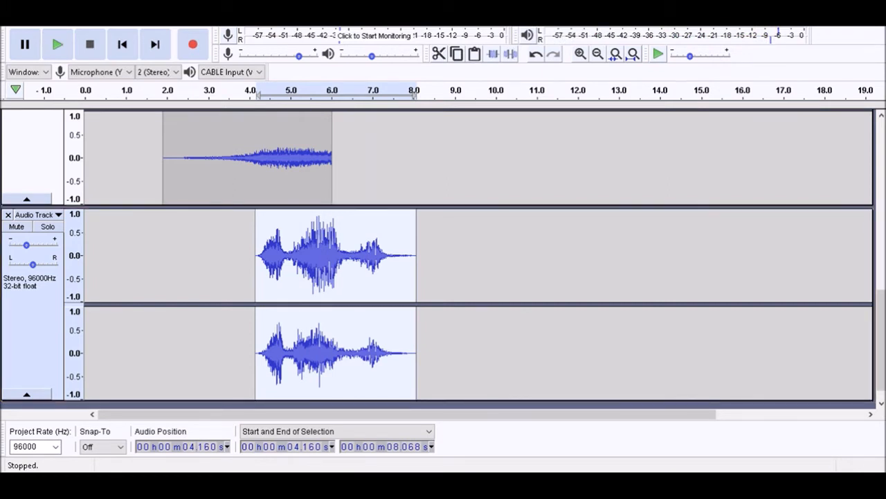
drag(26, 245, 28, 245)
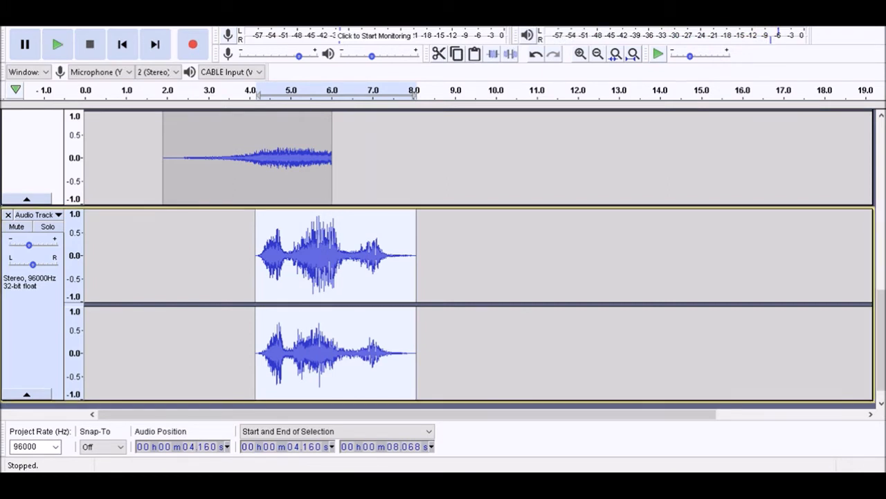
key(space)
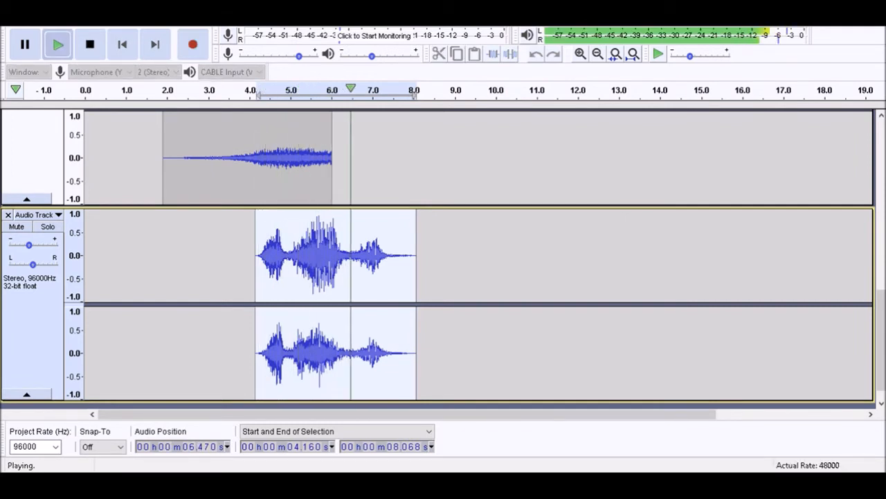
key(space)
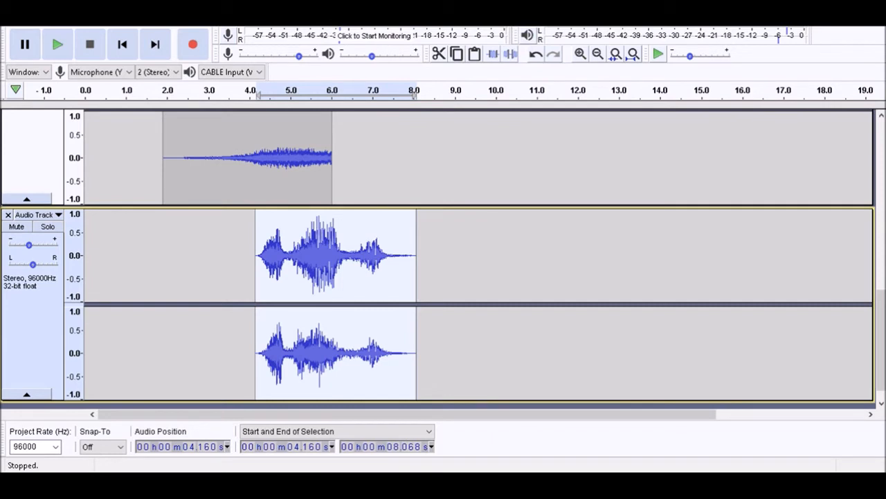
Add a new empty stereo track at the end and rename the rising recording's track with its "channeling" source name
key(Return)
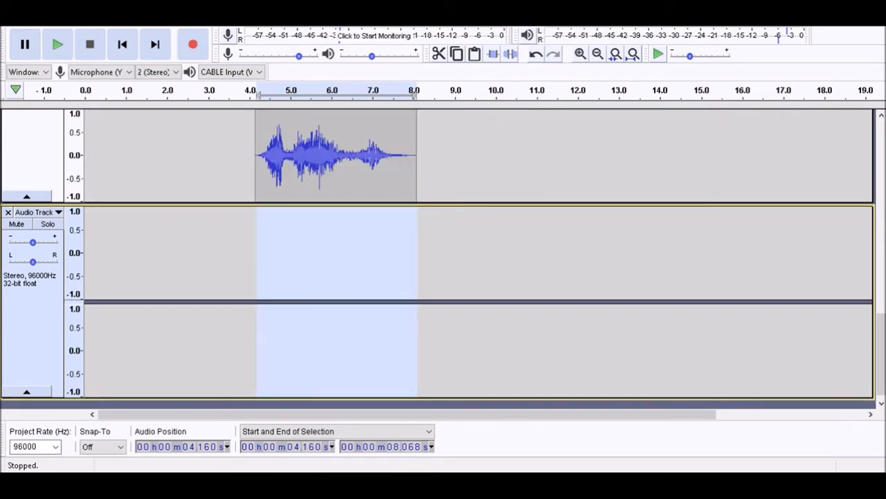
key(Up)
key(Up)
key(Down)
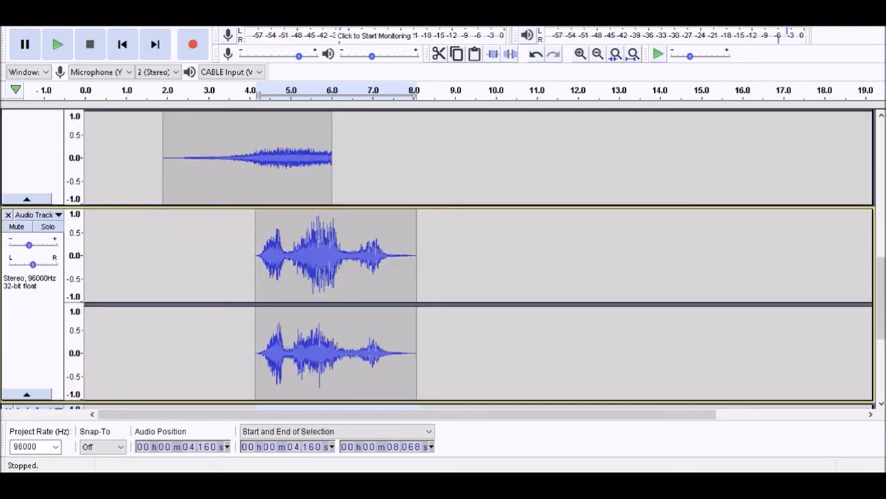
key(Up)
key(alt+Tab)
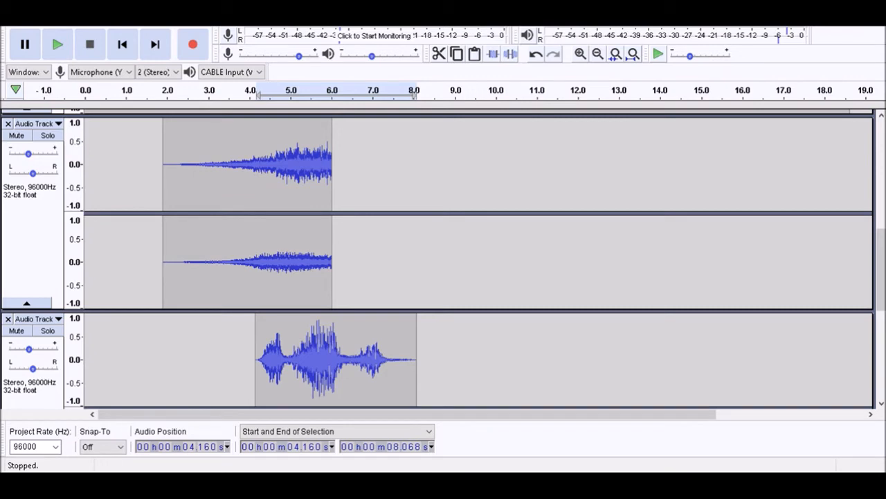
key(Return)
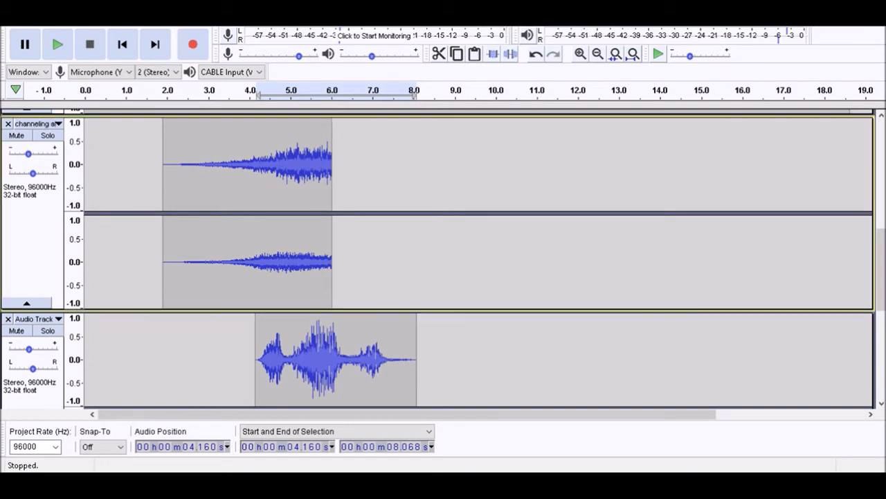
Rename the track holding the clip at 4.160 s after its source recording
key(Down)
key(Down)
key(Up)
key(alt+Tab)
key(Return)
Rename the new empty stereo track as "electric 1"
key(Down)
key(shift)
key(alt+Tab)
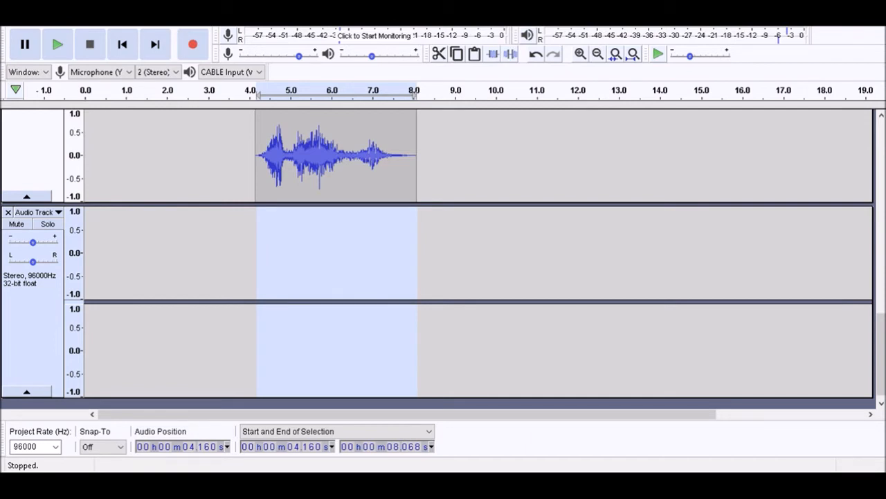
key(Return)
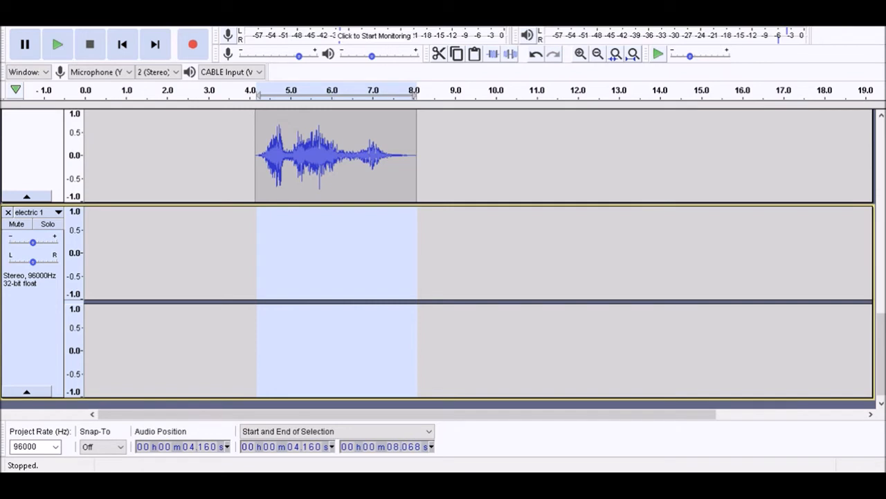
Play the mix from 4.160 s and move the selection start to 4.640 s on the electric 1 track
key(space)
key(space)
key(x)
key(x)
key(x)
key(x)
key(space)
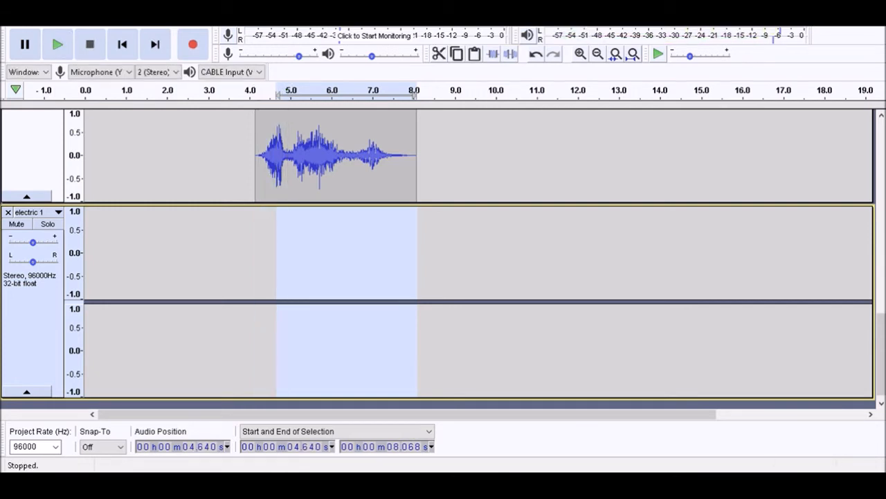
Try adding another stereo track and moving the cursor to 4.240 s, and undo the track addition
key(ctrl+shift+n)
key(space)
key(space)
key(Left)
key(space)
key(Left)
key(x)
key(ctrl+z)
key(ctrl+z)
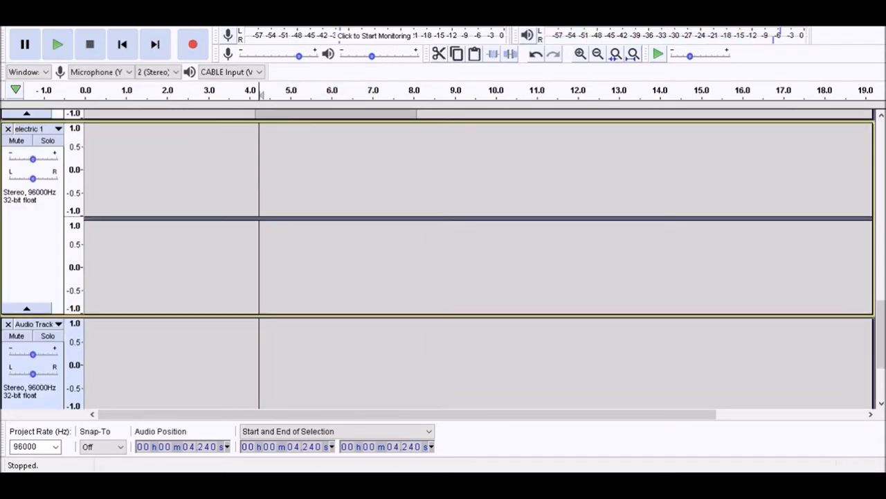
Move the cursor to 4.240 s, paste the copied electric recording into the electric 1 track, and play it with the mix
key(space)
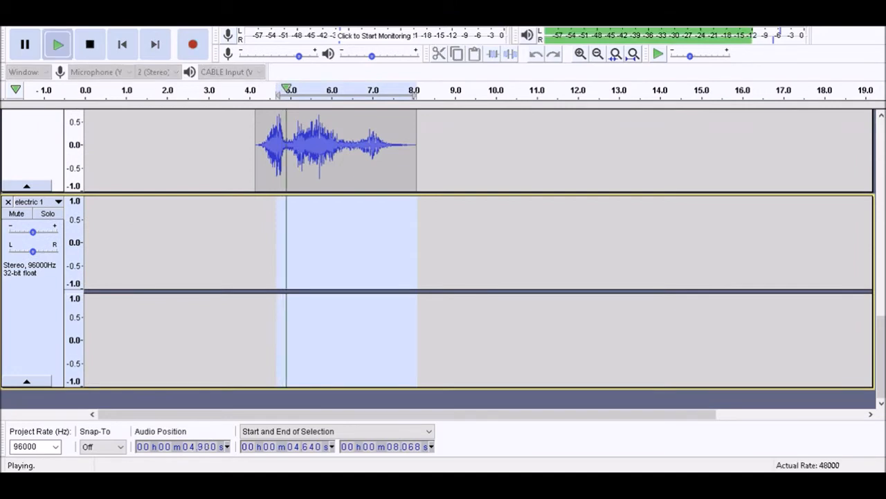
key(space)
key(Left)
key(Left)
key(space)
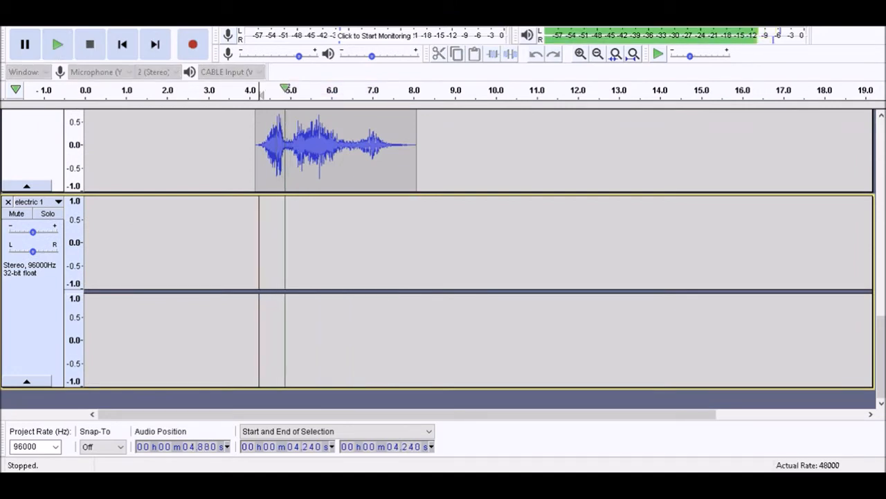
key(space)
key(ctrl+v)
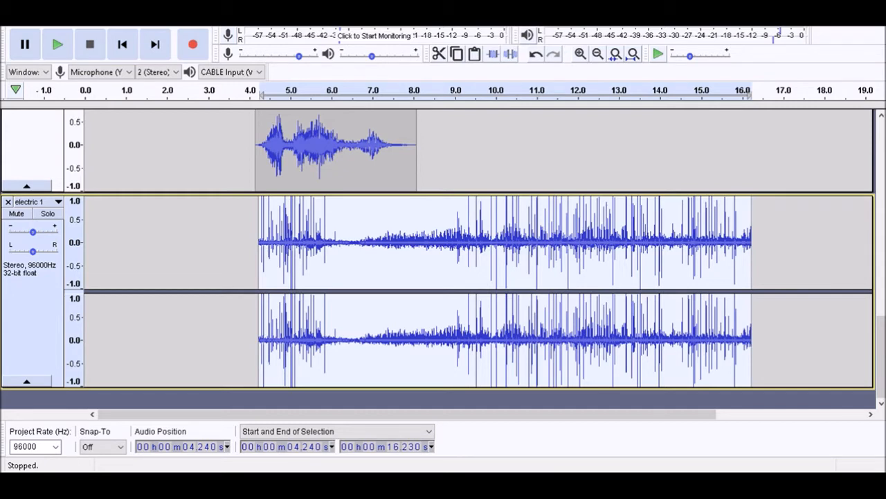
key(space)
key(space)
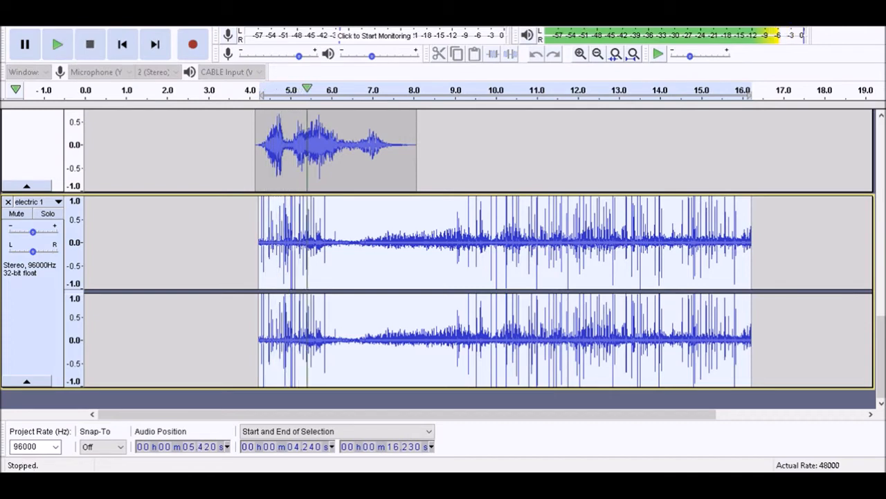
key(space)
key(space)
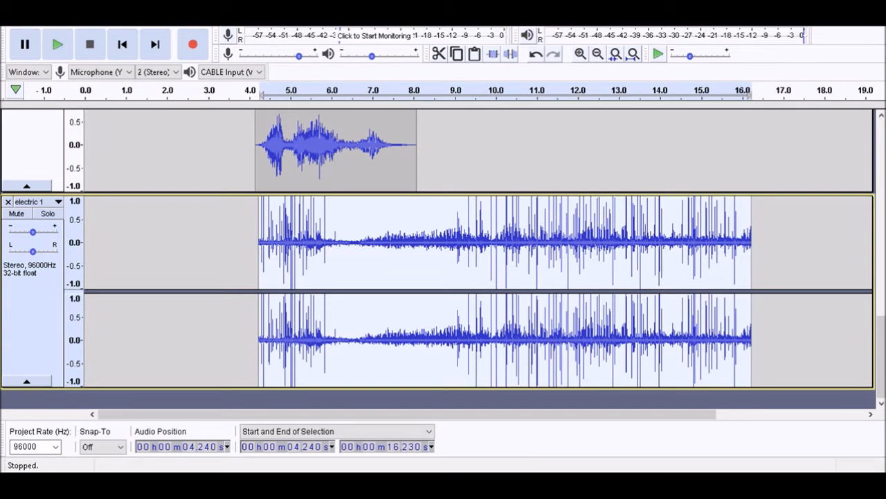
Select the electric 1 clip's opening from 4.240 s to 4.680 s and apply a fade-in to it
key(space)
key(bracketright)
key(space)
key(space)
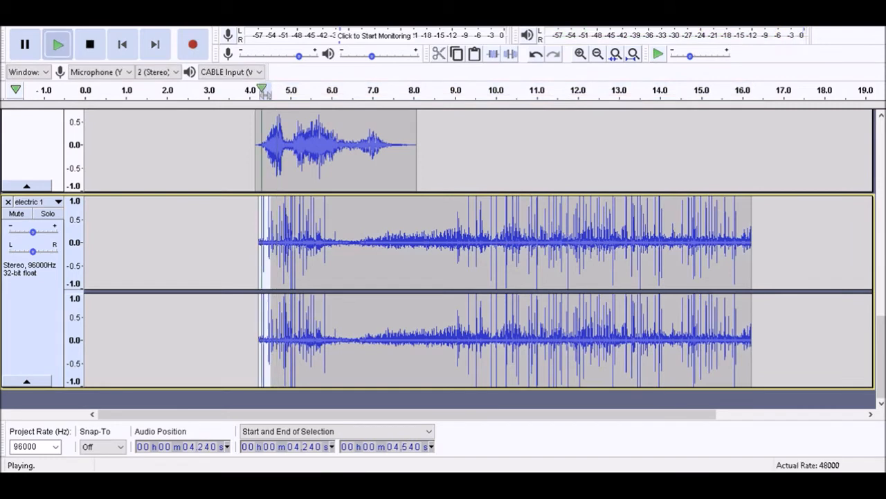
key(Left)
key(space)
key(bracketright)
key(space)
key(space)
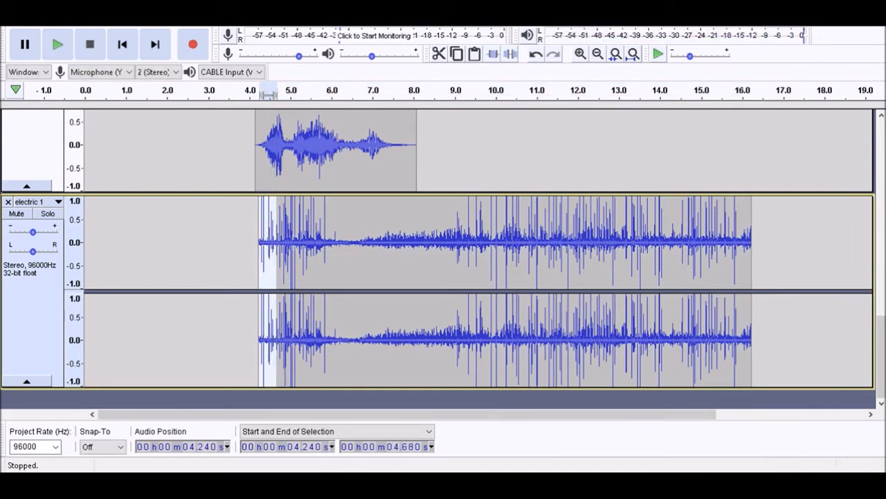
key(Return)
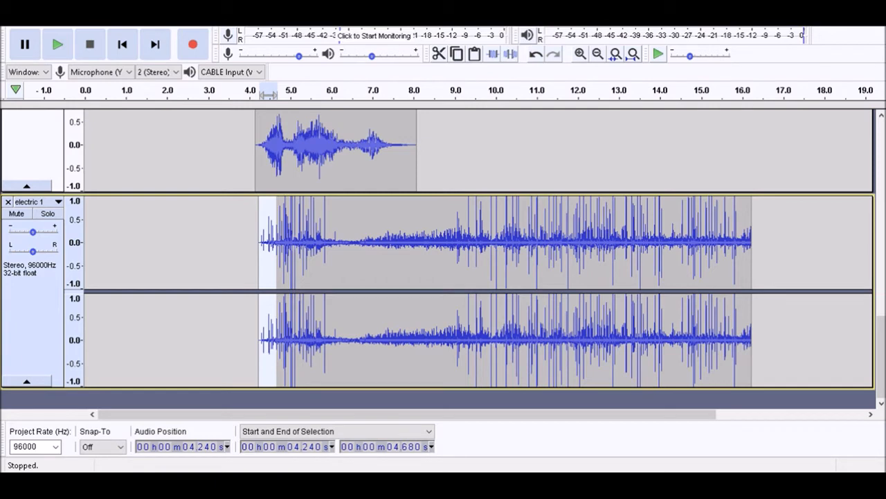
Play the mix from the project start and add a stereo track with a name beginning "electricity thr"
key(Left)
key(Left)
key(Left)
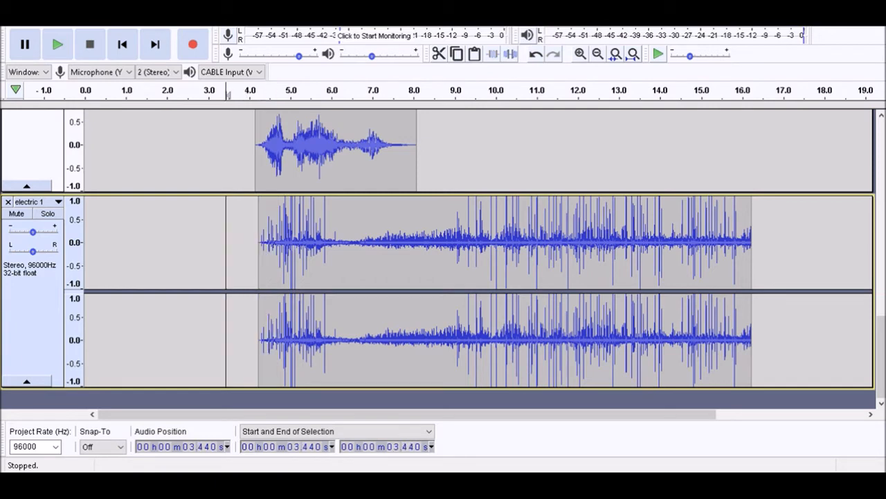
key(Home)
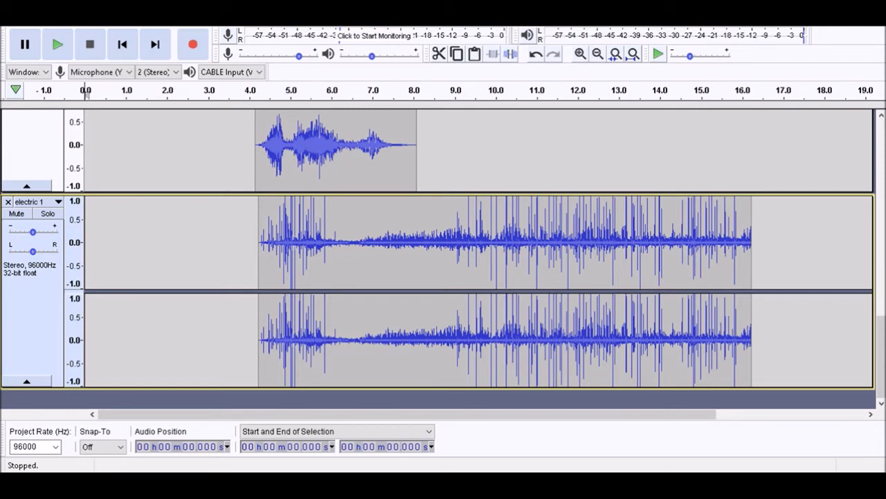
key(space)
key(r)
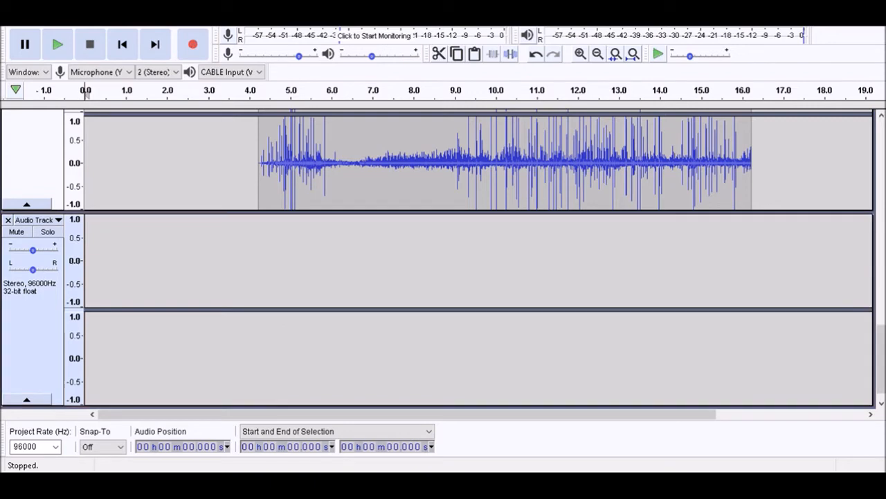
key(Return)
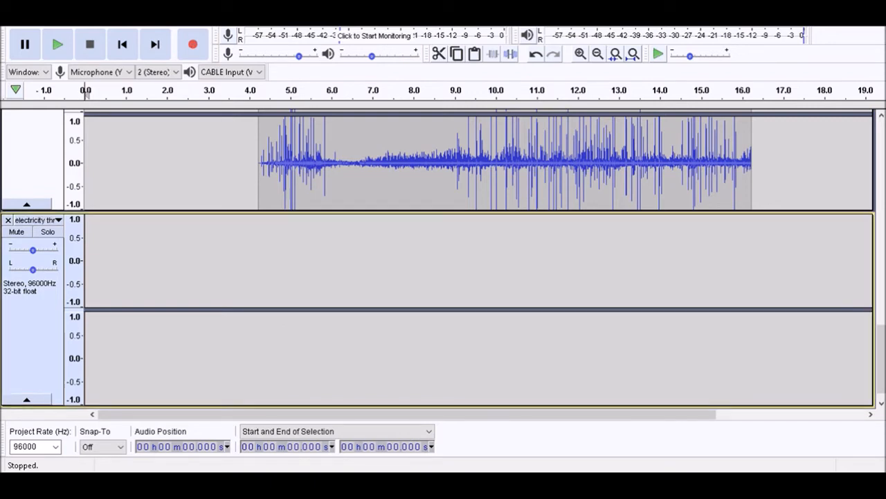
Play the mix from the start to find the next entry point, and move the cursor back to 5.010 s
key(space)
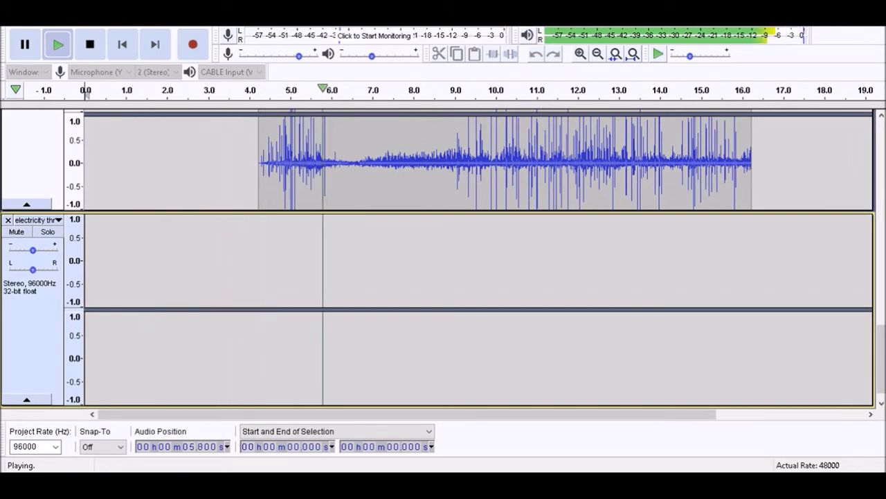
key(bracketleft)
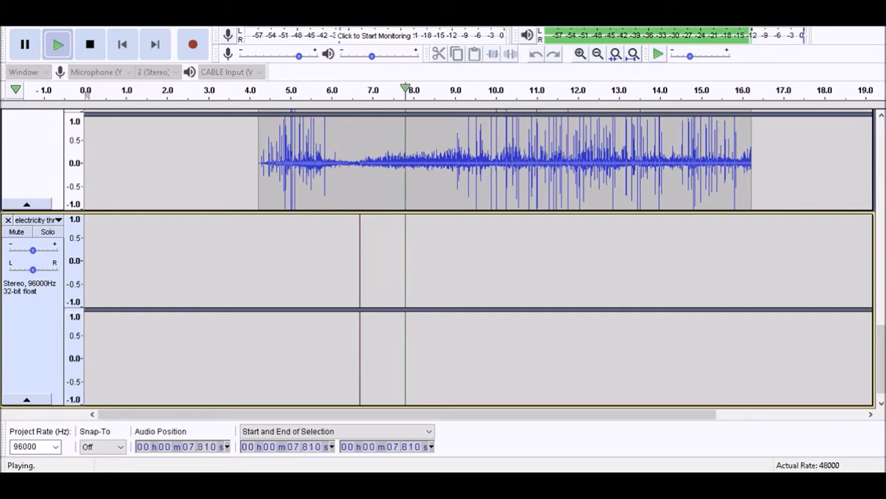
key(x)
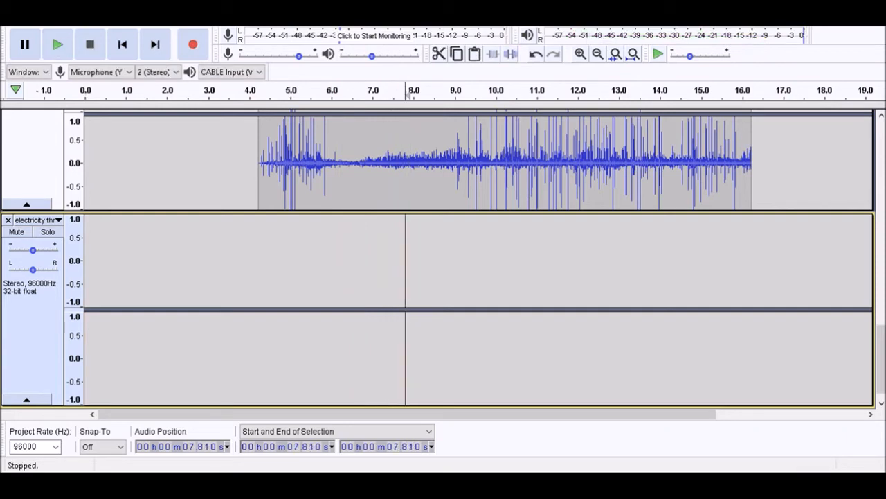
key(comma)
key(comma)
key(comma)
key(comma)
key(comma)
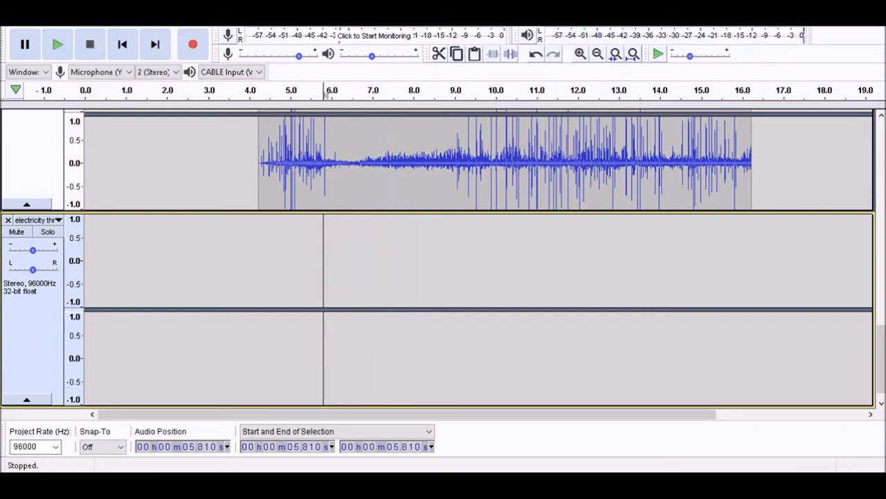
key(comma)
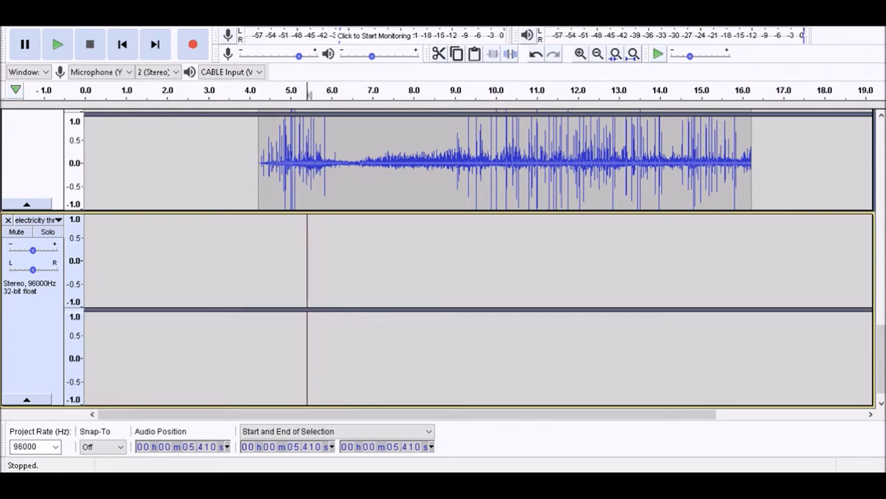
key(comma)
Play from 5.010 s and stop with the cursor set at 5.980 s on the electricity track
key(space)
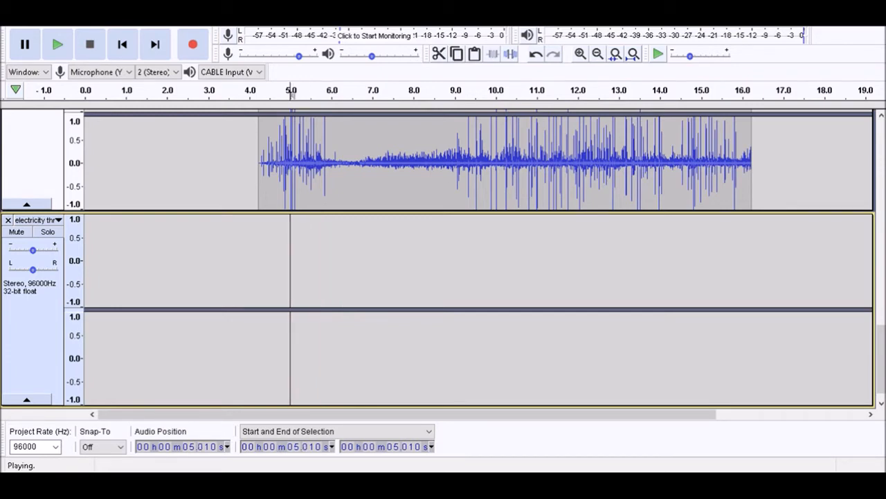
key(space)
key(space)
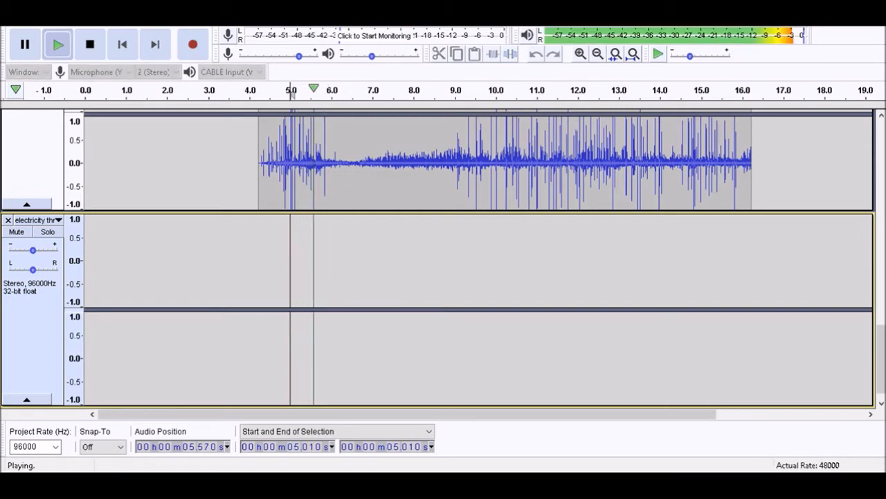
key(x)
key(ctrl)
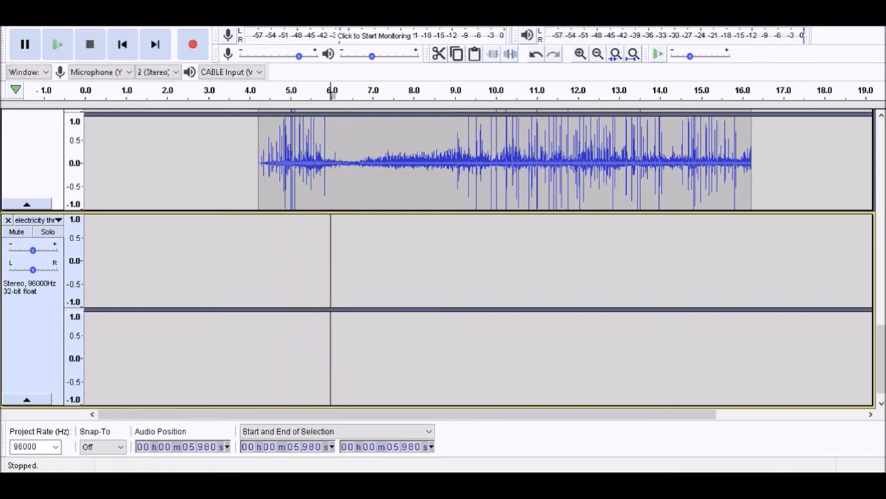
Try pasting the copied electric recording into the electricity track at 5.980 s, play it with the mix, and remove it
key(ctrl+v)
key(space)
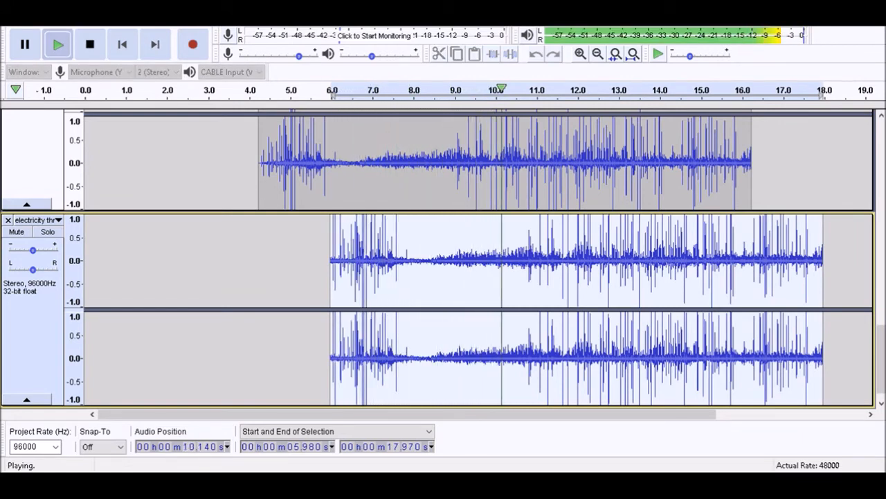
key(space)
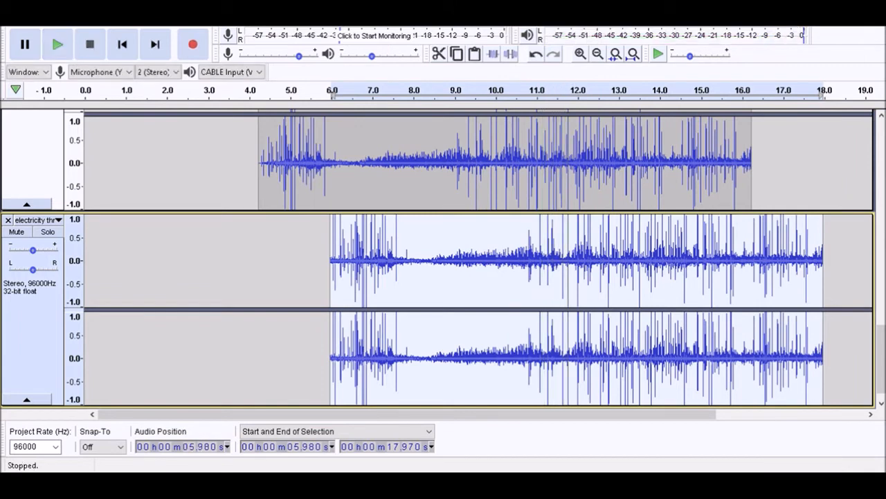
key(Delete)
Fetch another recording from the other window, paste it into the electricity track at 5.980 s, and play the mix from 5.580 s
key(alt+Tab)
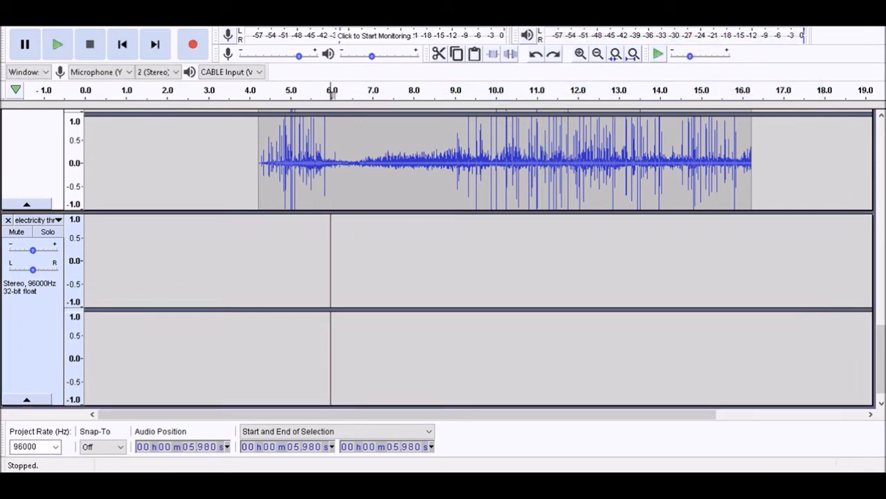
key(alt+Tab)
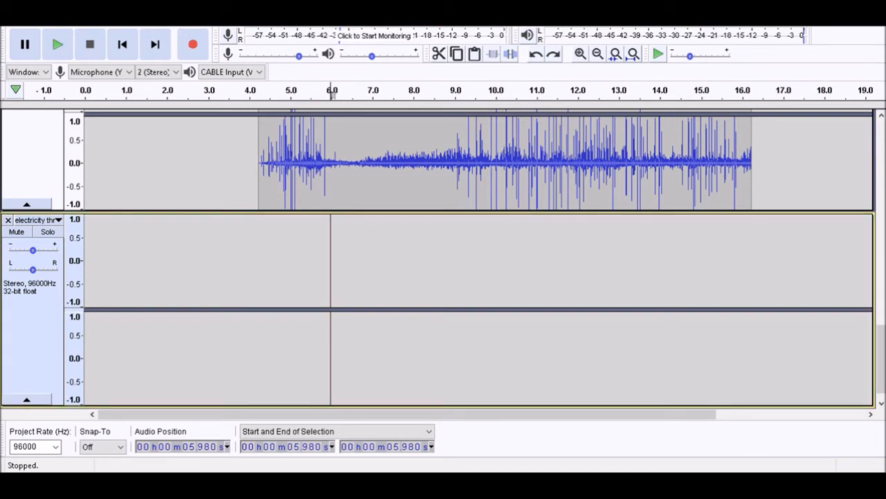
key(ctrl+v)
click(314, 277)
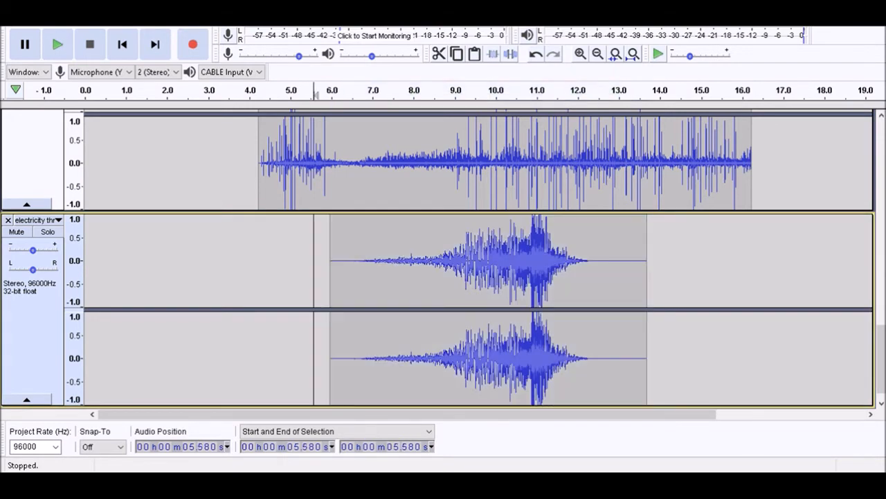
key(space)
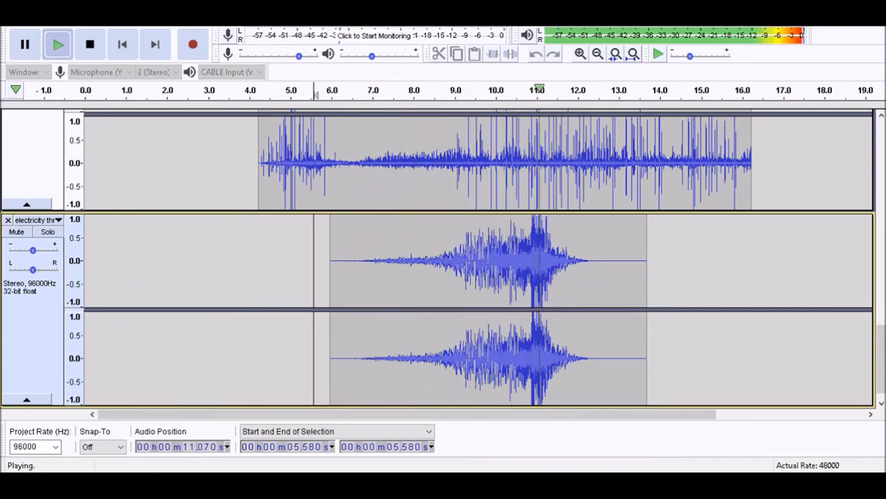
key(space)
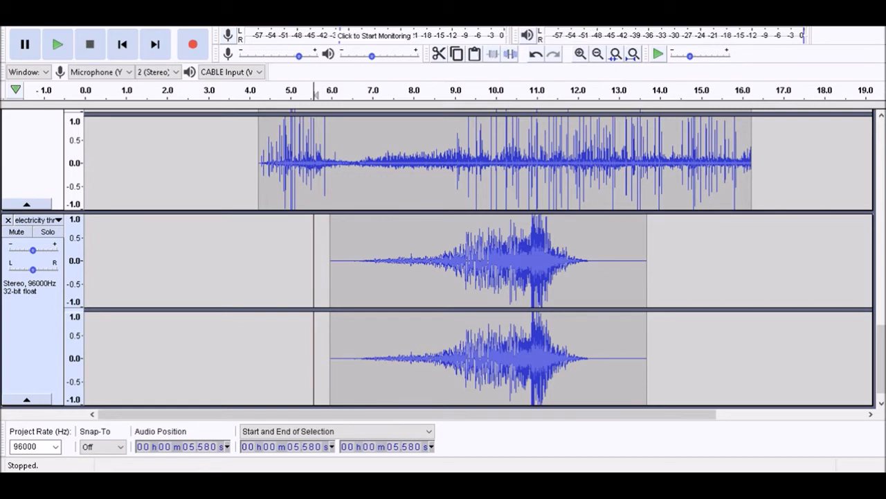
Rename the electricity track to blast start
key(ctrl)
key(shift)
key(Return)
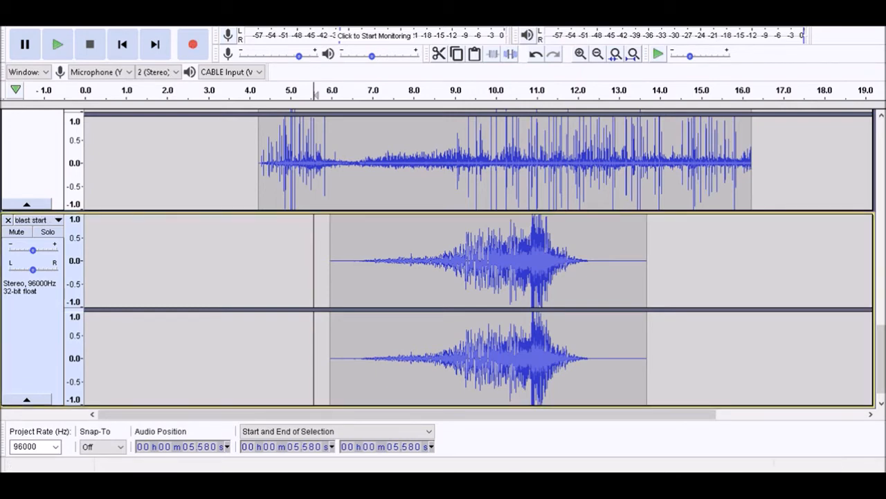
Move the cursor back to 3.180 s and play the mix into the newly pasted clip
key(space)
key(space)
key(Left)
key(Left)
key(Left)
key(Left)
key(Left)
key(Left)
key(Left)
key(Left)
key(Left)
key(Left)
key(Left)
key(Left)
key(Left)
key(Left)
key(Left)
key(Left)
key(Left)
key(Left)
key(Left)
key(Left)
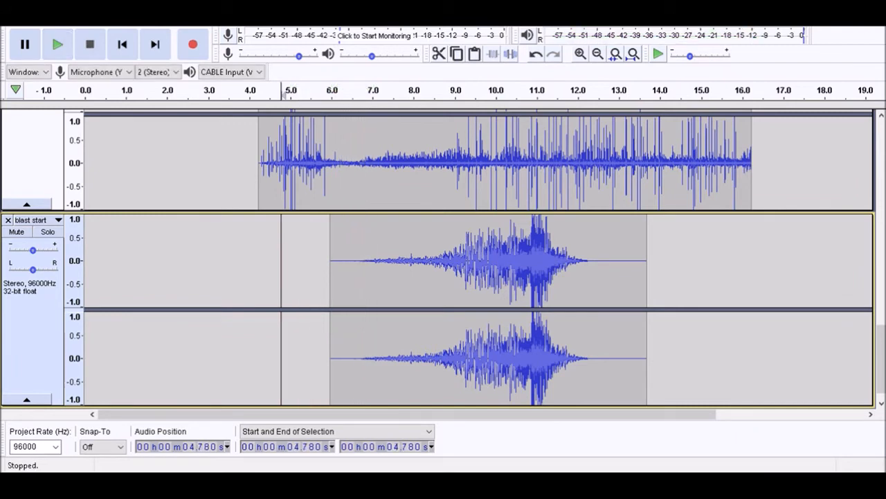
key(Left)
key(Left)
key(Left)
key(Left)
key(Left)
key(Left)
key(Left)
key(Left)
key(Left)
key(Left)
key(Left)
key(Left)
key(space)
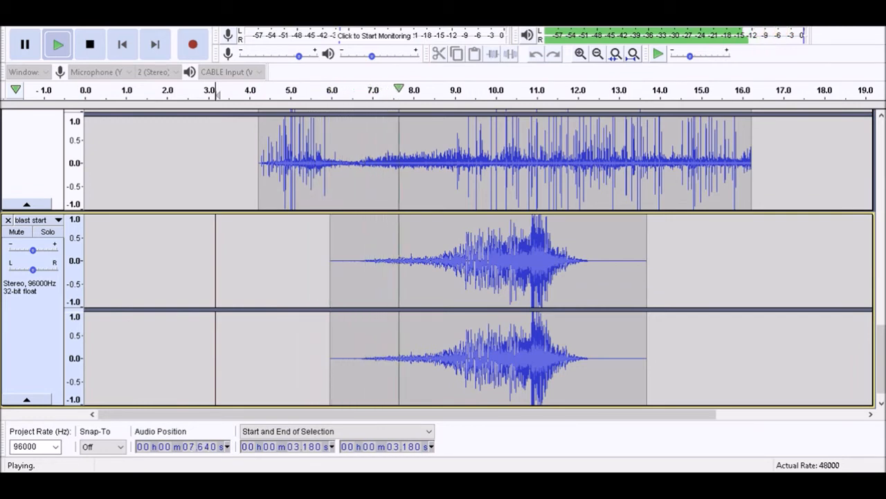
Stop the playback with the cursor at 10.040 s and reposition the cursor at 10.630 s within the newly pasted clip
key(bracketleft)
key(bracketleft)
key(space)
key(x)
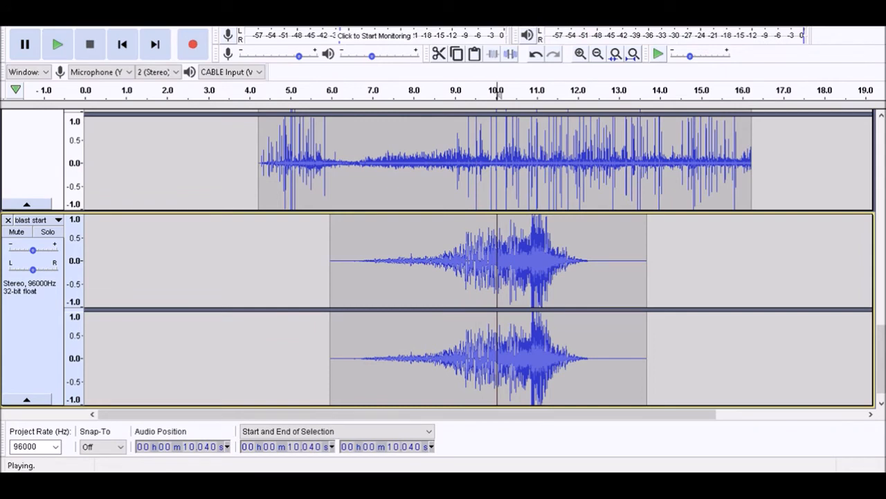
key(x)
key(x)
key(space)
click(522, 260)
key(space)
Try pasting the copied recording into the existing clip's track at 10.630 s, play it, and undo the paste
key(space)
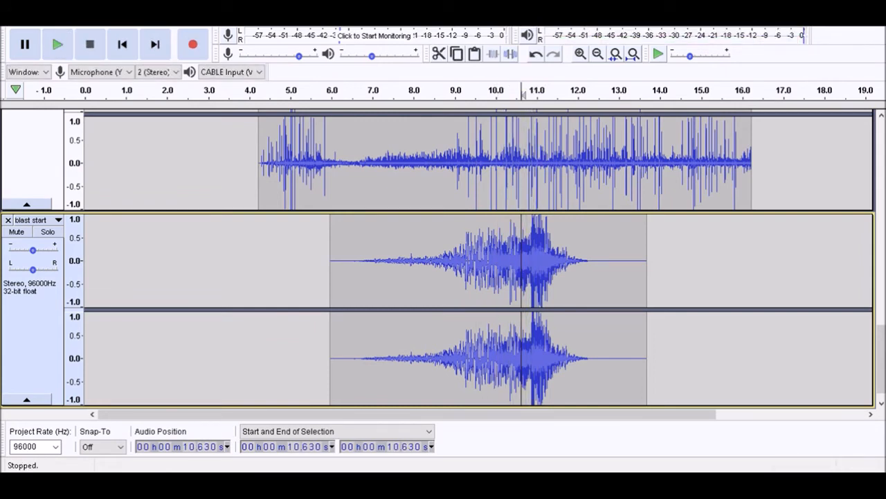
key(ctrl+v)
key(space)
key(space)
key(ctrl+z)
scroll(443, 259, up, 3)
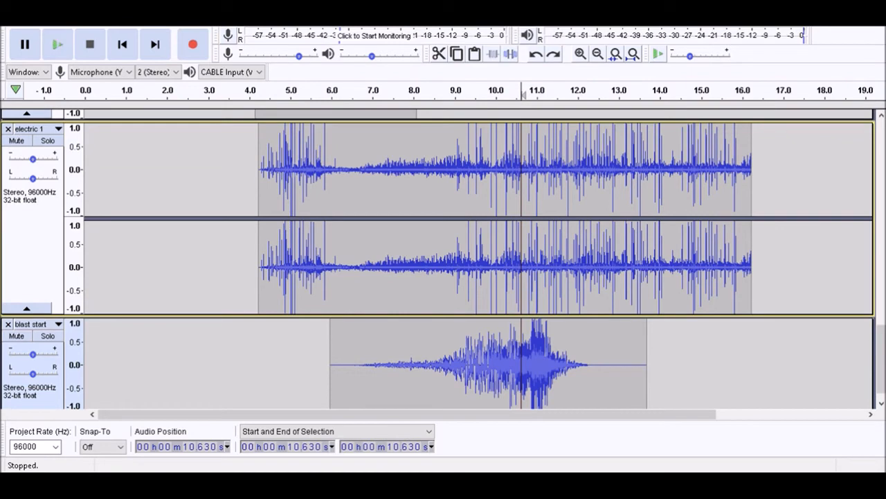
Add a new stereo track below the electricity clip and play the mix from 5.580 s
scroll(444, 259, down, 3)
click(314, 261)
key(ctrl+shift+n)
key(space)
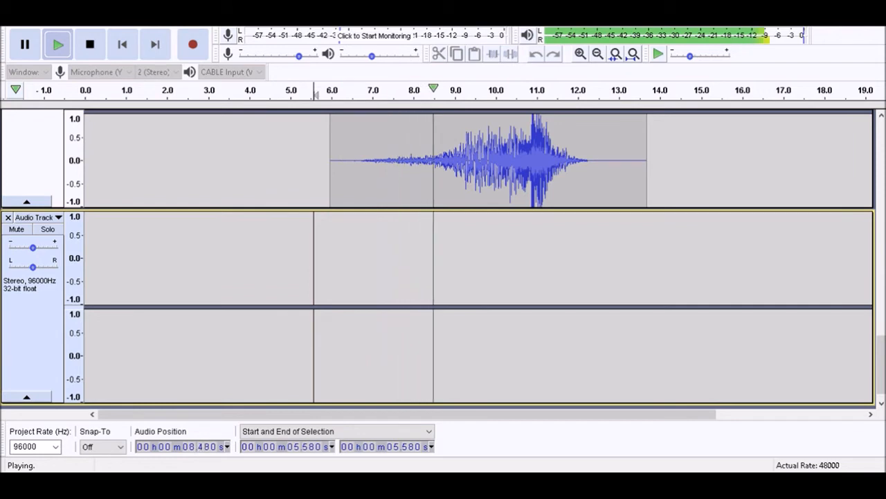
Stop the playback and set the cursor at 10.300 s on the new empty track
key(x)
key(space)
key(x)
key(x)
key(x)
key(x)
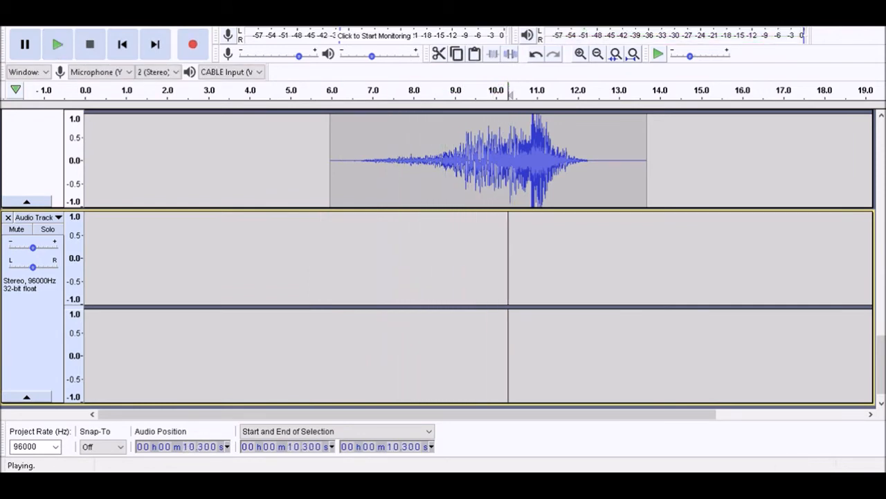
key(space)
Name the new track blast start and paste the copied recording into it at 10.300 s
key(ctrl+shift+i)
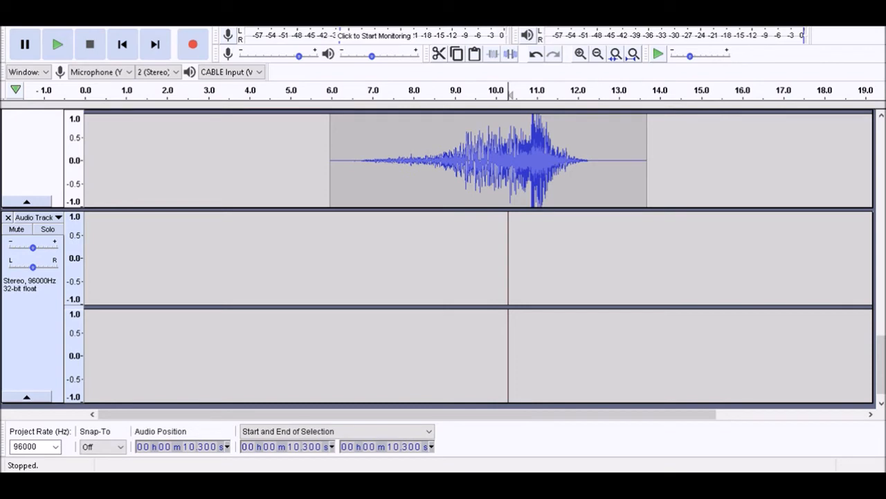
key(ctrl+v)
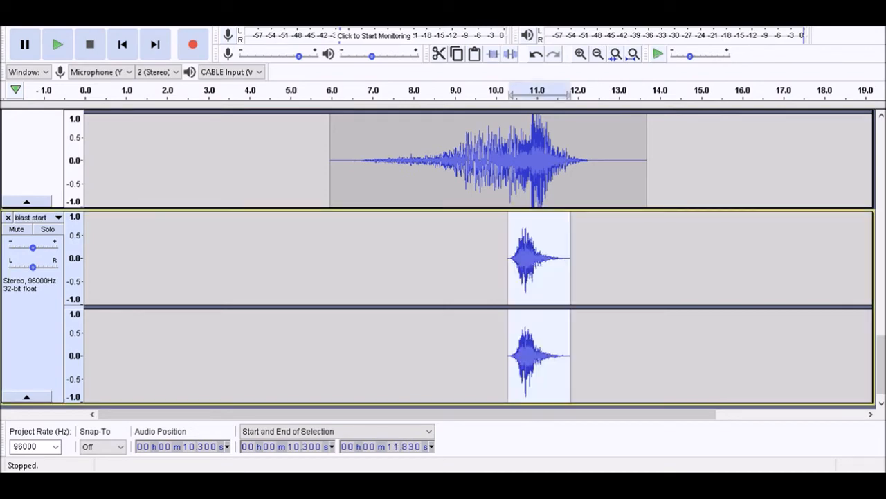
Play the blast start clip with the mix and on its own in solo
key(space)
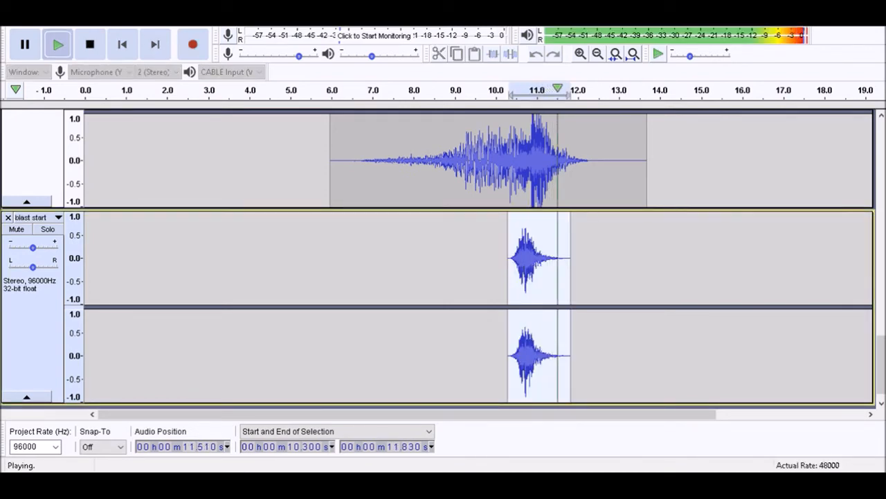
key(space)
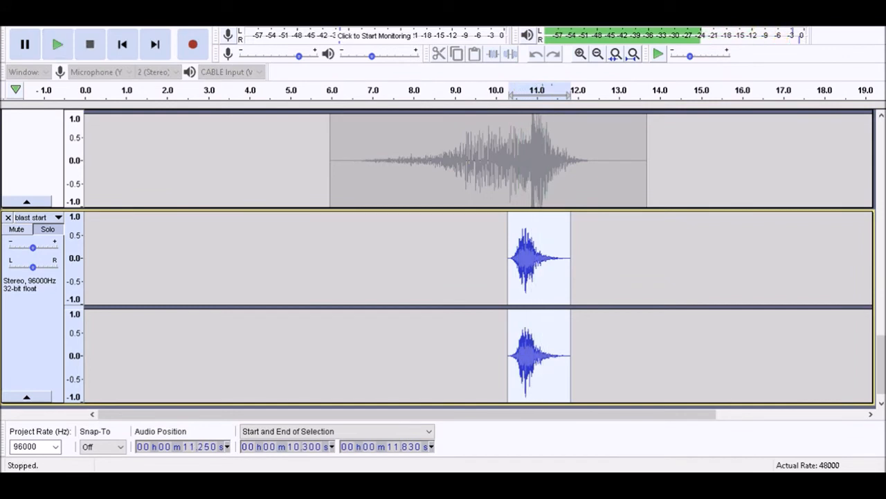
key(space)
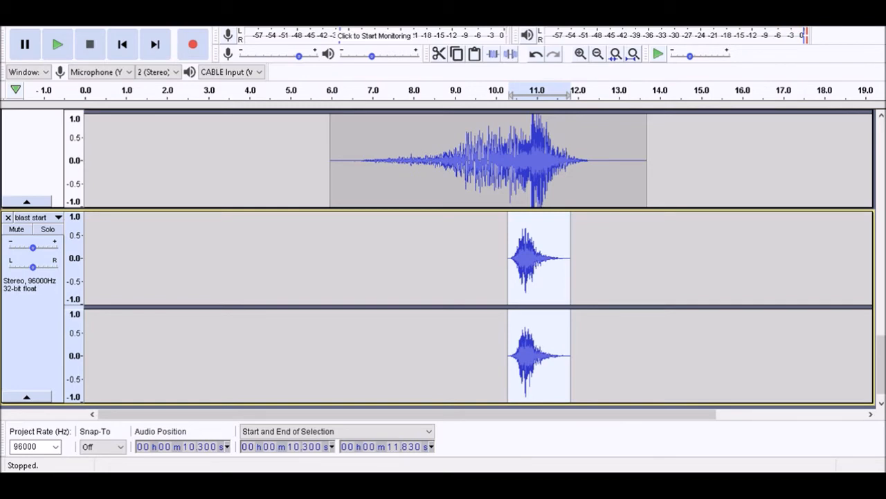
Lower the electricity track's gain slightly and play the selection from 10.300 s to 11.830 s with the mix
scroll(444, 259, up, 3)
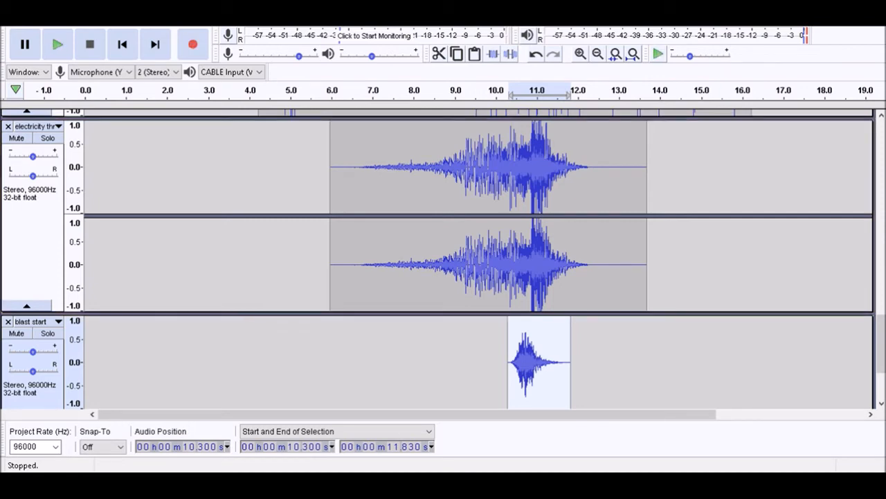
key(space)
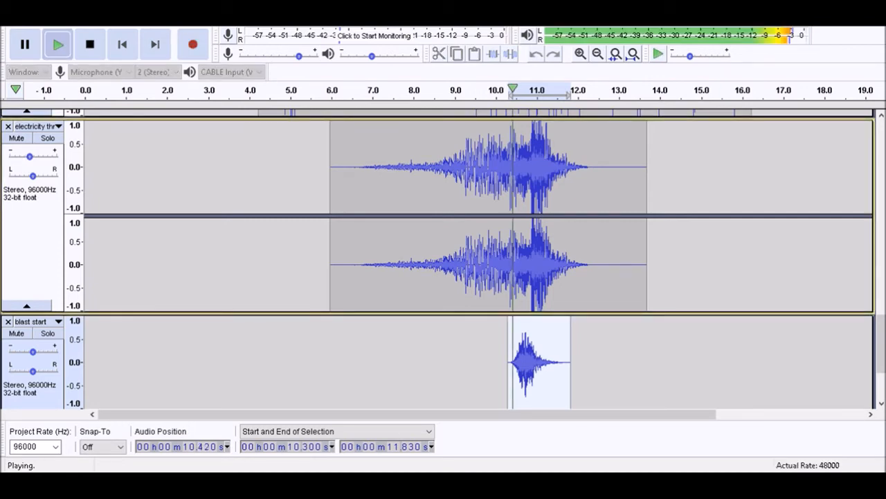
key(space)
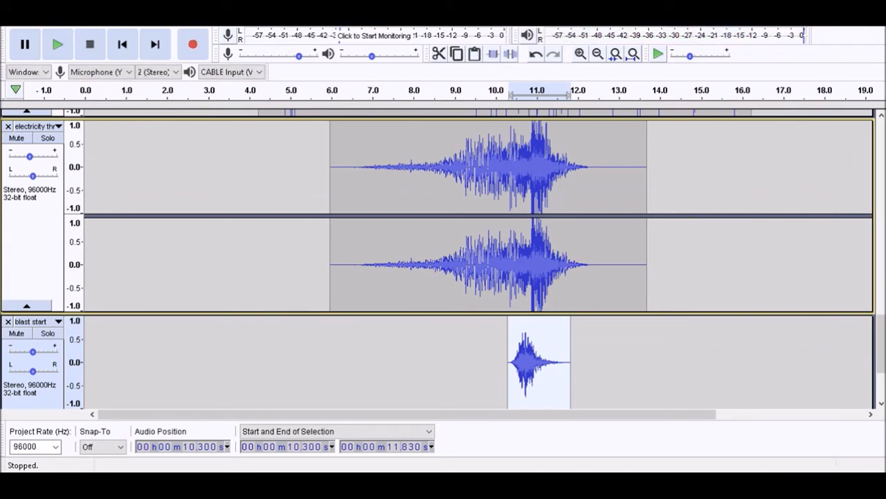
Delete the blast start clip at 10.300 s and paste it back on its track at 10.760 s
key(Down)
key(space)
key(space)
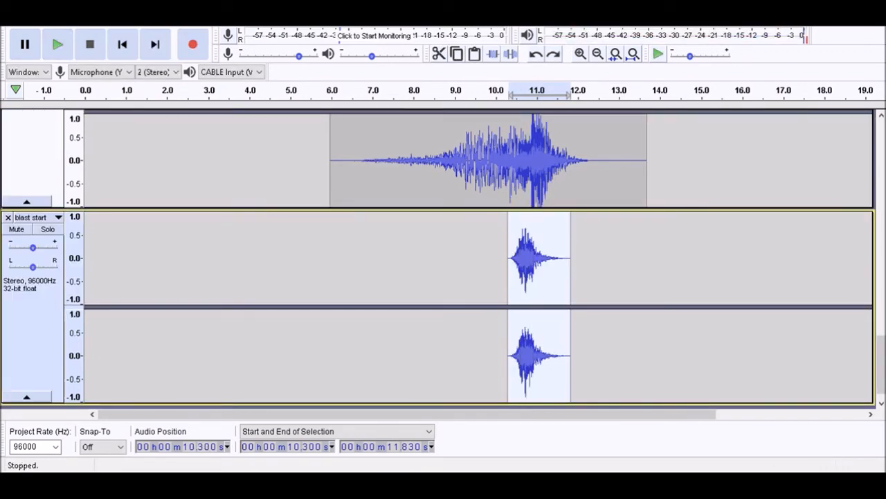
key(Delete)
key(space)
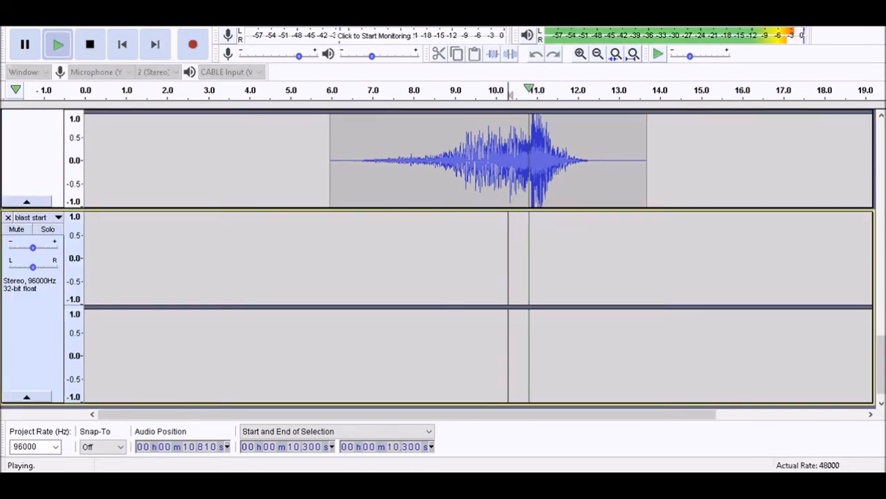
key(x)
key(ctrl+v)
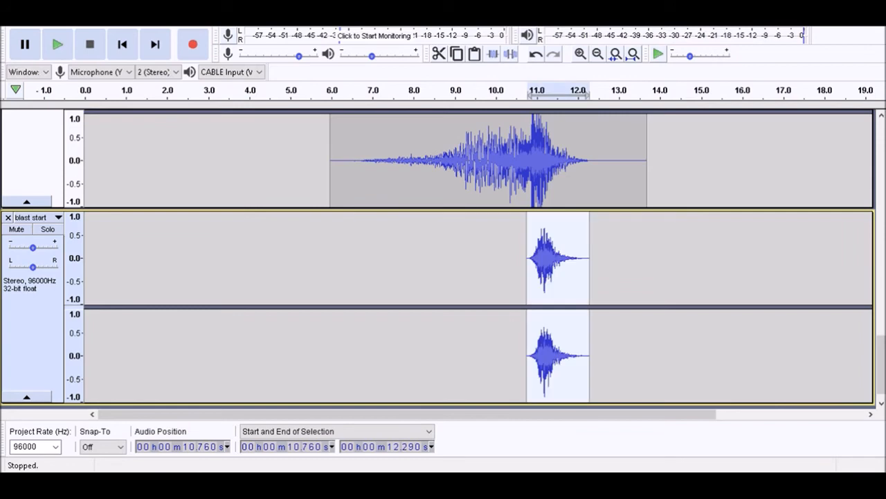
Lower the electricity track's gain slightly and play the blast start selection from 10.760 s to 12.290 s with the mix
key(space)
key(space)
key(space)
key(space)
scroll(444, 256, up, 3)
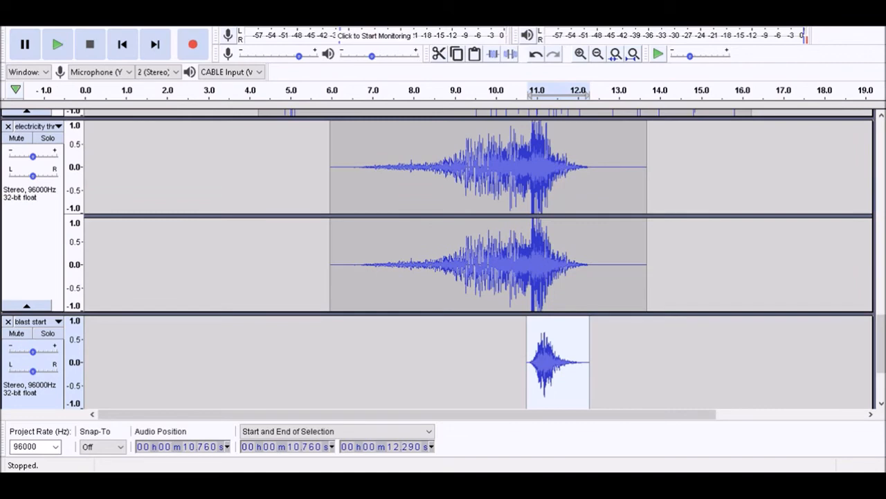
drag(33, 157, 29, 157)
key(space)
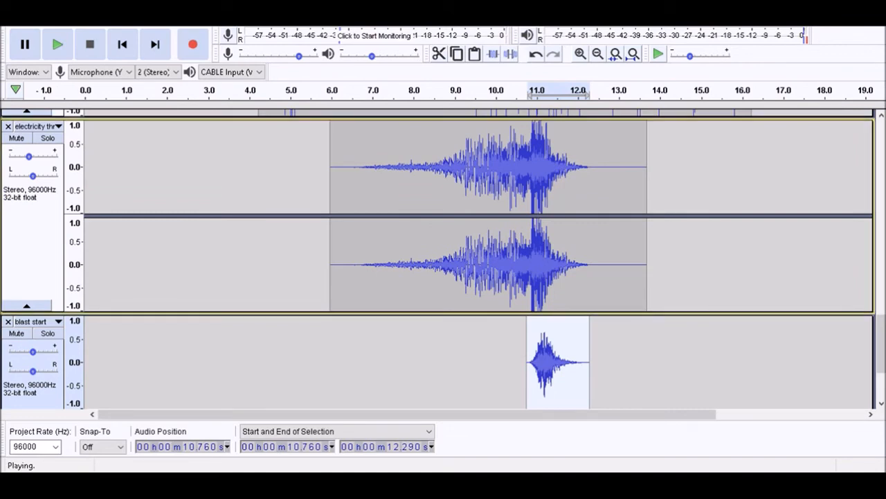
key(space)
Set the cursor at 6.360 s and play the mix through the start of the blast start clip
click(510, 187)
key(comma)
key(comma)
key(comma)
key(comma)
key(comma)
key(comma)
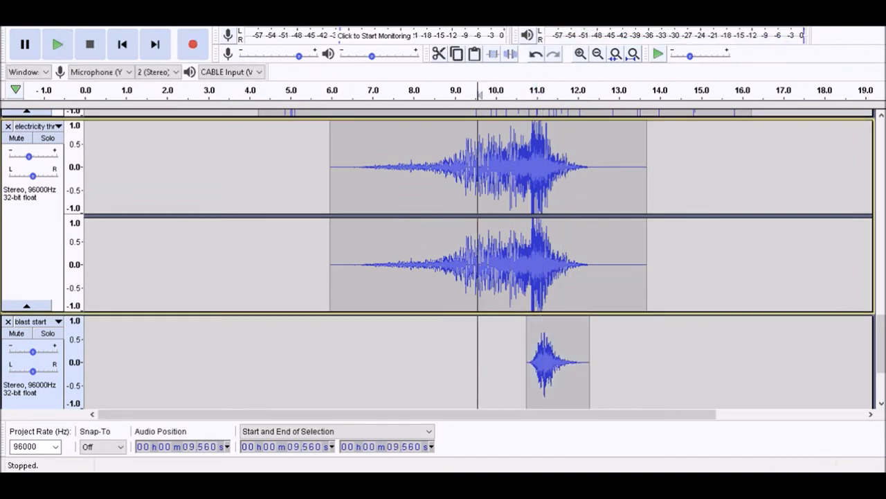
key(comma)
key(comma)
key(comma)
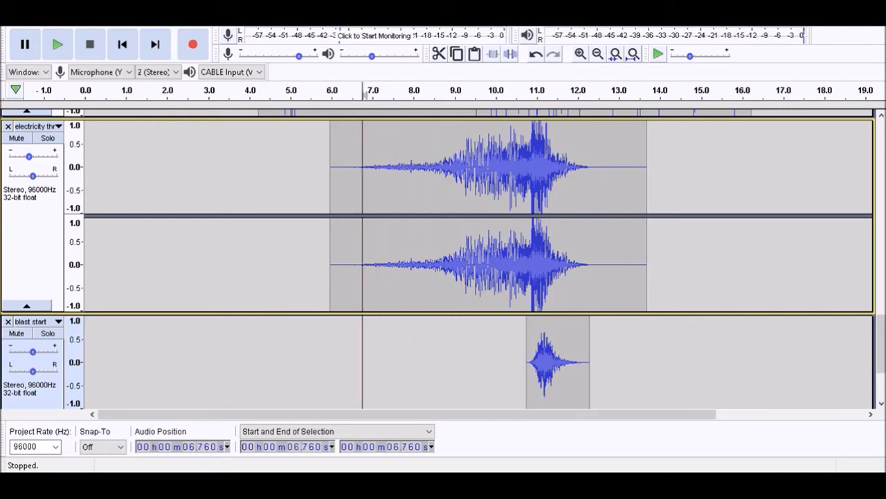
key(comma)
key(space)
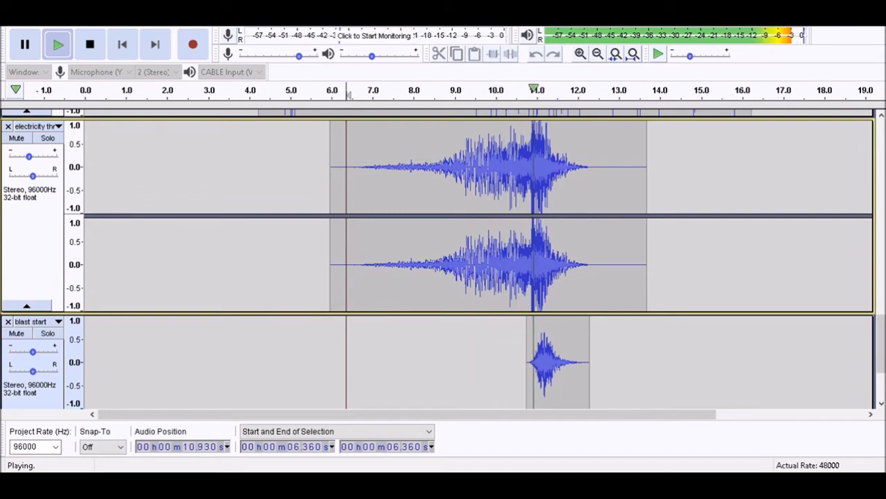
key(space)
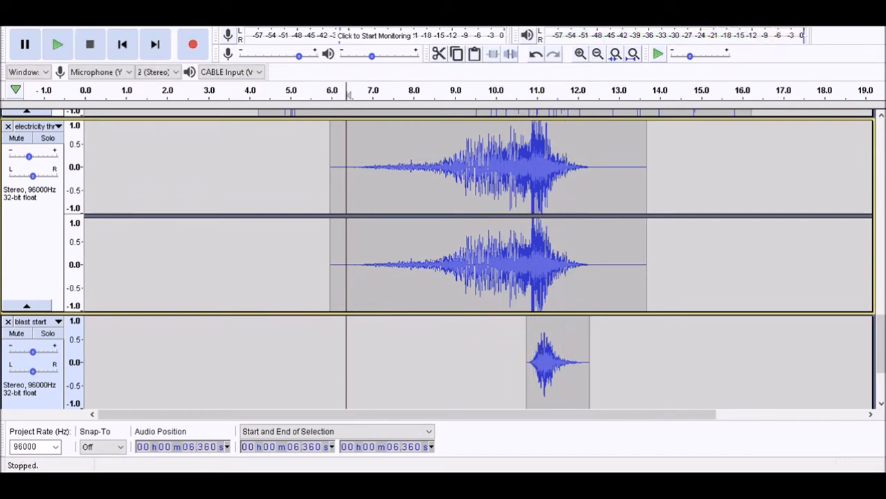
Set the cursor at the end of the blast start clip and add a new stereo track named blast
scroll(439, 259, down, 3)
key(Up)
key(Down)
key(k)
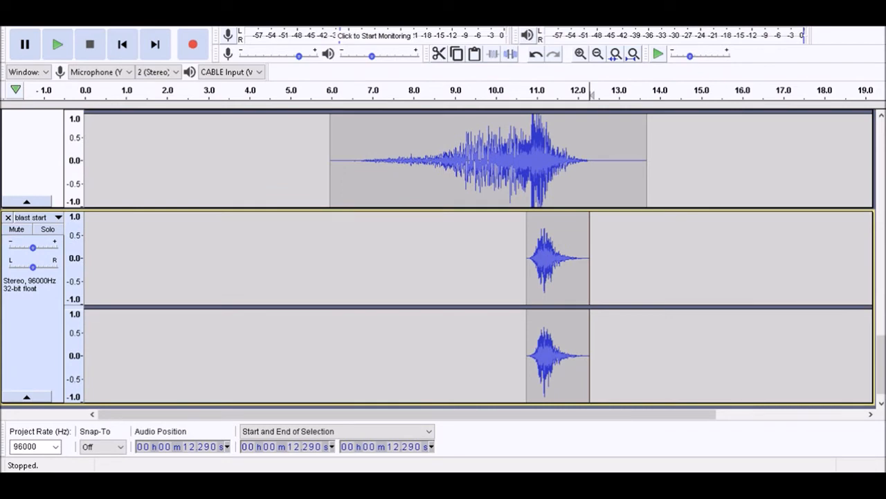
key(ctrl+shift+i)
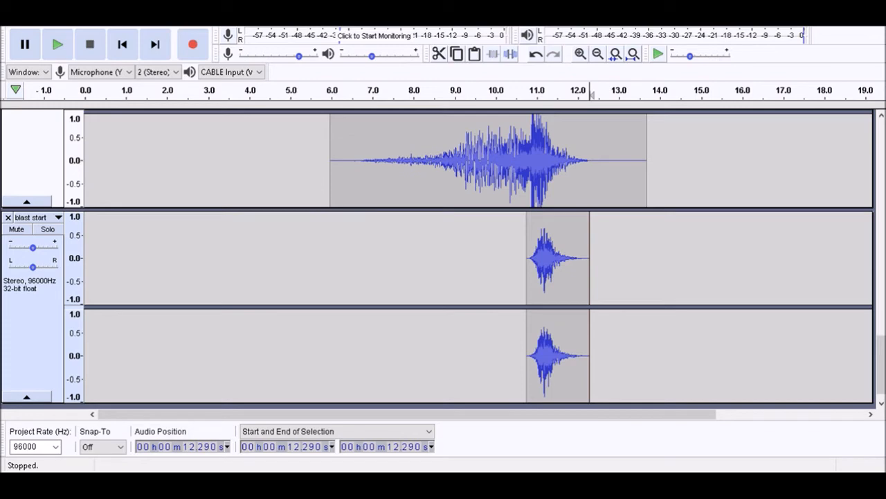
key(Return)
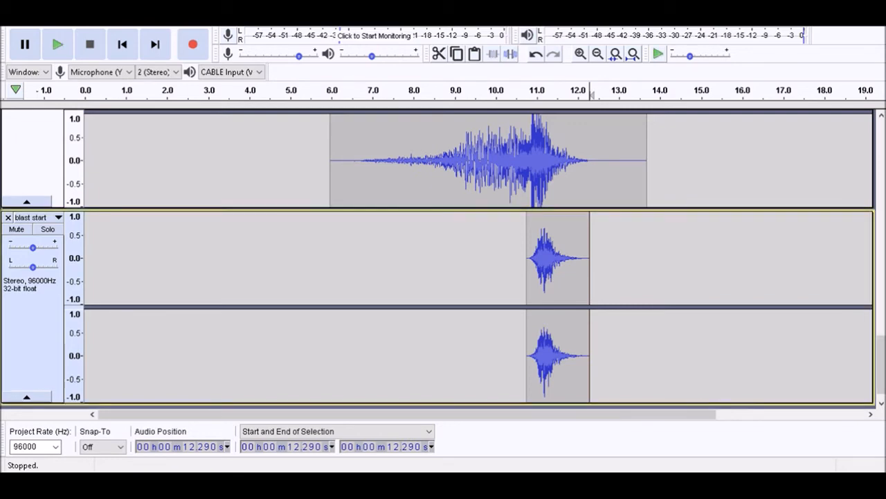
key(ctrl+shift+n)
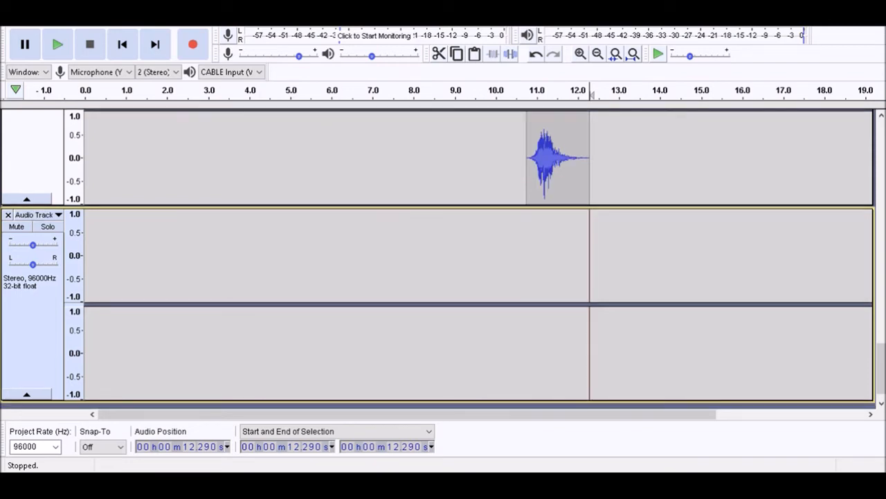
key(shift)
key(ctrl+shift+i)
text(blast)
key(Return)
Play the mix to find the blast's entry point and paste the copied recording into the blast track at 11.260 s
key(ctrl)
key(space)
key(space)
click(558, 263)
key(comma)
key(space)
key(space)
key(space)
key(x)
key(space)
key(space)
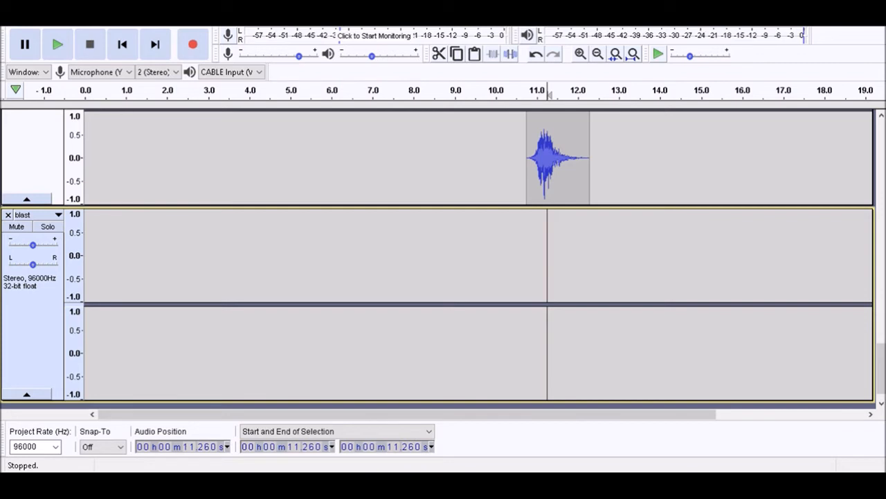
key(ctrl+v)
Play the blast clip with the mix from 10.860 s and repeatedly from 11.260 s
key(comma)
key(space)
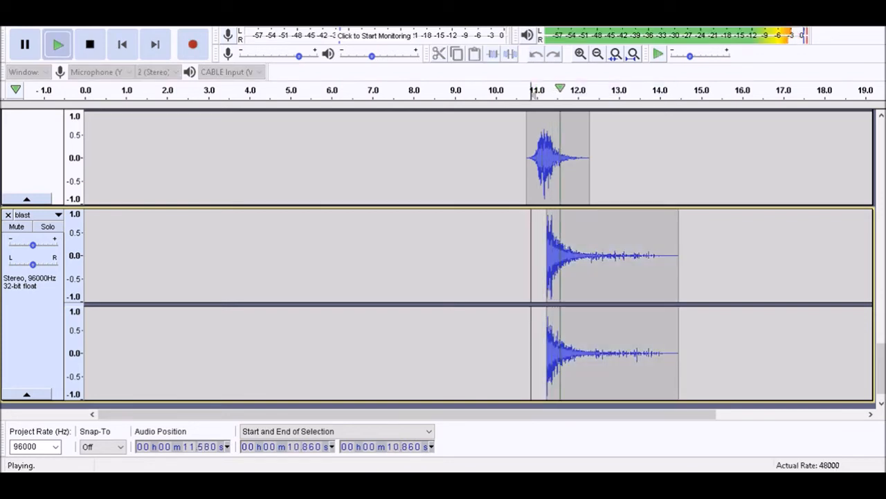
key(space)
key(period)
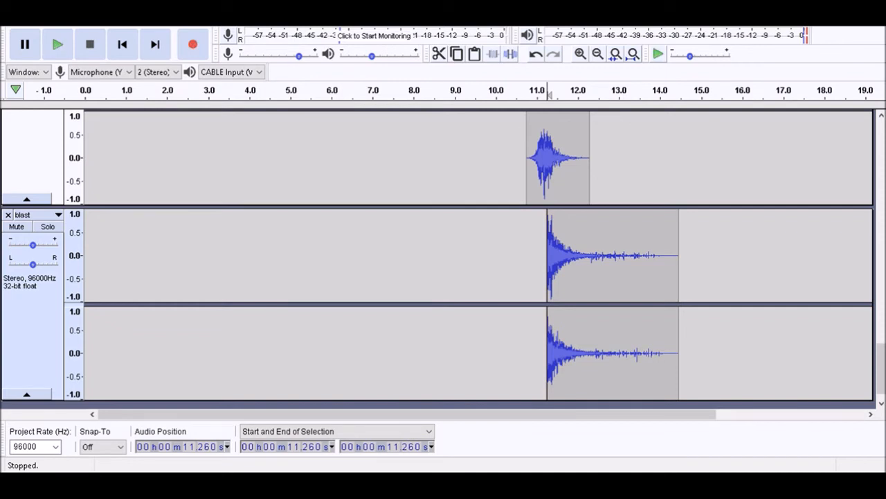
key(space)
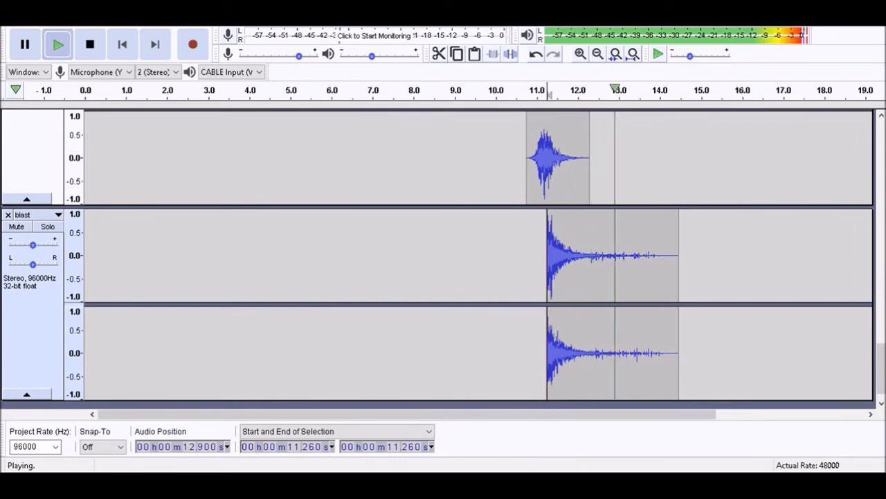
key(space)
key(Up)
key(Up)
key(Down)
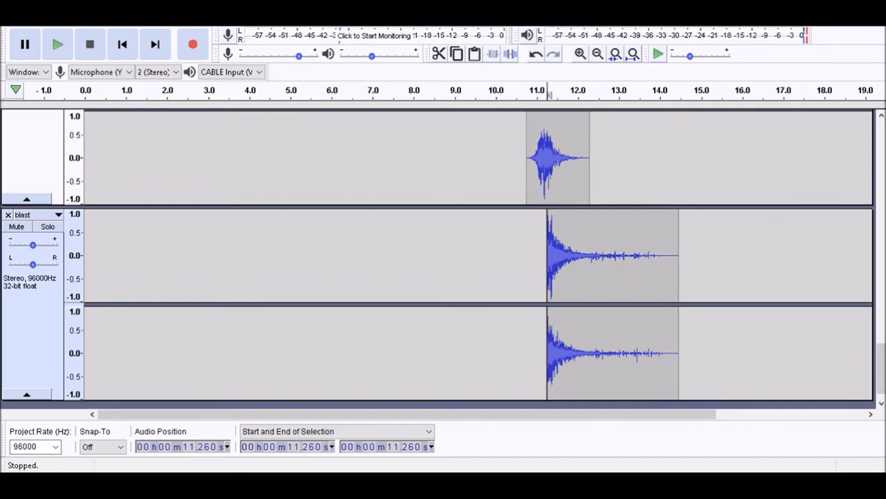
key(space)
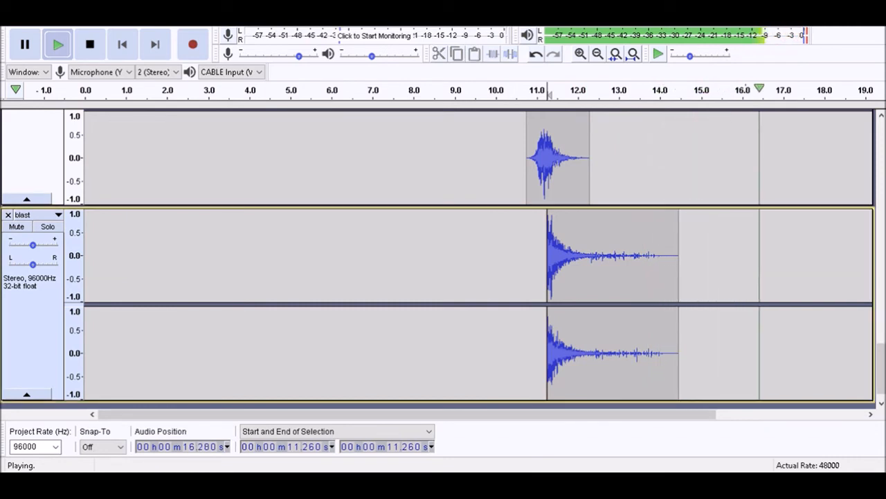
key(space)
key(space)
key(space)
key(Up)
key(Down)
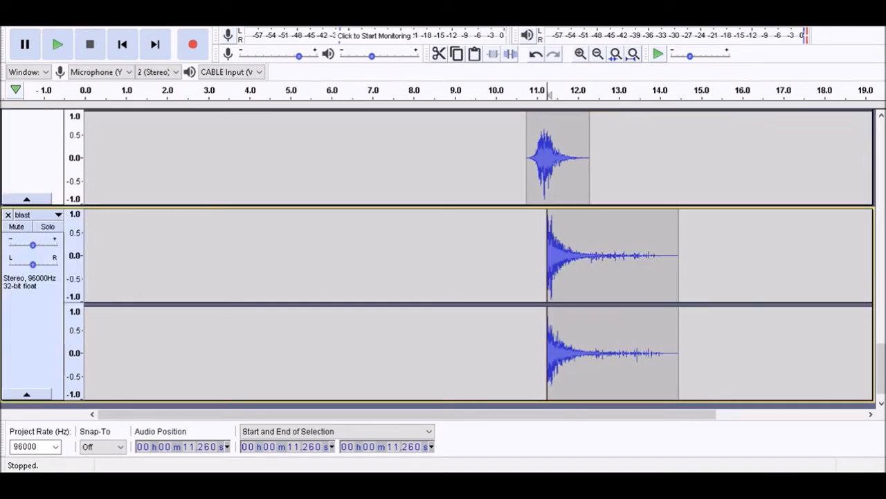
Select the blast clip from 11.260 s to 14.460 s and raise its loudness by repeating the last effect
key(shift+k)
key(alt+Tab)
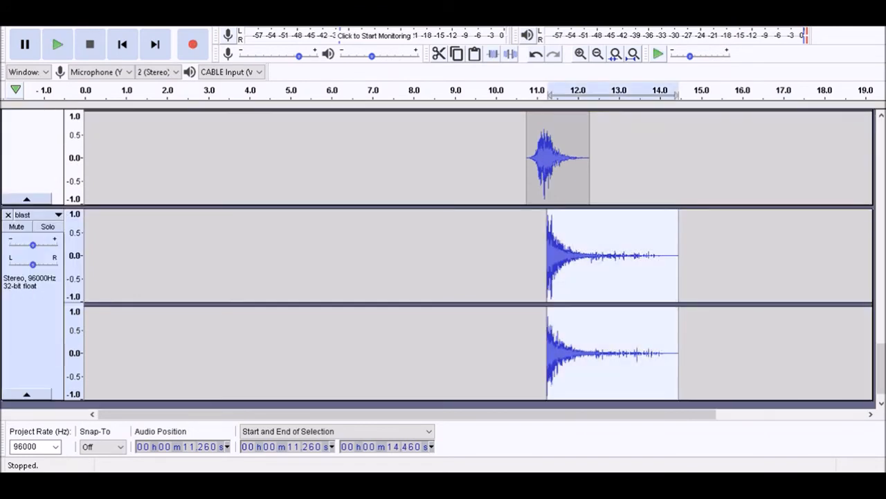
key(space)
key(space)
key(space)
key(shift)
key(shift)
key(ctrl+r)
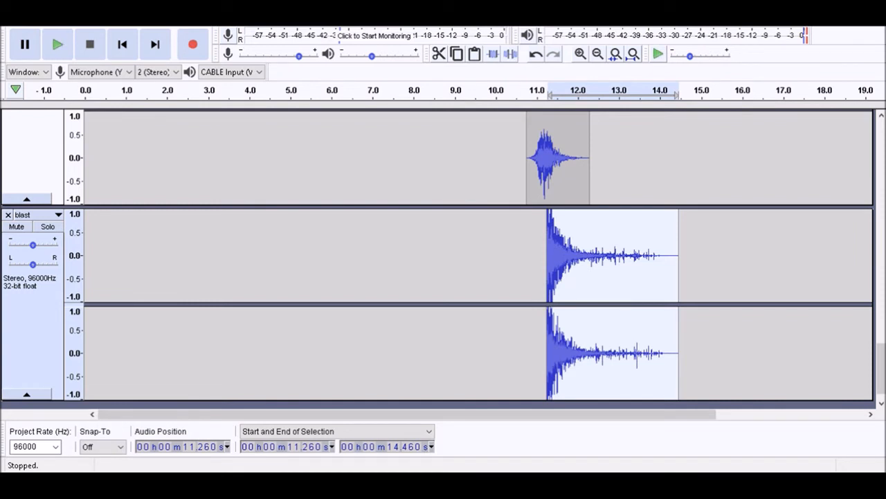
Play the louder blast clip with the mix, solo its track and play it on its own
key(space)
key(space)
key(shift+s)
key(space)
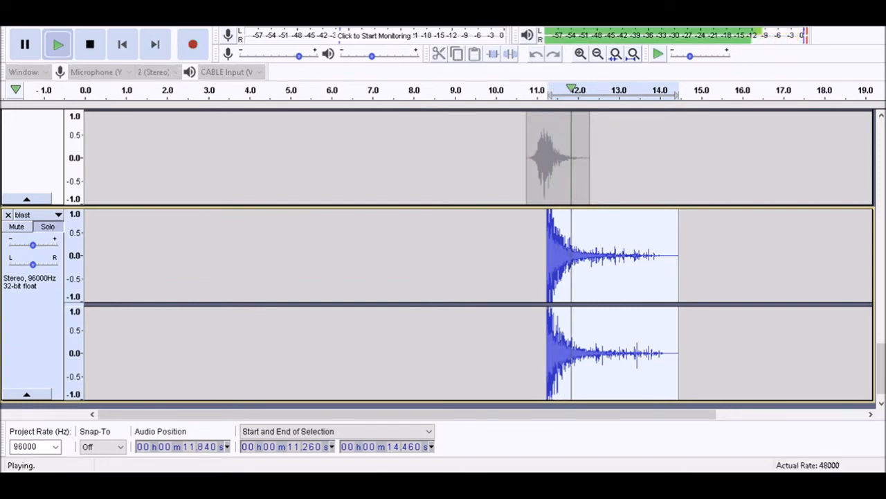
key(space)
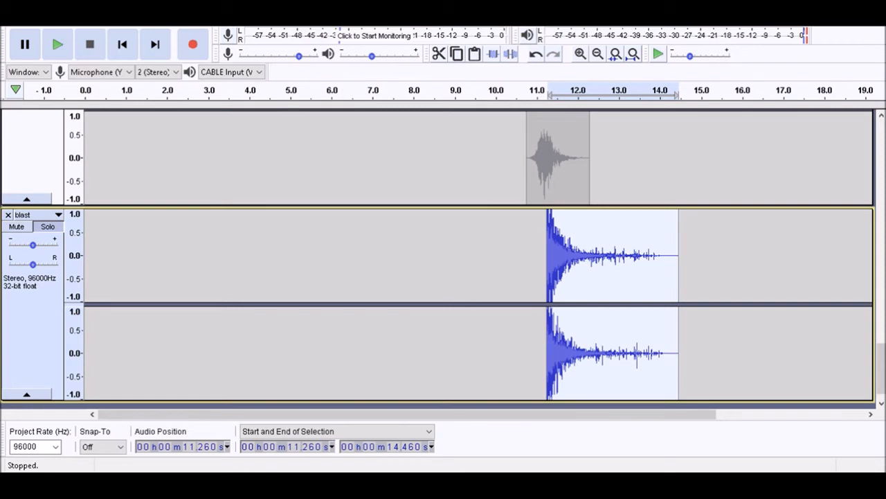
Select the blast clip's tail from 12.110 s to 14.460 s and boost it by repeating the last effect
key(space)
key(bracketleft)
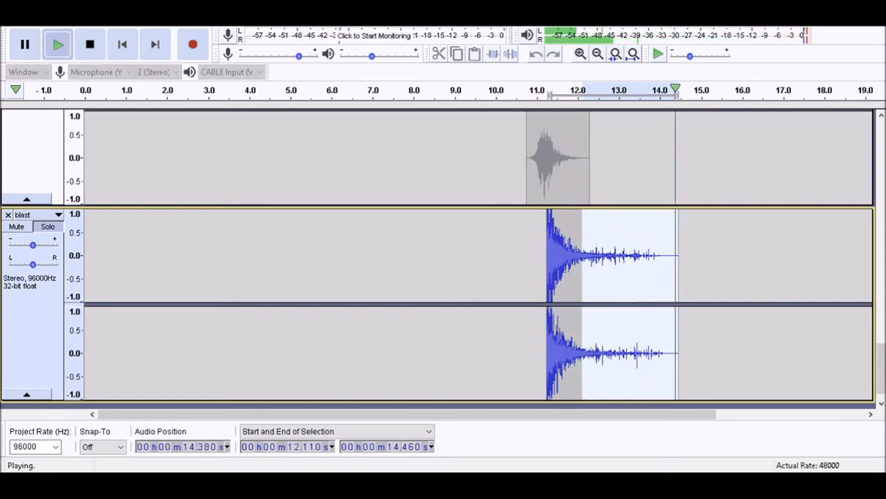
key(space)
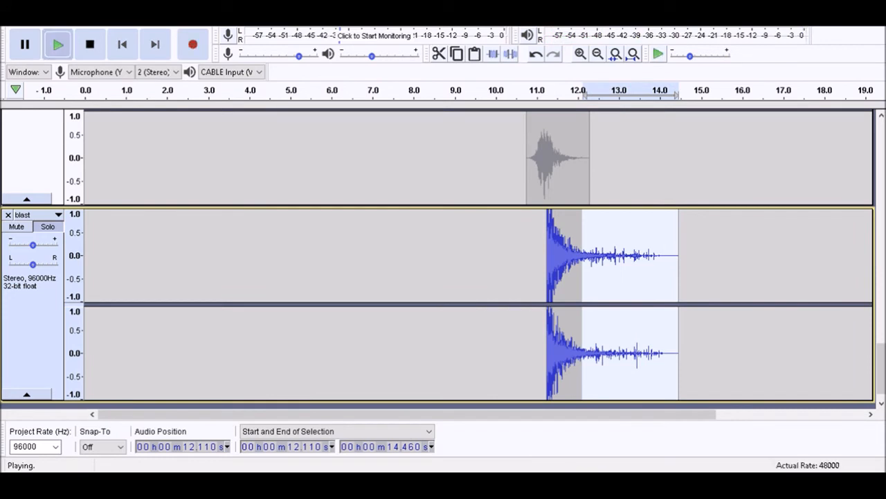
key(space)
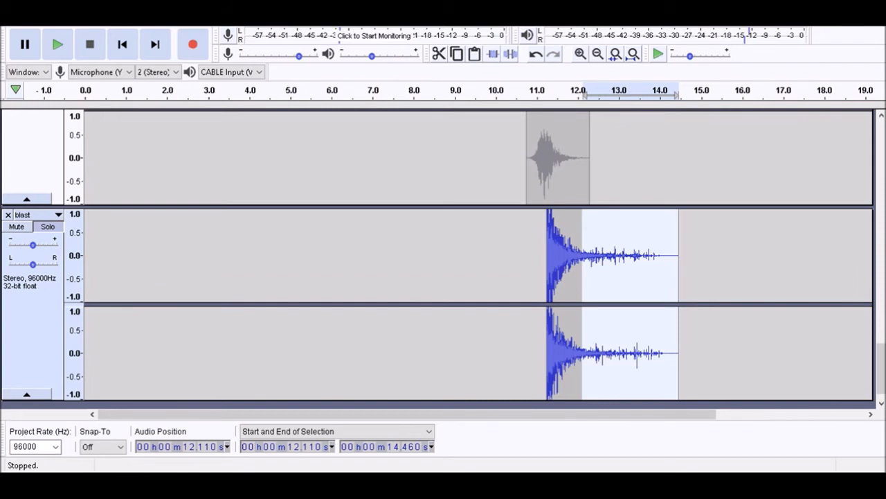
key(space)
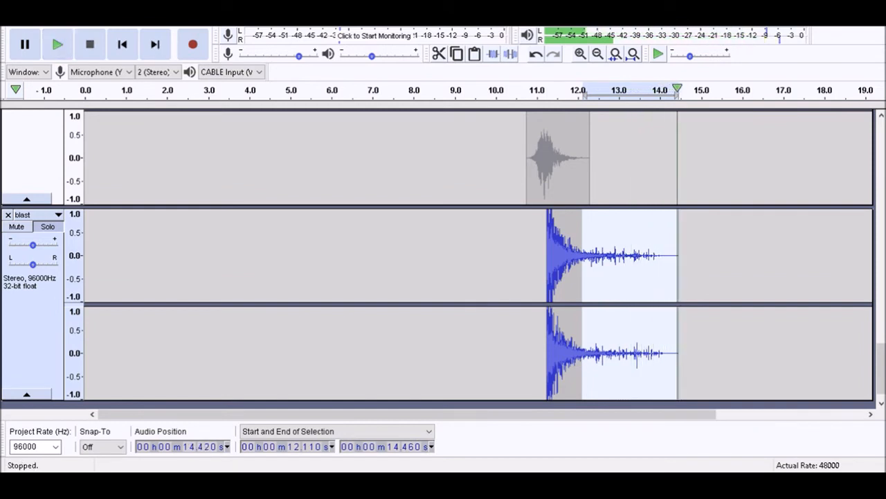
key(space)
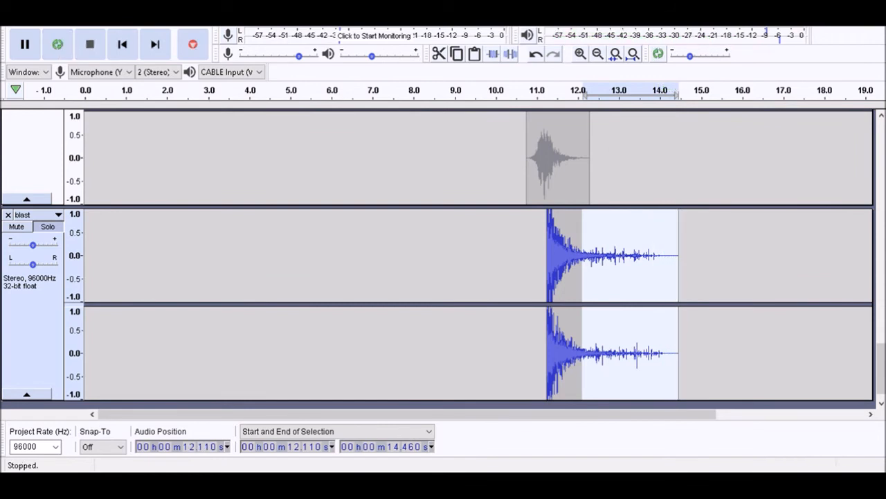
key(ctrl+r)
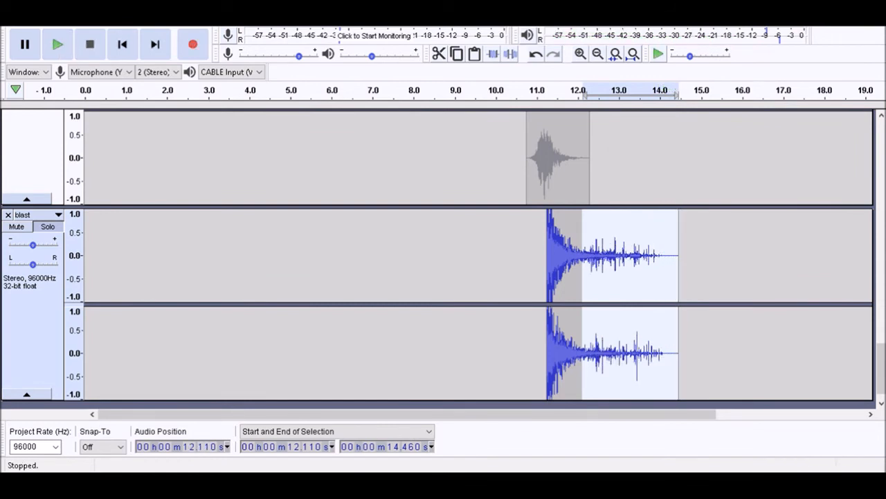
Turn off solo on the blast track and play the boosted tail with the mix
key(shift+s)
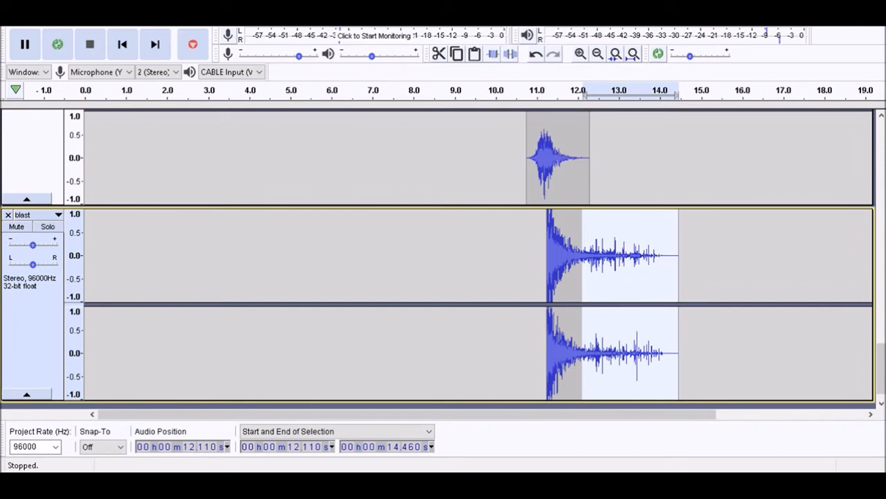
key(shift+s)
key(shift+s)
key(space)
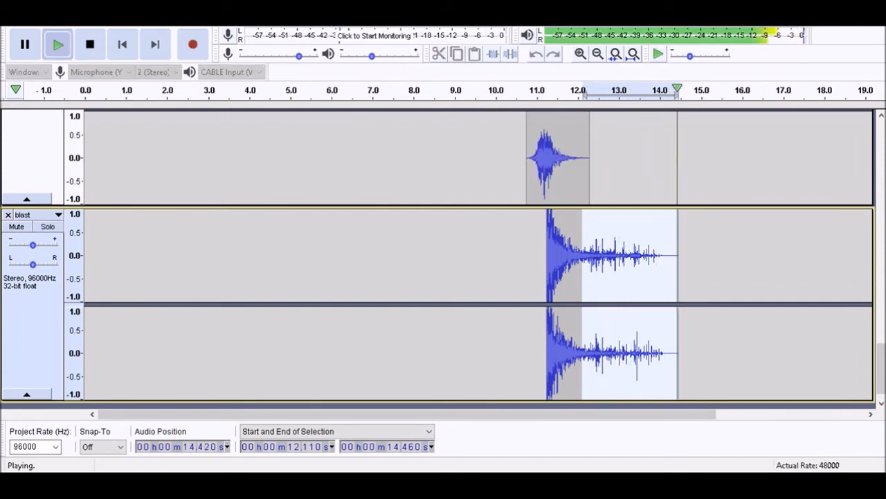
Set the cursor at 11.310 s and add a new stereo track below the blast track
key(comma)
key(comma)
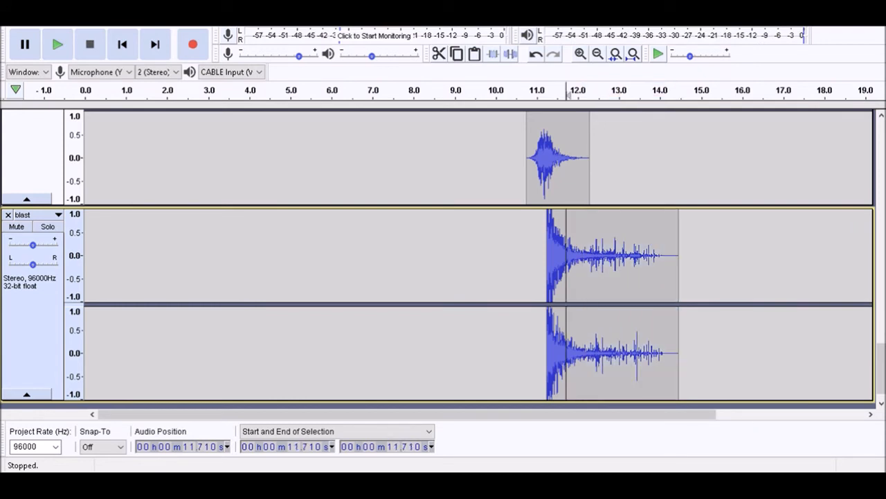
key(comma)
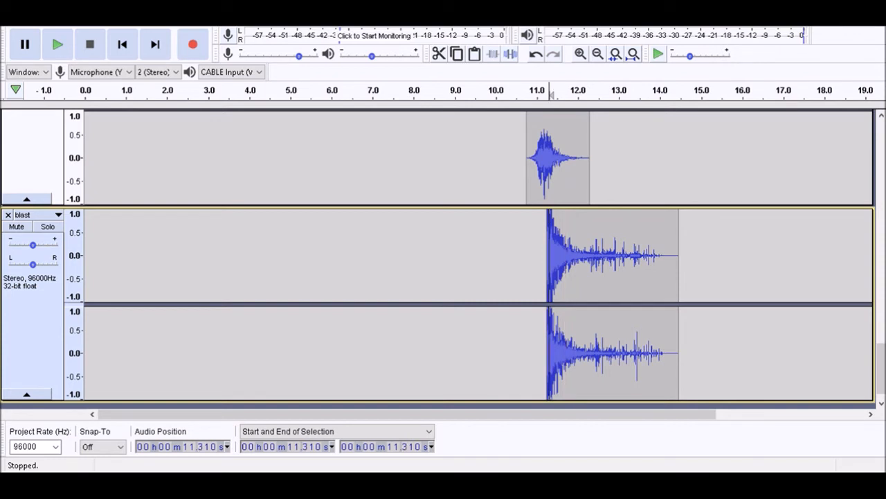
key(ctrl+shift+n)
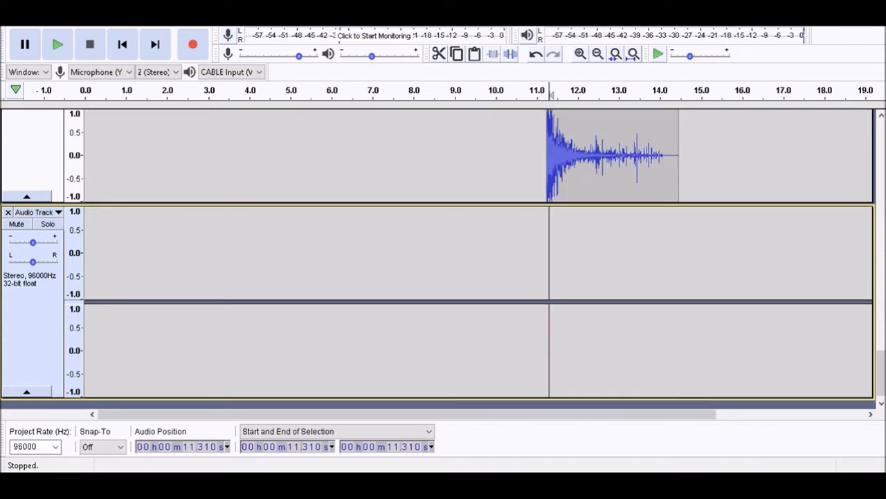
key(alt+Tab)
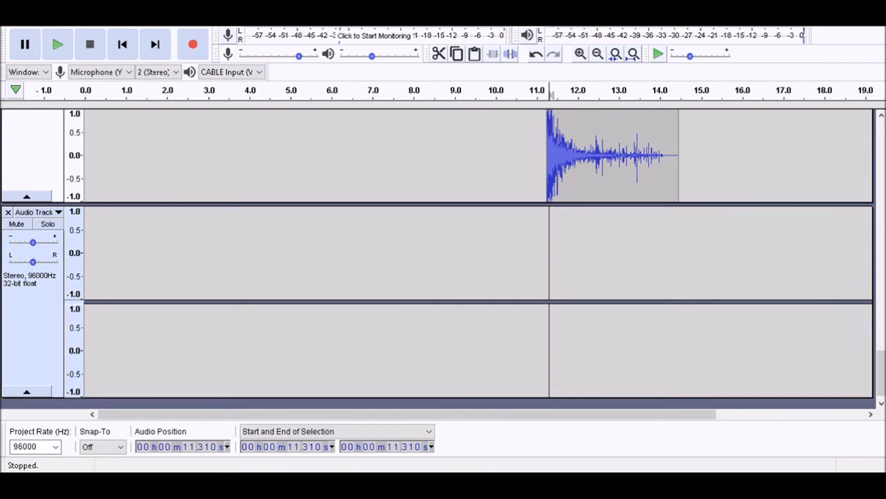
key(alt+Tab)
key(alt+Tab)
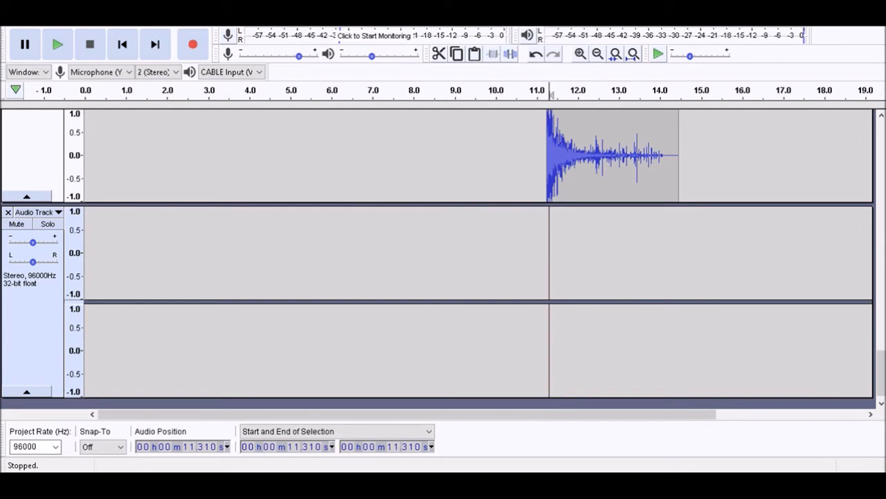
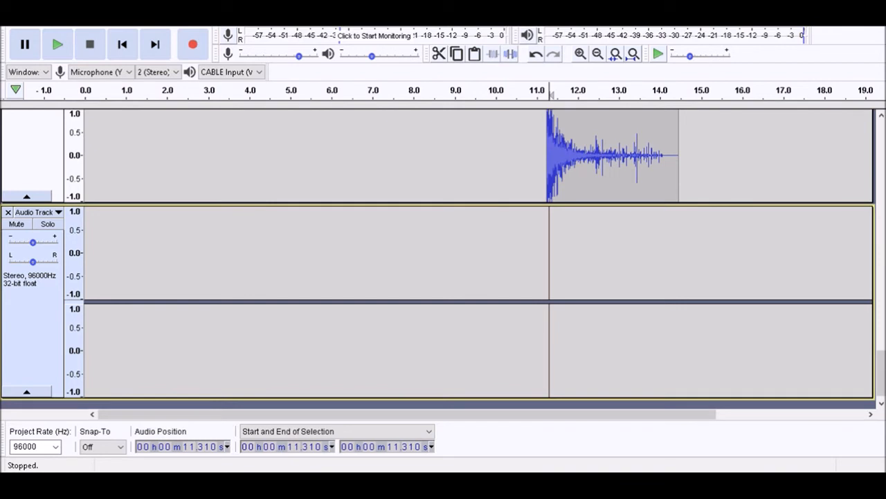
Add another stereo track, name it sparks1 and paste the copied spark recording on it at 11.310 s
key(ctrl+shift+n)
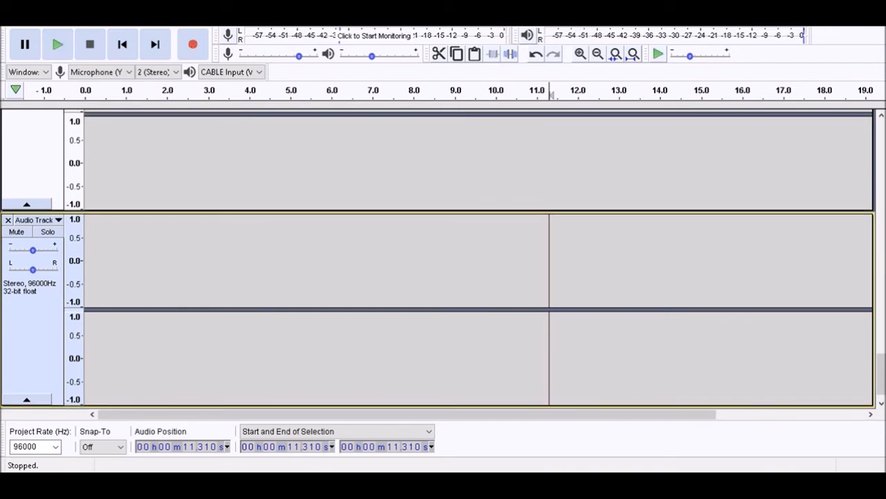
text(sparks1)
key(Return)
key(space)
key(space)
key(ctrl+v)
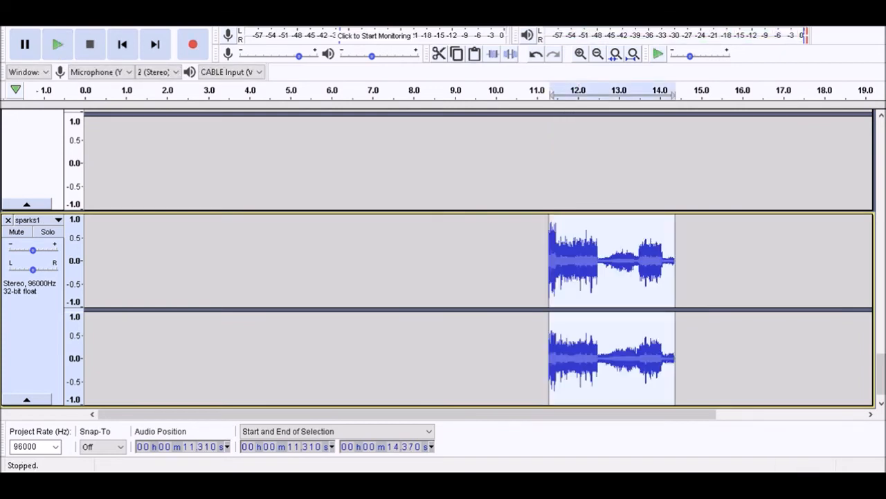
Add a new stereo track below sparks1 and play the mix from 11.310 s
key(space)
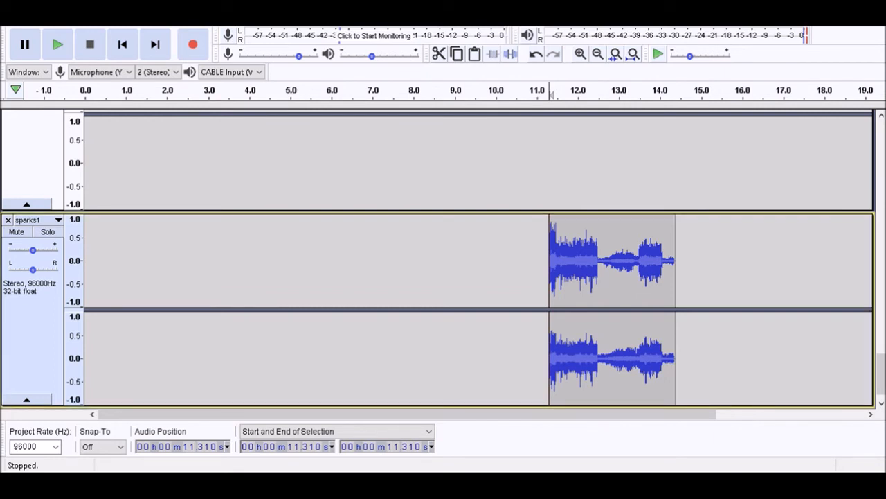
key(ctrl+shift+n)
key(space)
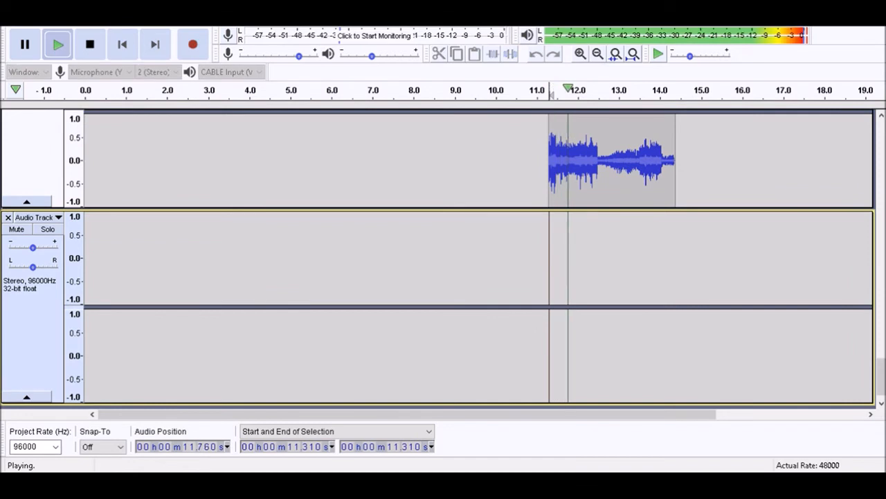
key(space)
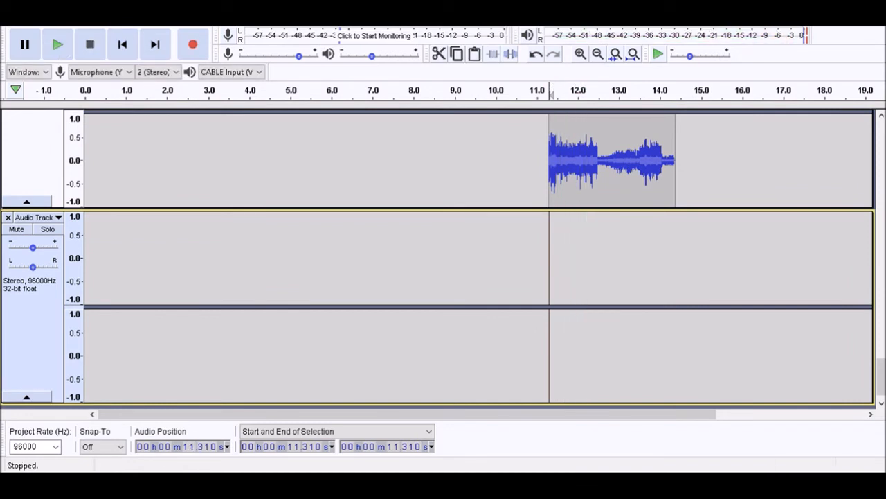
Paste the second spark recording at 11.430 s on the new track and play it with the mix
key(space)
key(x)
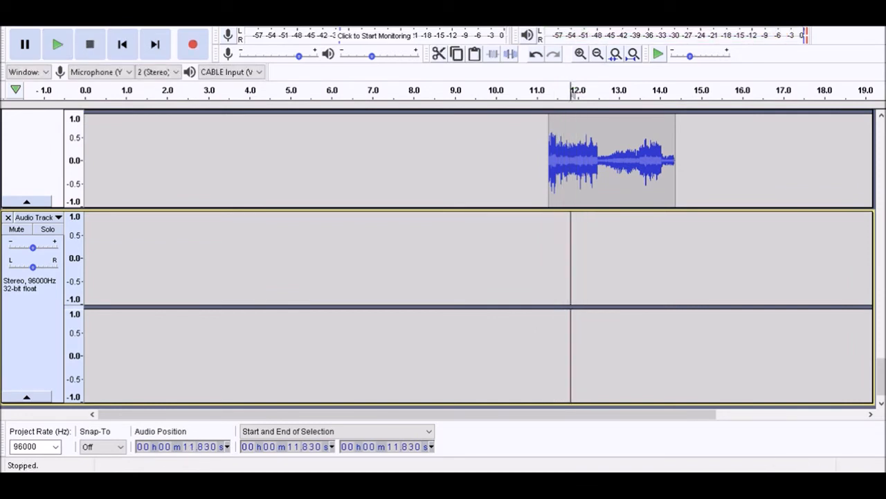
click(554, 260)
key(space)
key(space)
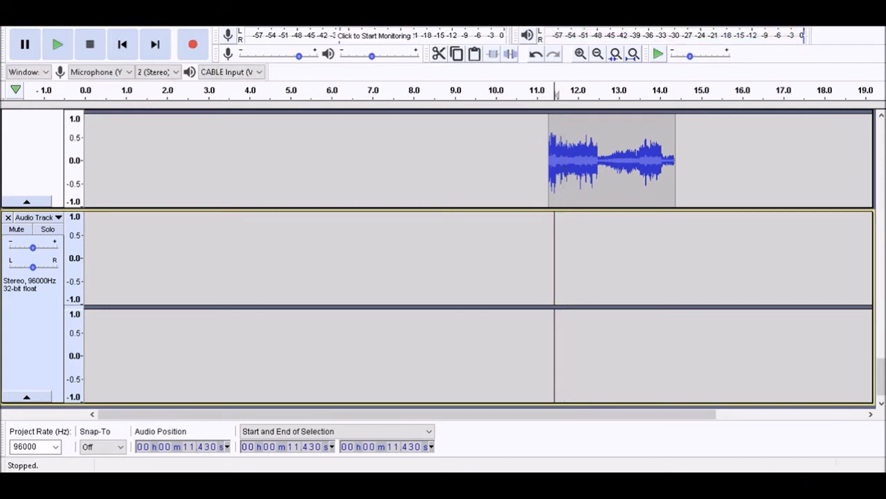
key(ctrl+v)
key(space)
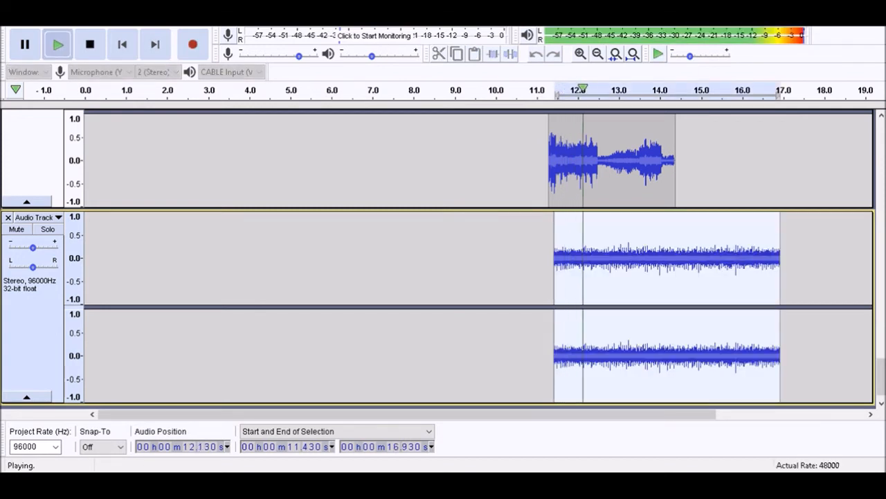
key(space)
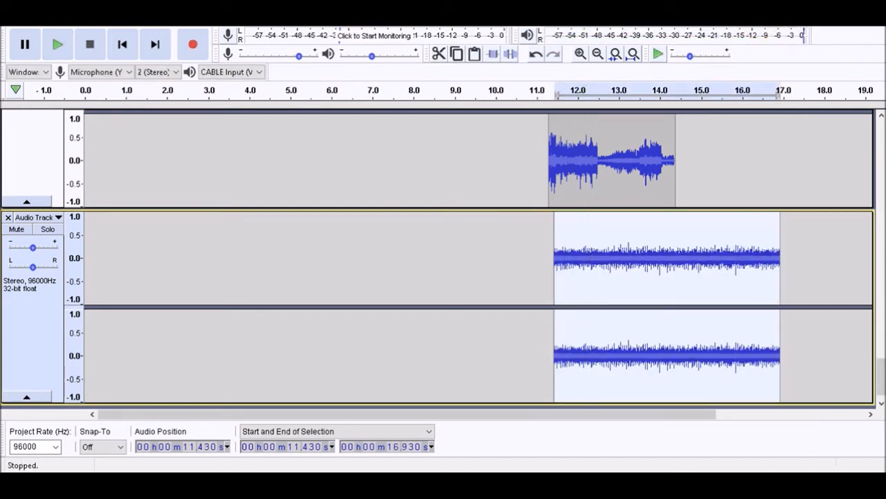
Add one more stereo track and paste the same recording on it at 11.430 s
key(ctrl+shift+n)
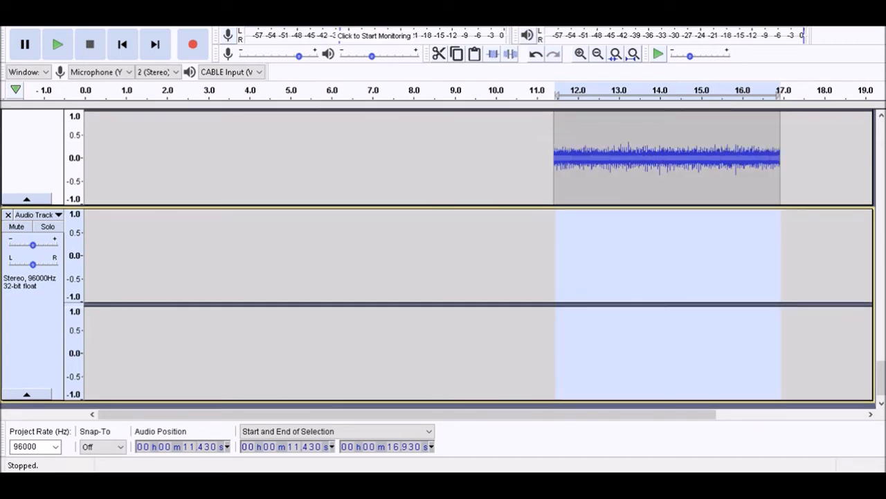
key(ctrl+v)
scroll(443, 259, up, 2)
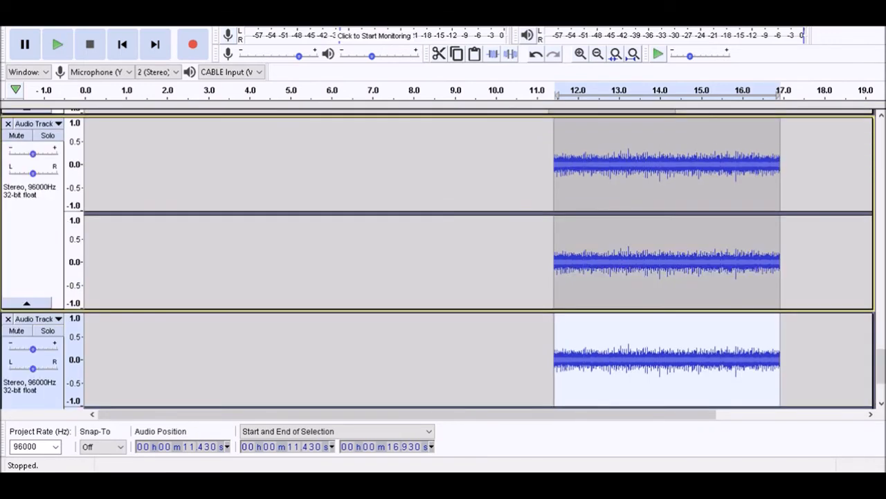
Name the two tracks holding the duplicated recording sparks left and sparks right
key(Down)
key(ctrl+d)
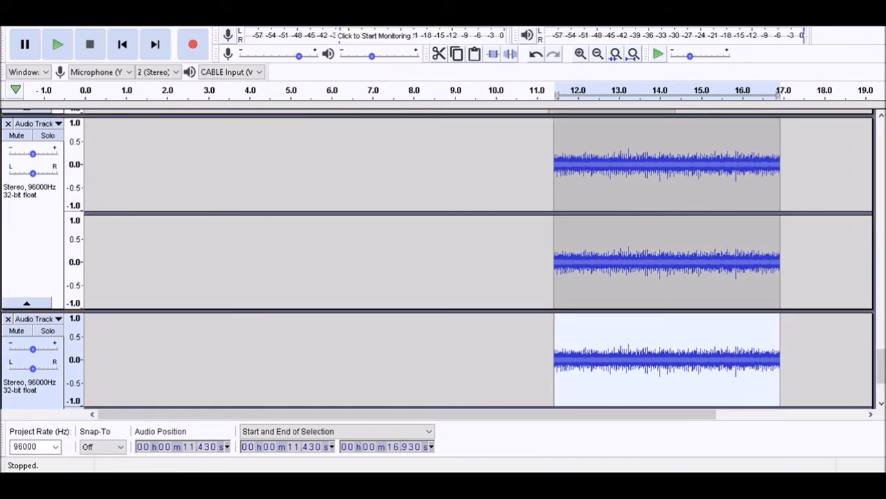
key(Down)
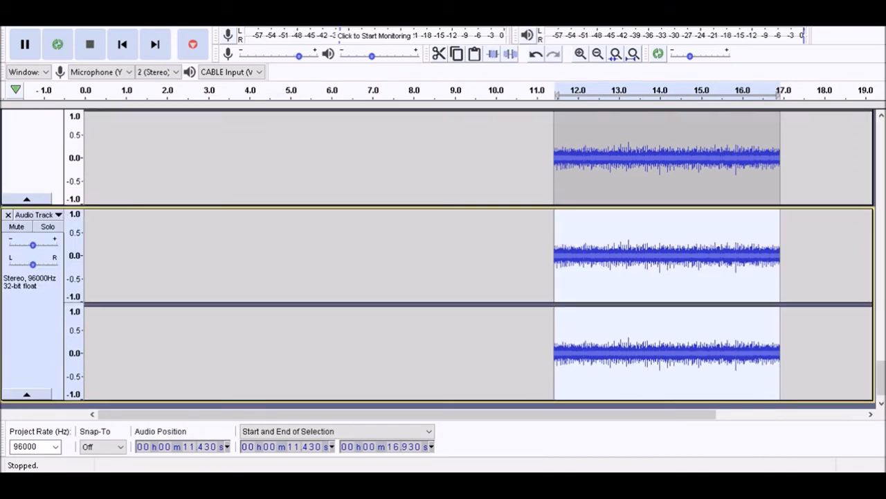
text(sparks right)
key(Return)
key(ctrl+s)
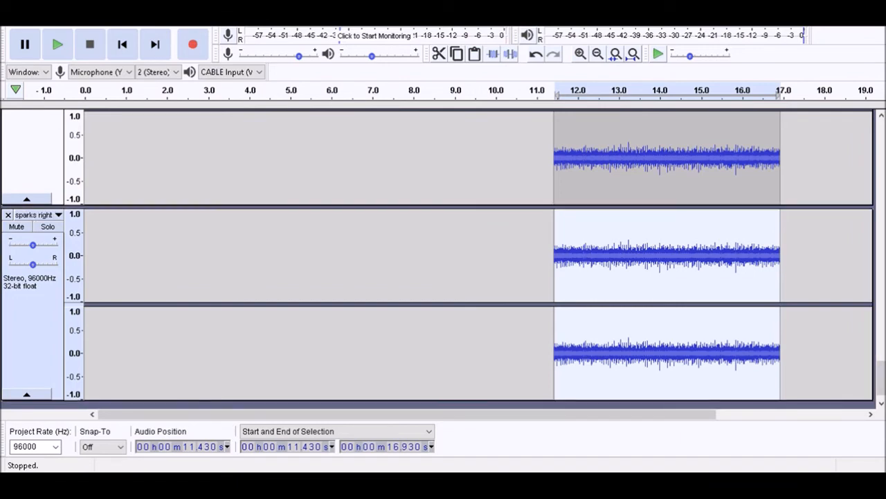
Lower the gain of the sparks right track slightly
key(Return)
key(Up)
key(shift+g)
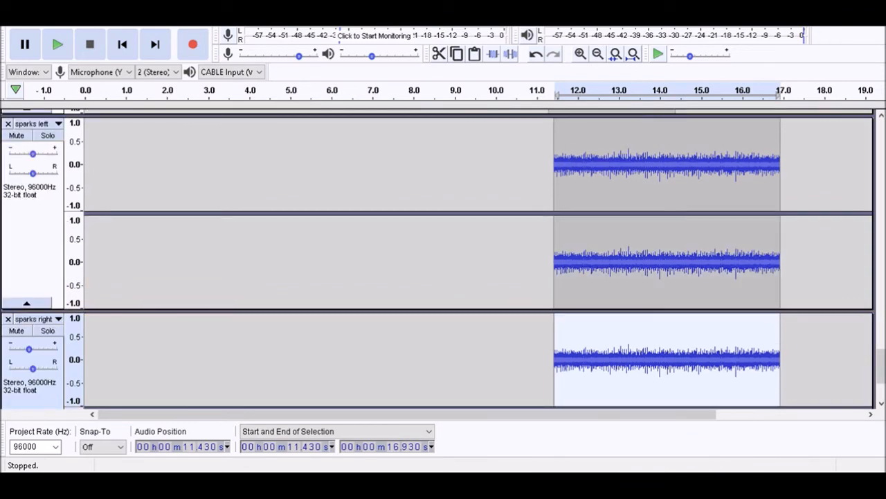
Solo the sparks left and sparks right tracks and play them together
key(Escape)
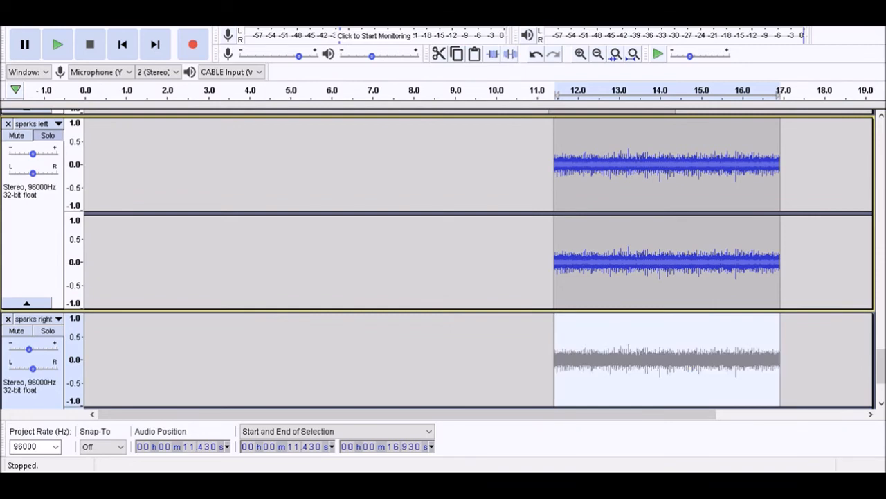
key(Down)
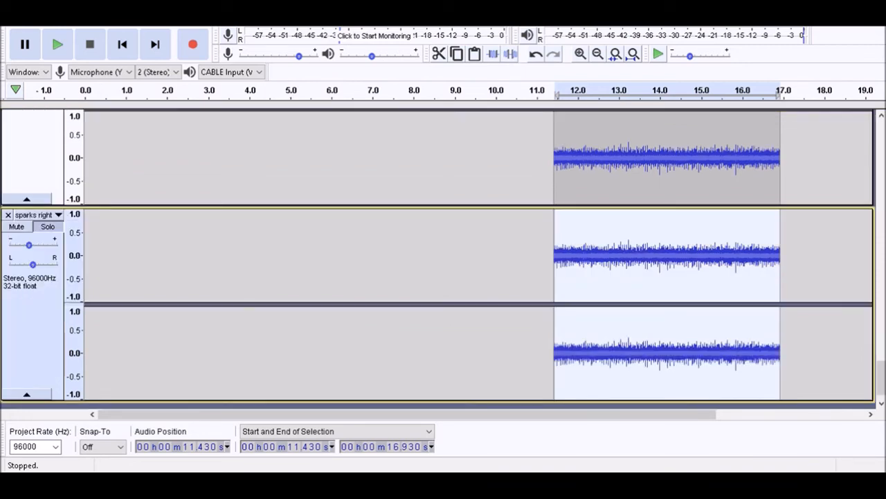
key(space)
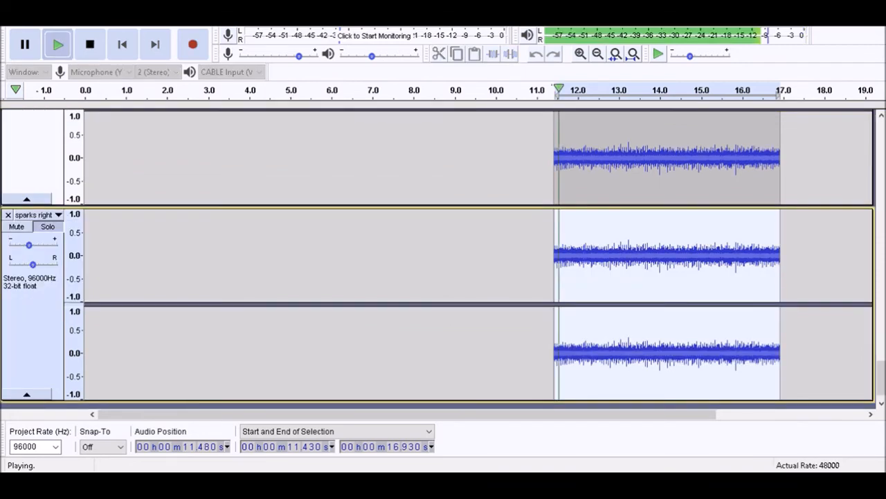
key(space)
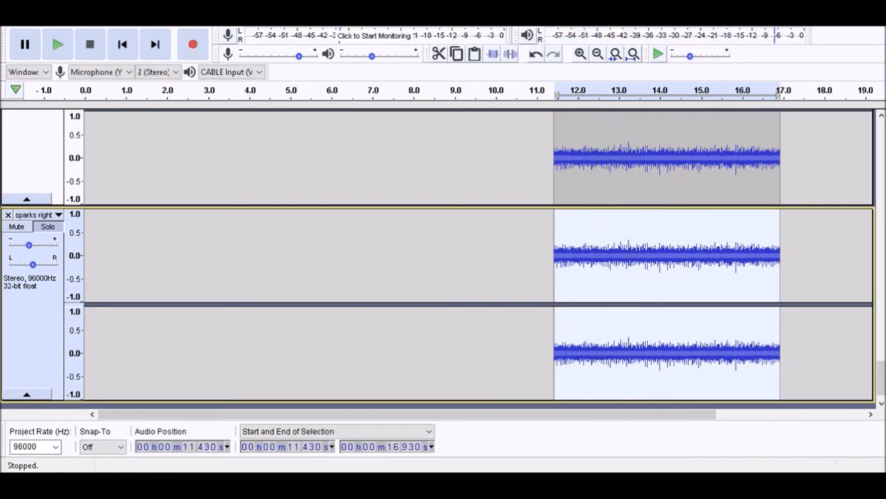
Pan sparks left about halfway to the left and sparks right about halfway to the right, then play both
key(Up)
key(shift+g)
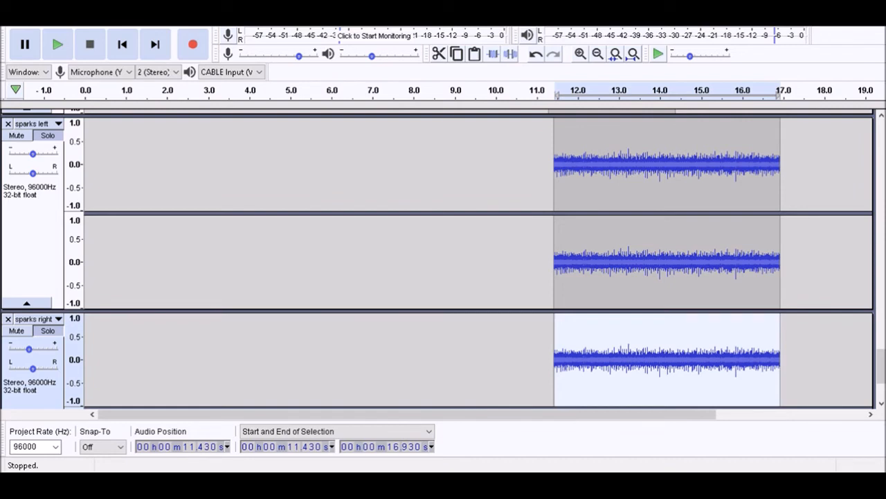
drag(32, 173, 21, 173)
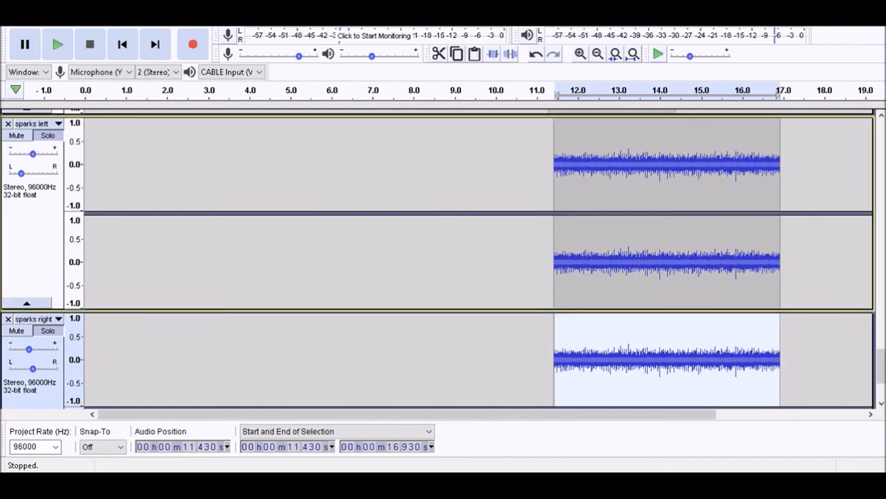
scroll(443, 259, down, 3)
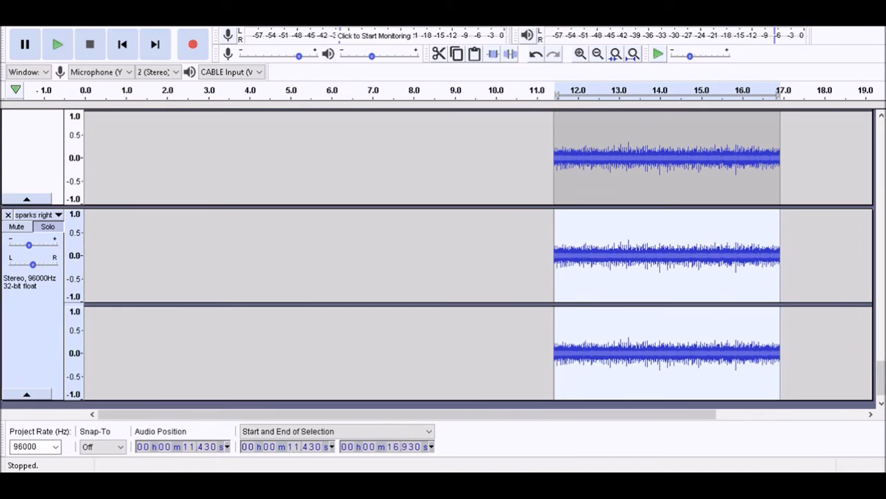
drag(33, 265, 45, 265)
key(space)
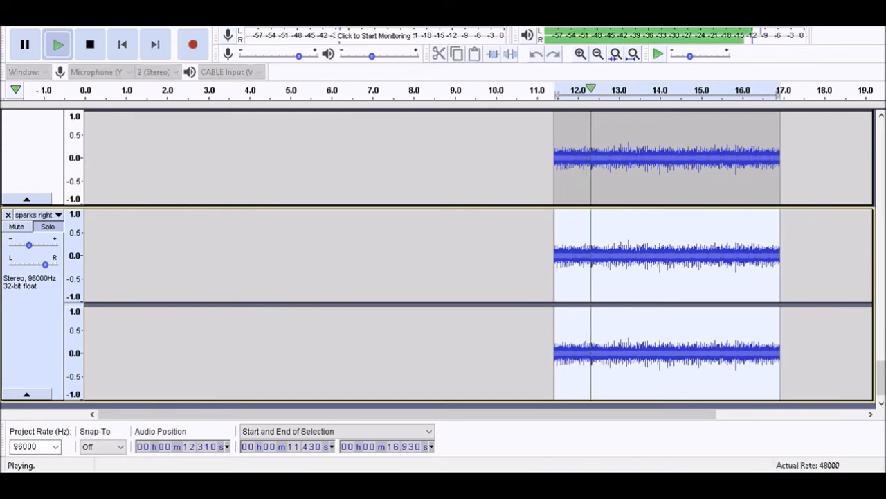
key(space)
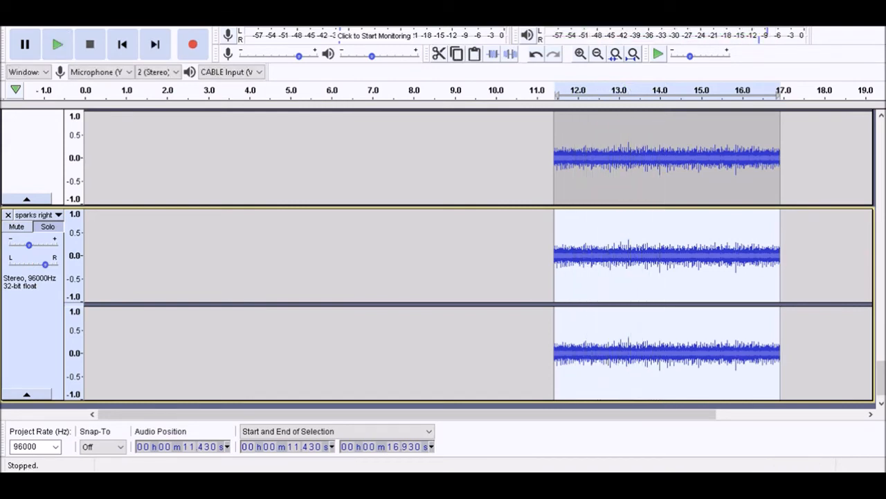
Select both sparks tracks, place the cursor at the clips' start at 11.430 s and play from there
scroll(443, 259, up, 3)
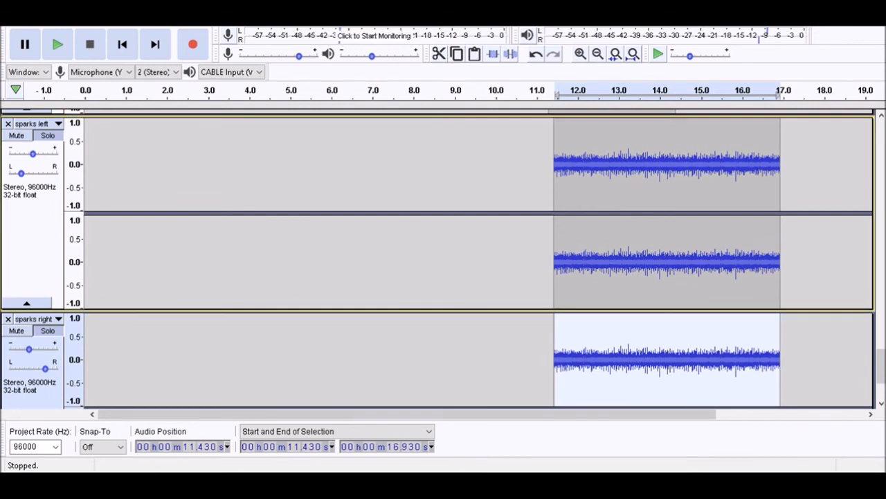
scroll(443, 259, down, 3)
click(31, 333)
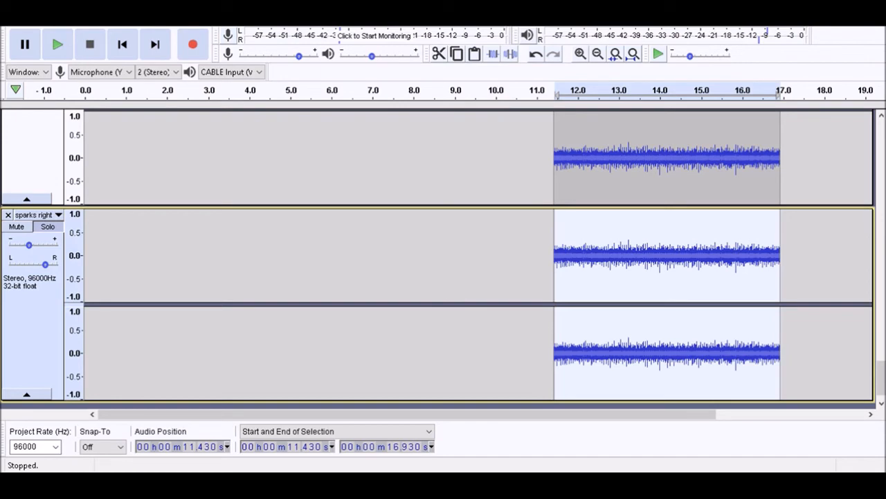
key(Up)
key(Return)
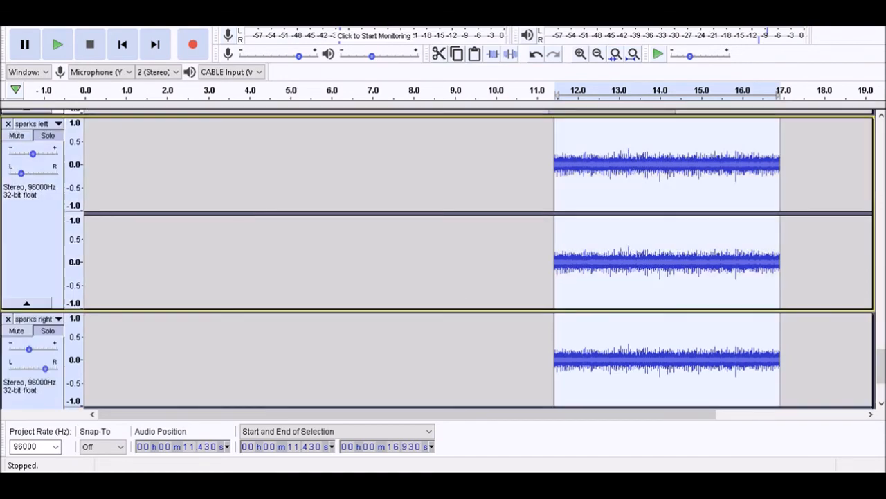
key(Down)
key(Left)
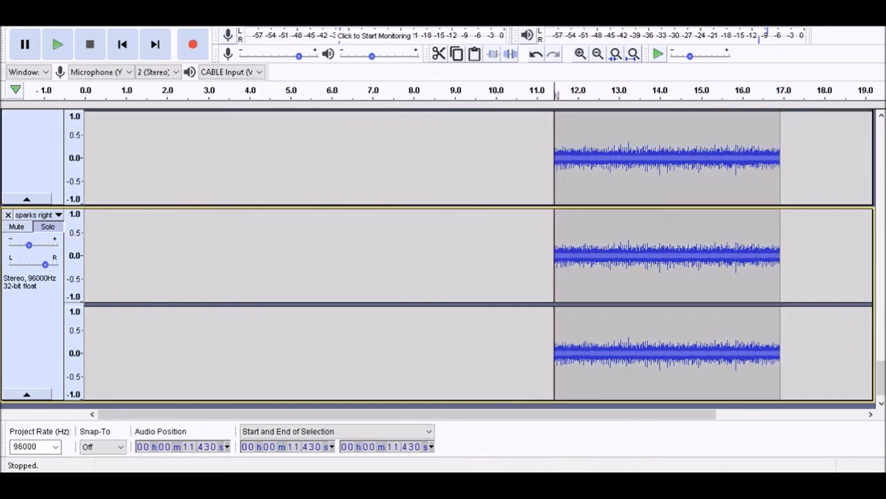
key(space)
key(space)
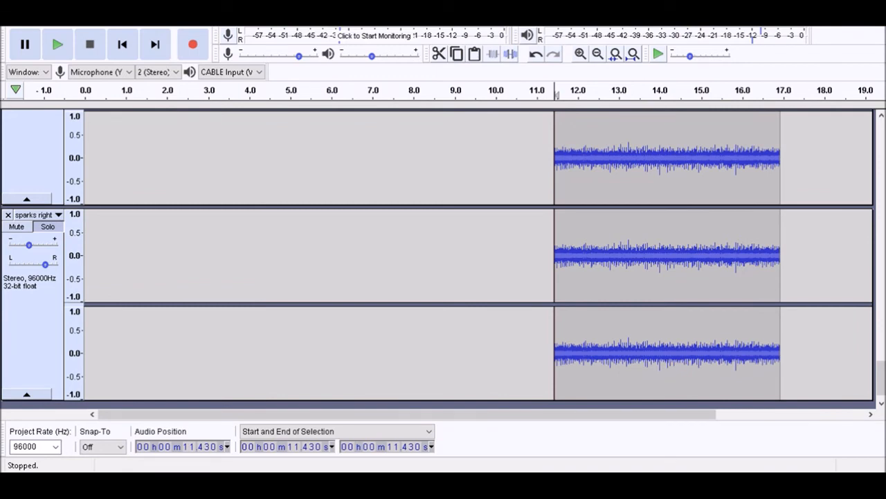
Try pasting a short piece at 11.430 s into both sparks tracks and play from that point
key(ctrl+v)
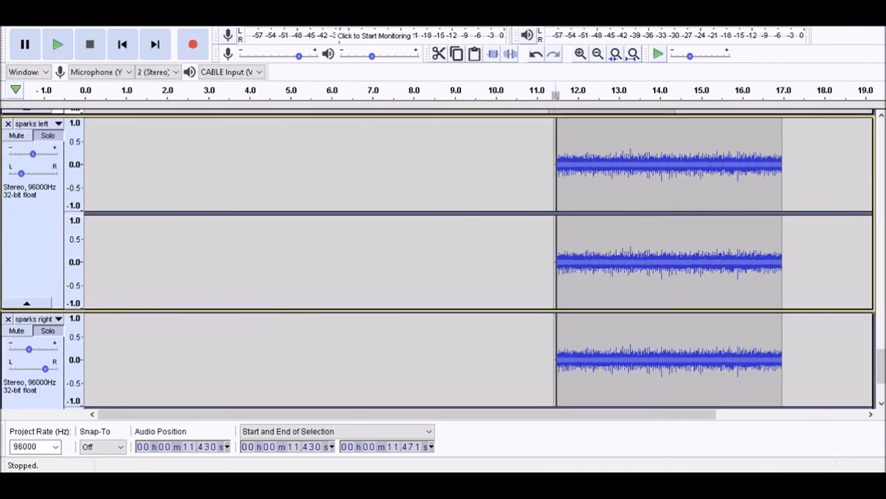
key(space)
key(Down)
key(Up)
key(Down)
key(Left)
key(space)
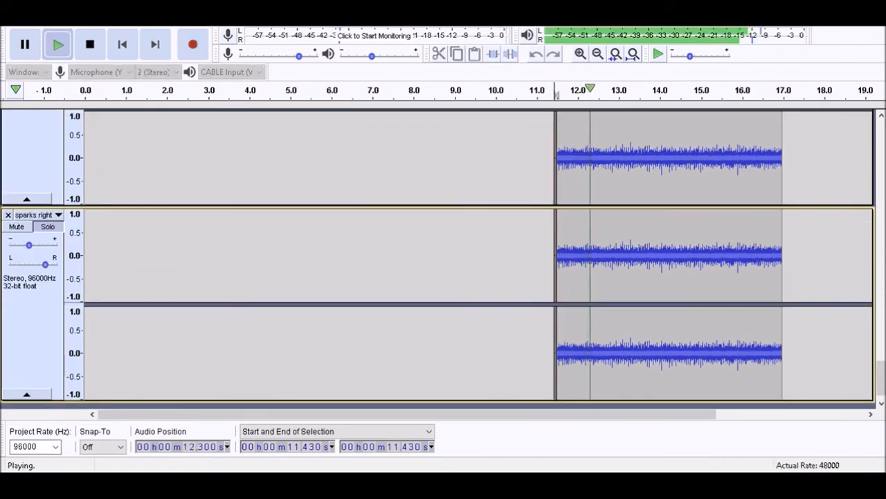
Undo the short paste in both sparks tracks and play from 11.430 s
key(space)
key(Up)
key(Down)
key(space)
key(space)
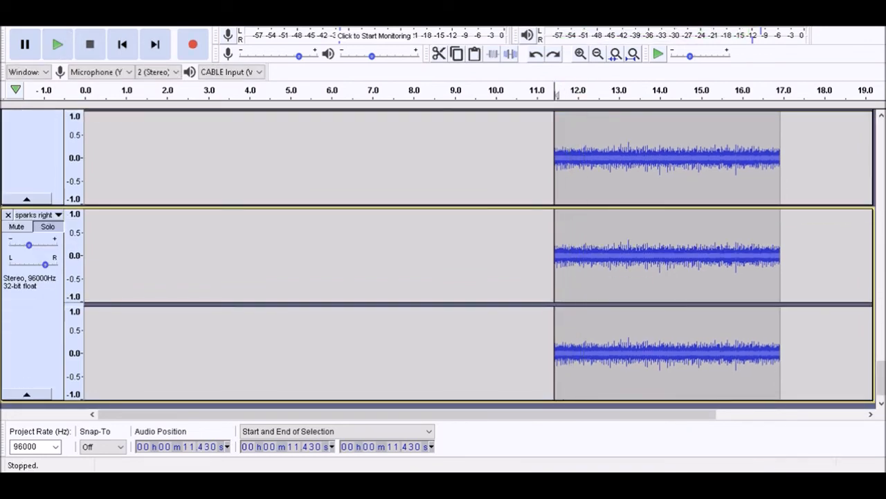
Deselect the sparks left track and keep sparks right as the only selected track
key(Up)
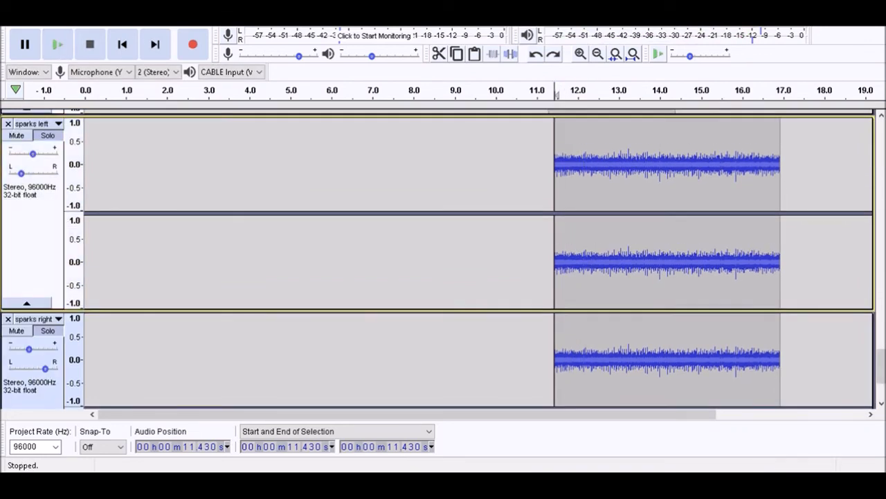
key(Up)
key(Down)
key(Down)
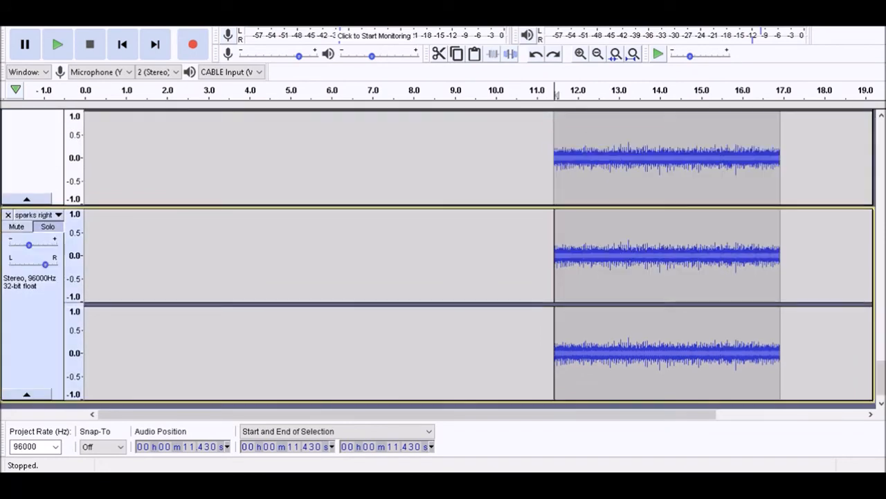
Play the soloed sparks tracks from 11.430 s and switch to the other open window
key(space)
key(Left)
key(x)
key(space)
key(space)
key(j)
key(alt+Tab)
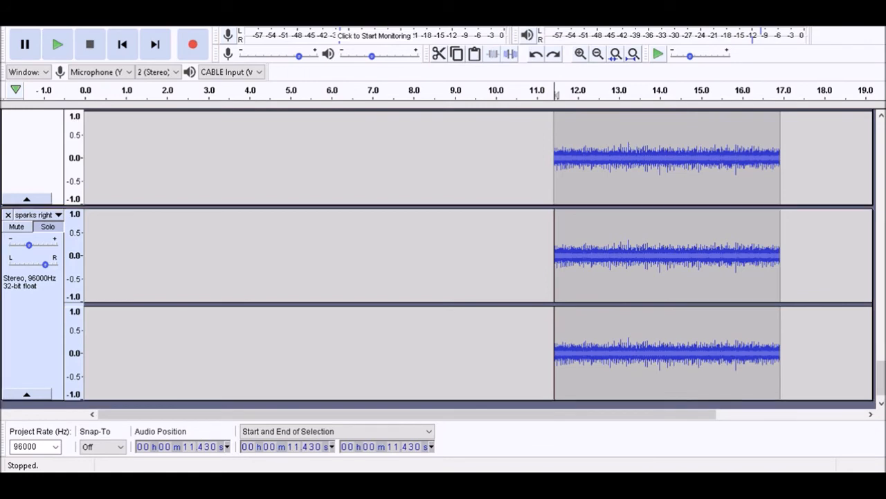
Insert the short 0.041 s piece into sparks right at 11.430 s to delay its clip, and play the soloed sparks tracks from there
key(Return)
key(space)
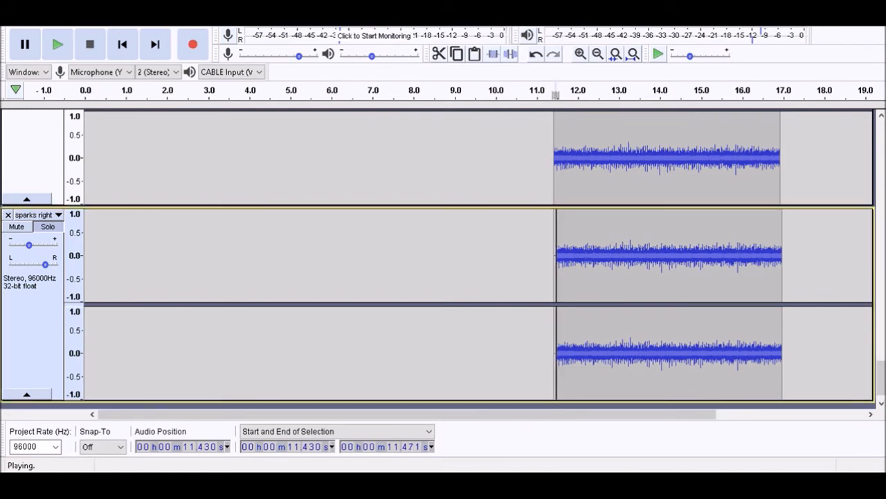
key(Left)
key(space)
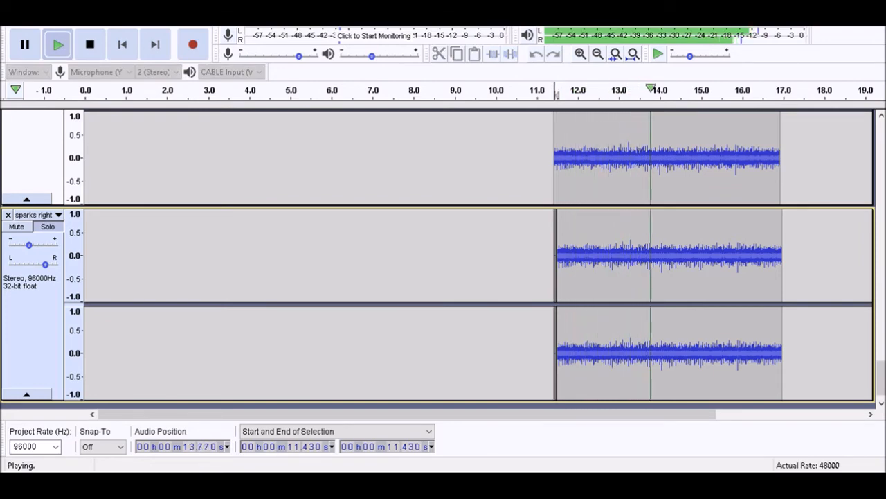
key(space)
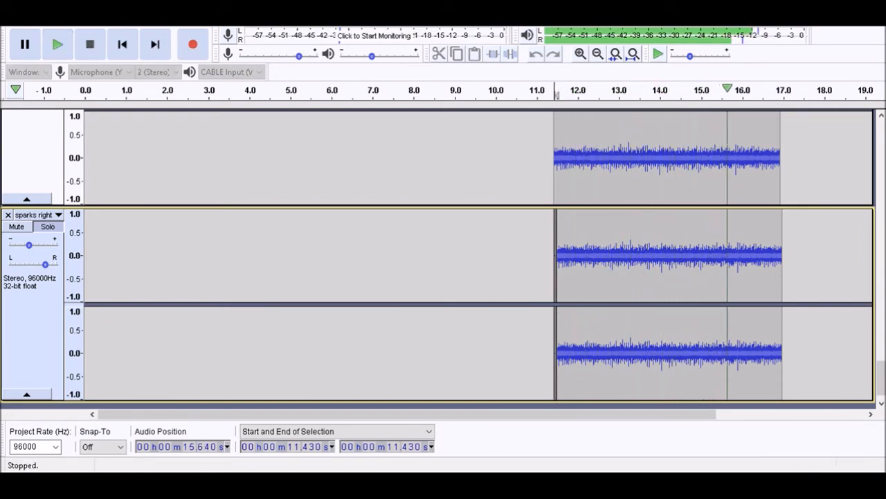
Focus the sparks left track and play both soloed sparks tracks from 11.430 s to compare their levels
scroll(438, 259, up, 3)
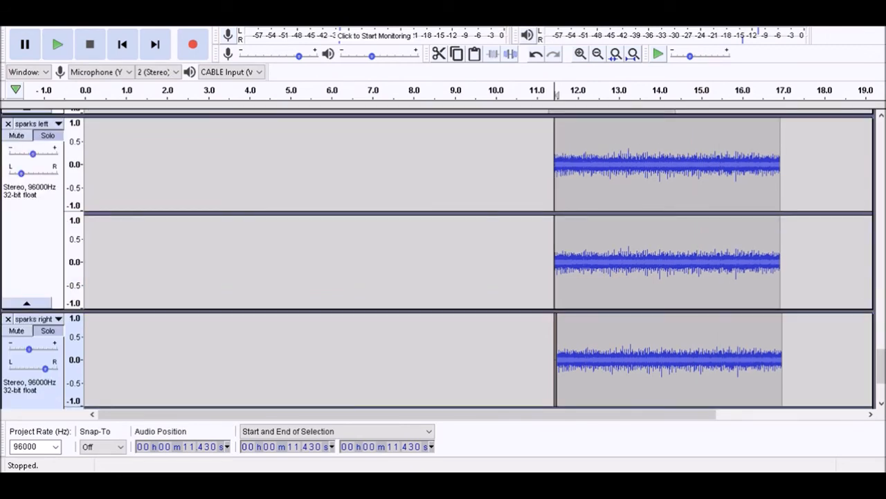
key(Up)
key(space)
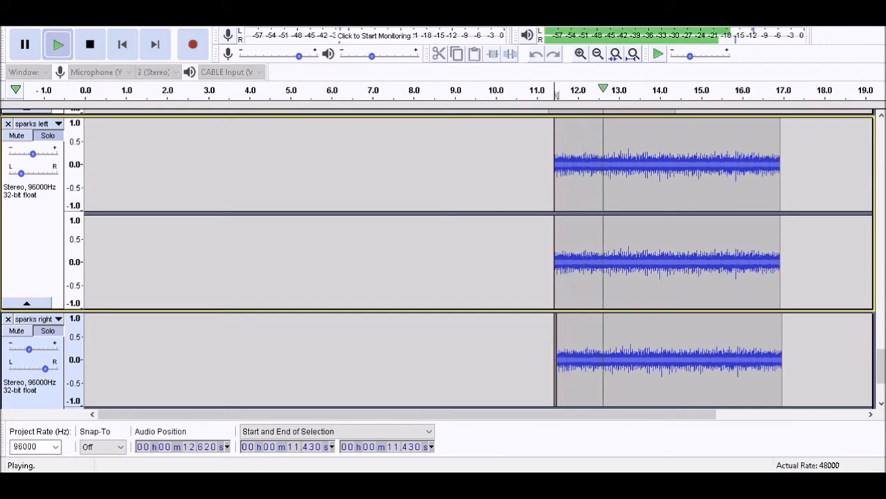
key(space)
key(Up)
key(space)
key(space)
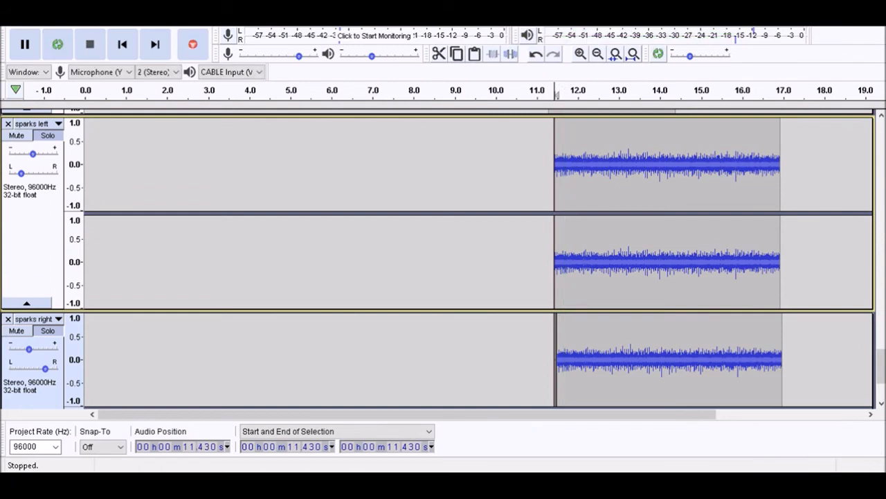
Lower the gain of sparks left slightly to match sparks right and play from 11.430 s
drag(33, 154, 29, 153)
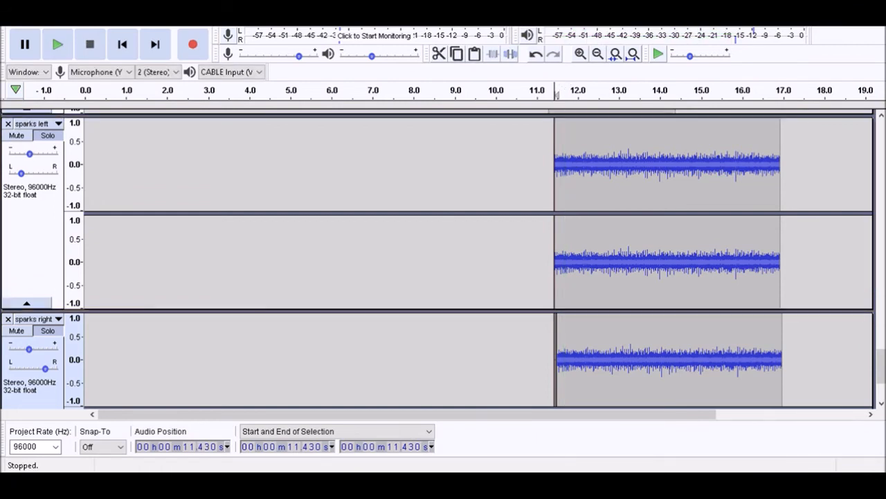
key(space)
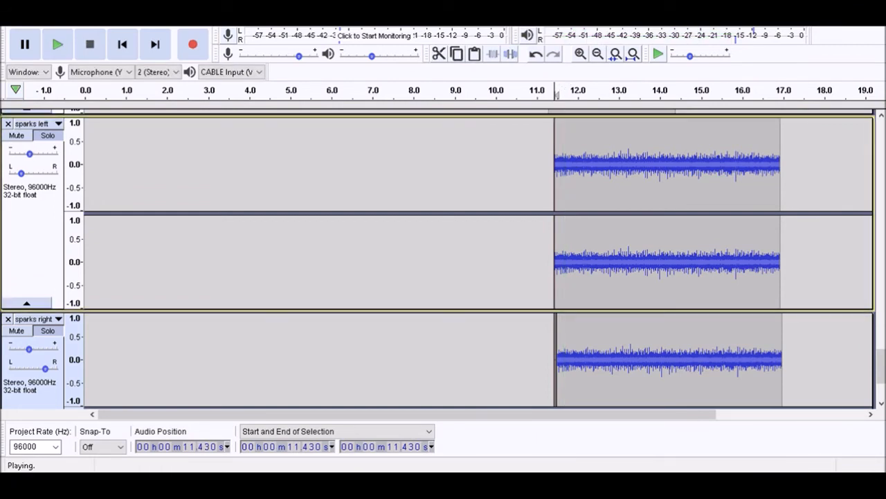
key(space)
Unsolo sparks left and sparks right, and play the full mix from 9.430 s
key(shift+s)
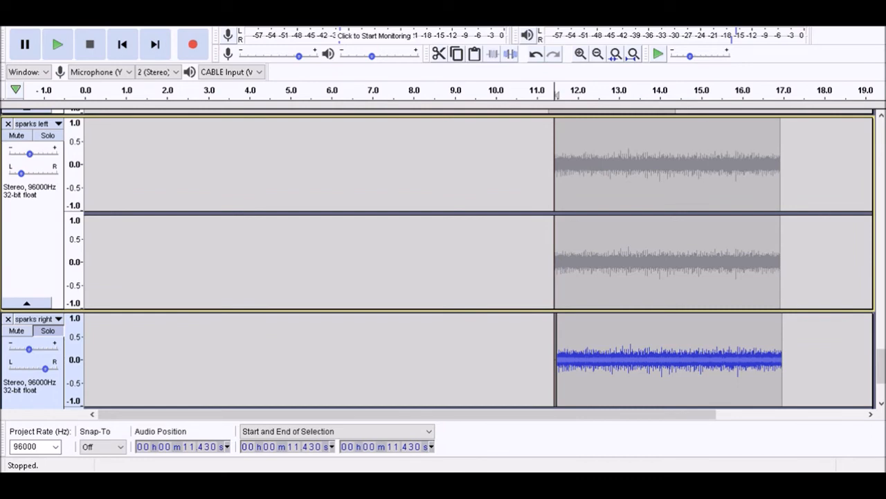
click(538, 262)
key(Left)
key(Left)
key(Left)
key(Left)
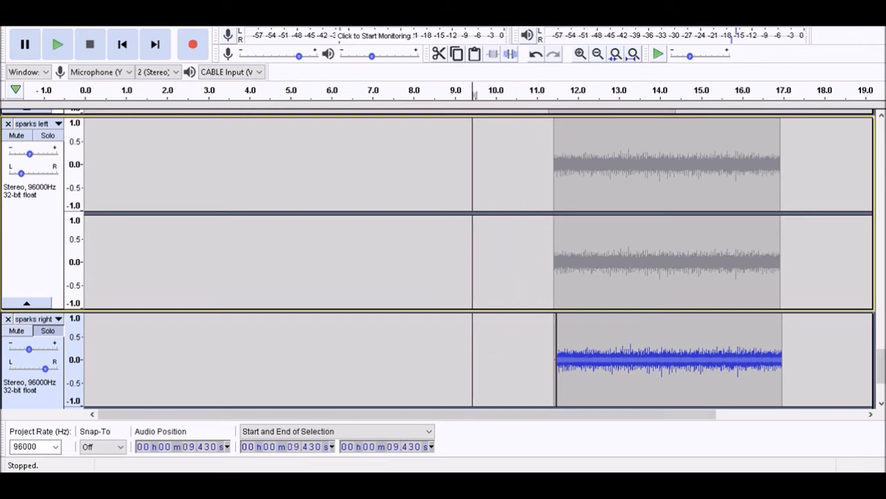
key(space)
key(space)
key(shift+Down)
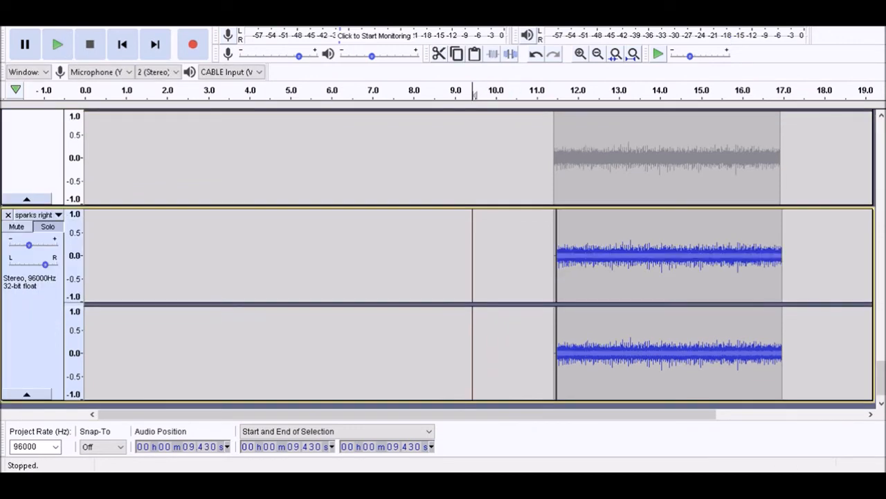
key(space)
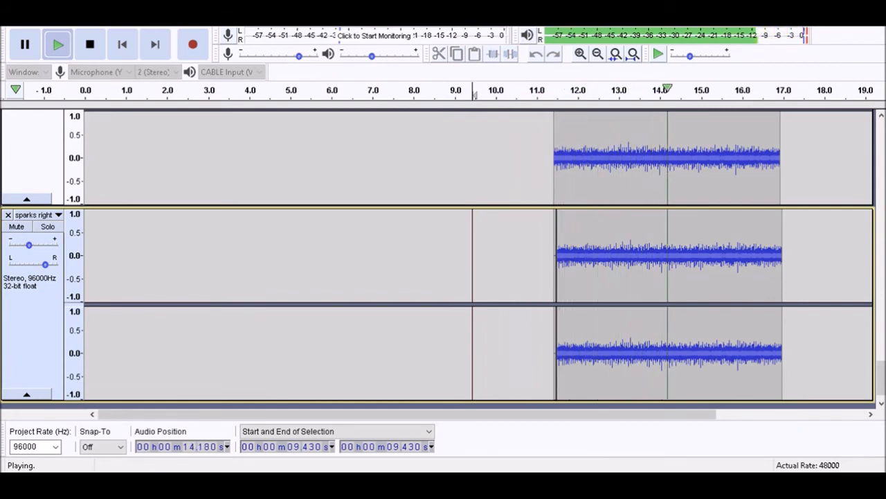
key(space)
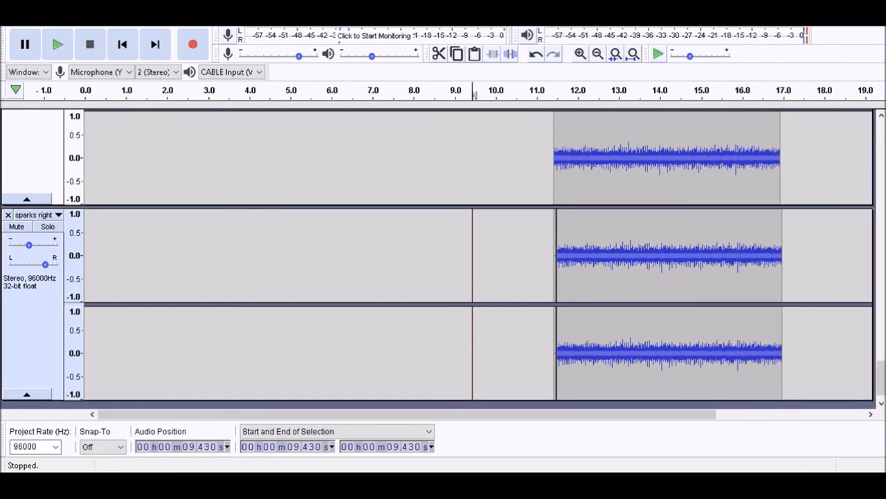
Raise the gain of sparks right slightly and the gain of sparks left to the middle of its range
key(Return)
key(shift+g)
key(Escape)
key(Up)
key(shift+g)
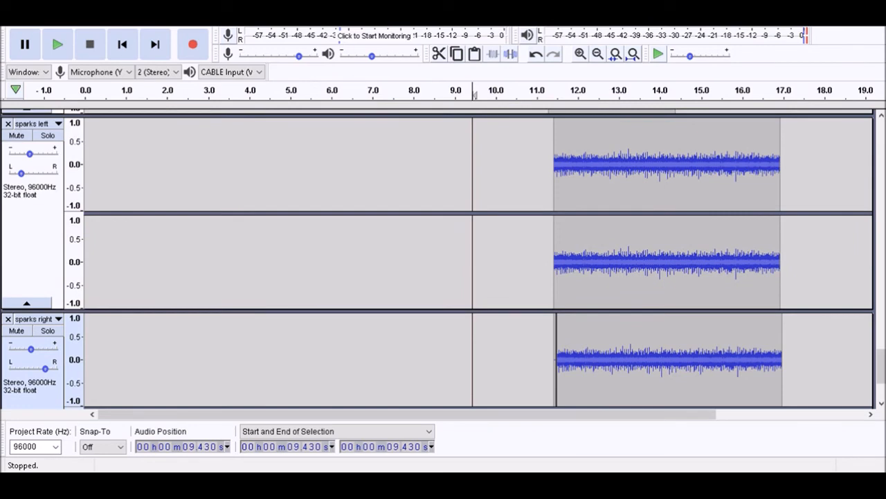
key(Escape)
key(shift+p)
key(Return)
key(shift+g)
key(Escape)
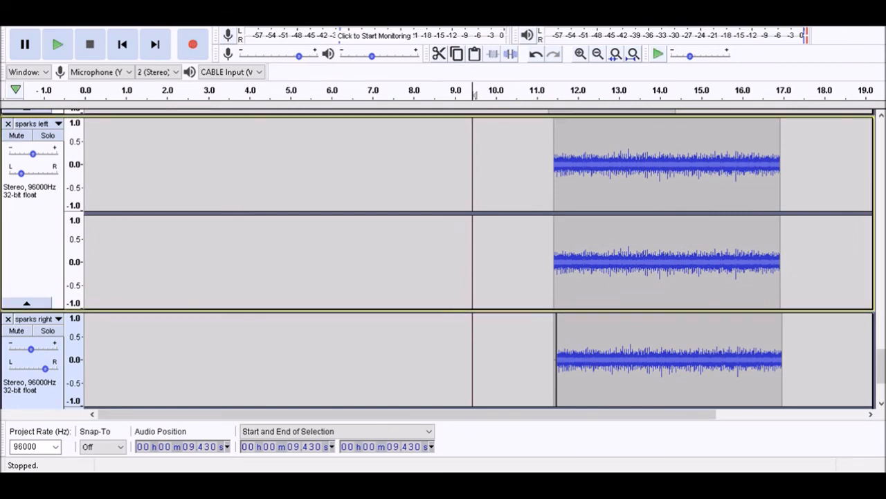
Raise the gain of sparks right to the middle of its range and play the mix from 9.430 s
key(Down)
key(shift+g)
key(Return)
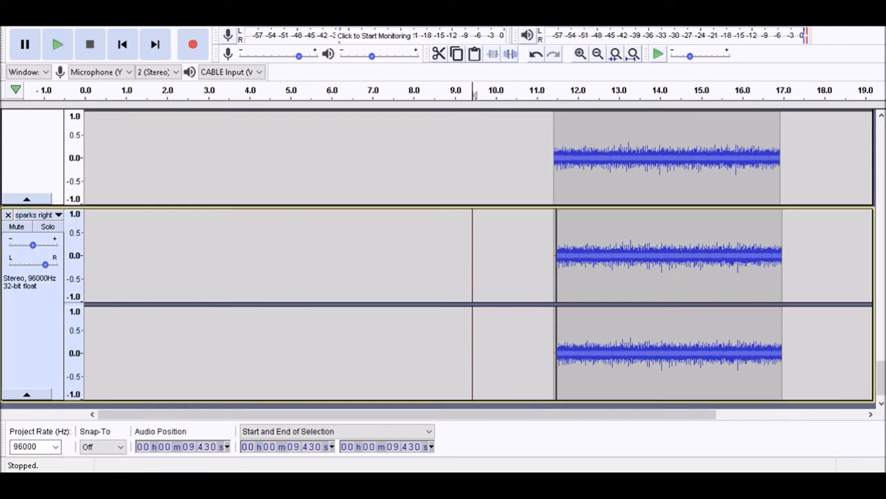
key(shift+g)
key(Return)
key(space)
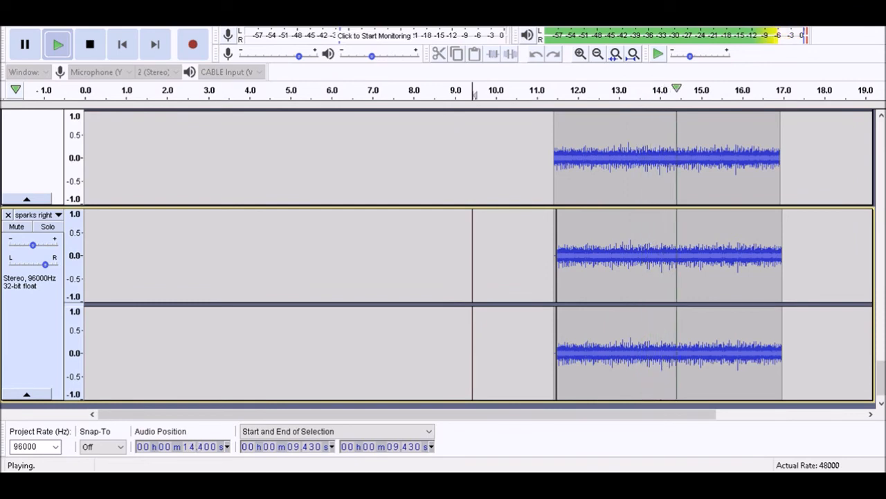
key(space)
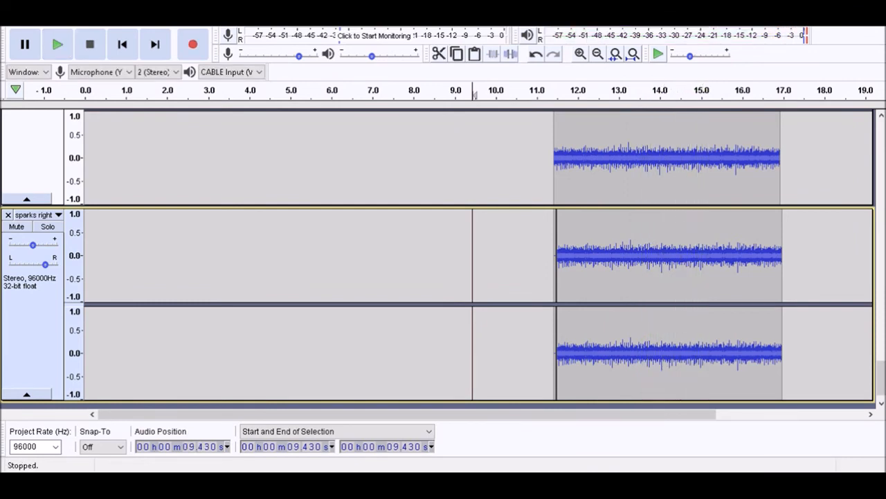
Add two new empty stereo tracks below the sparks right track
key(ctrl+shift+n)
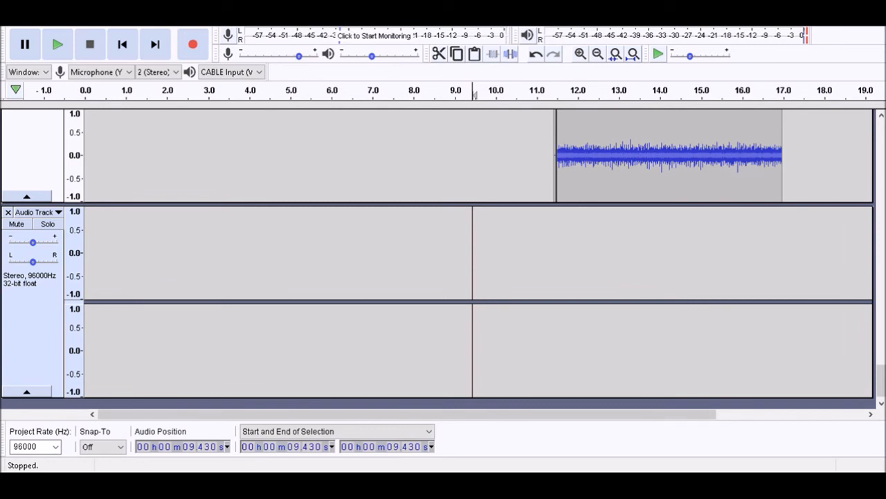
key(shift)
key(ctrl)
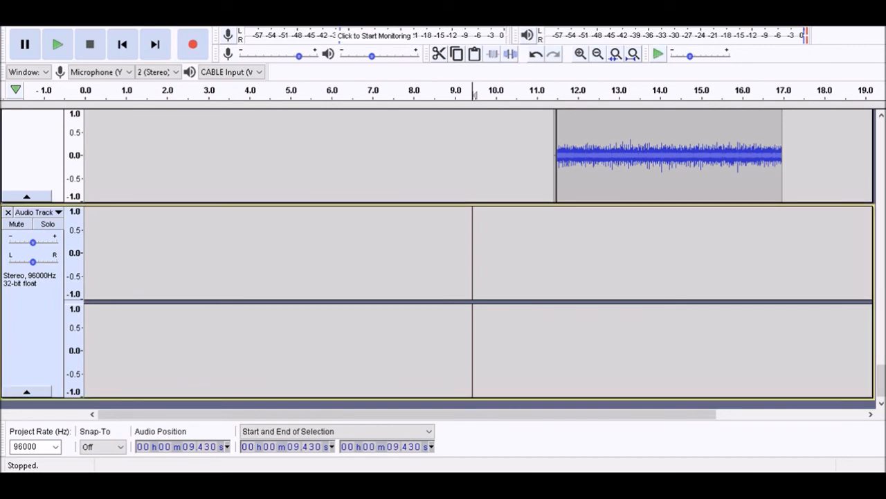
key(ctrl+shift+n)
Play the mix to set the cursor at 11.850 s, and paste the copied recording into the lower new track
key(space)
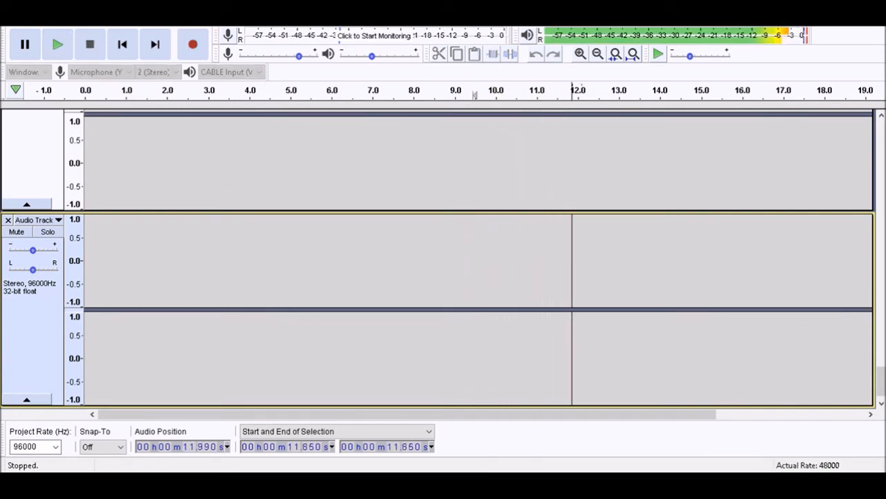
key(x)
key(ctrl+v)
key(space)
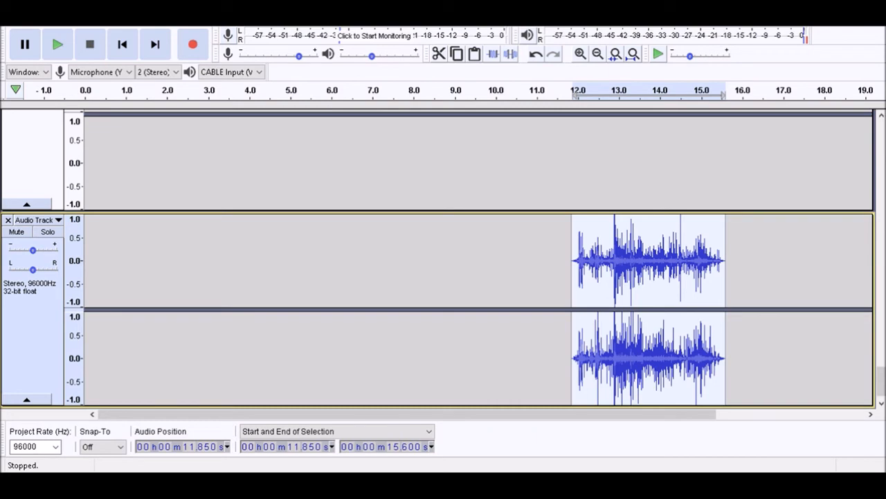
Remove the empty extra stereo track above the newly pasted recording
key(Up)
key(Down)
key(Up)
key(Down)
key(Up)
key(Down)
key(Up)
key(Return)
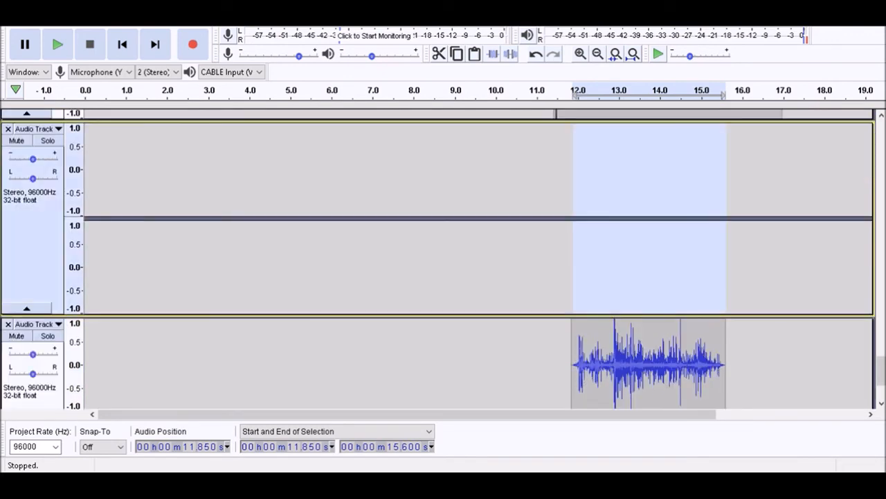
key(shift+c)
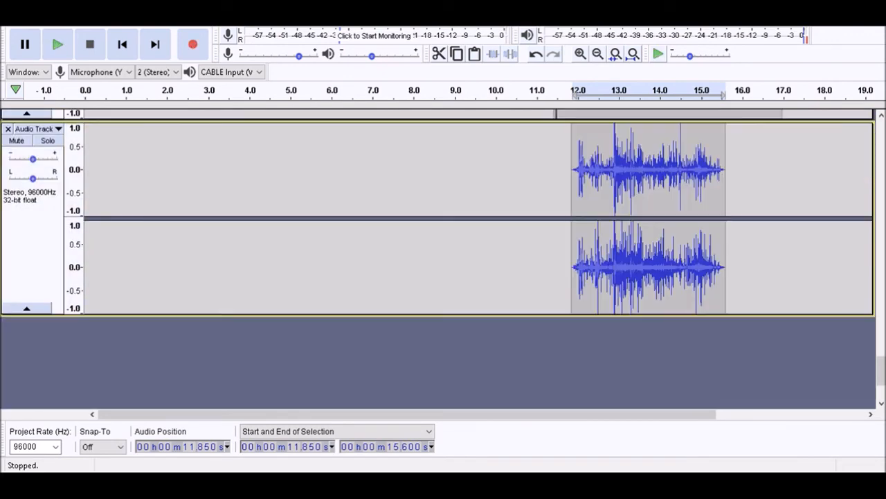
Rename the track with the newly pasted recording as rocks
key(Up)
key(Down)
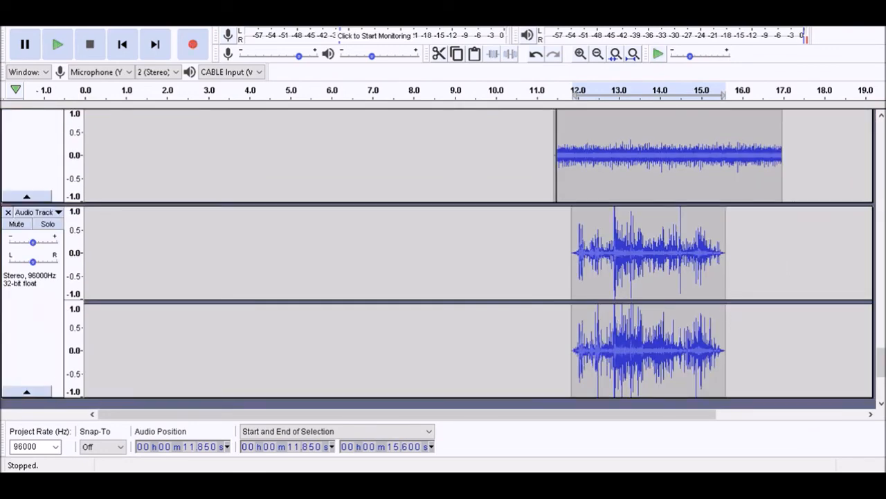
text(rocks)
key(Return)
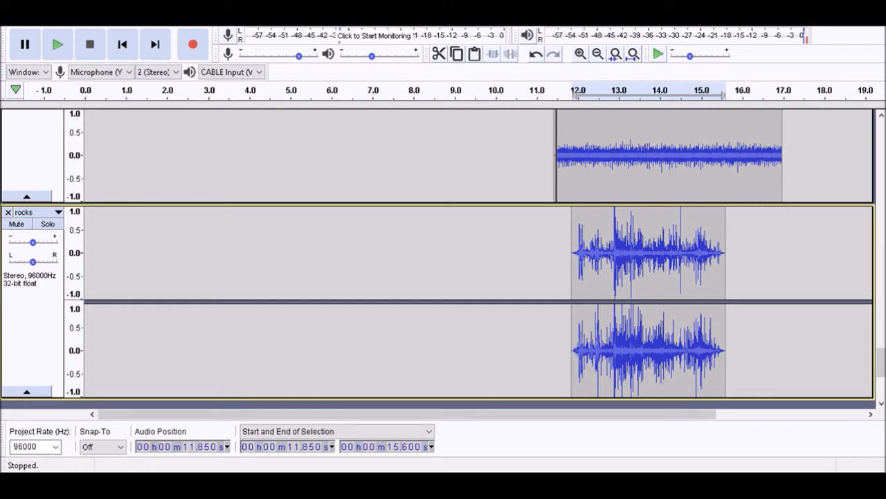
Play the mix leading into the rocks clip from 11.050 s and again from 11.380 s
key(Left)
key(Left)
key(Left)
key(Left)
key(space)
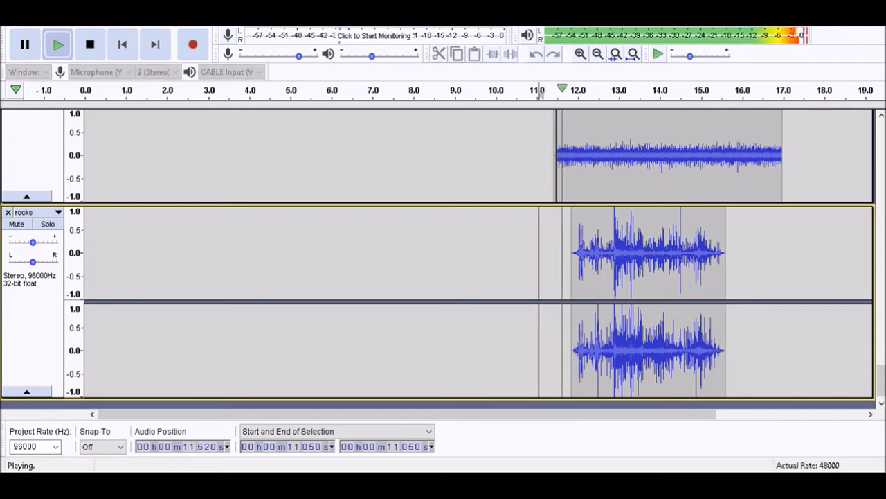
key(space)
key(space)
key(x)
key(space)
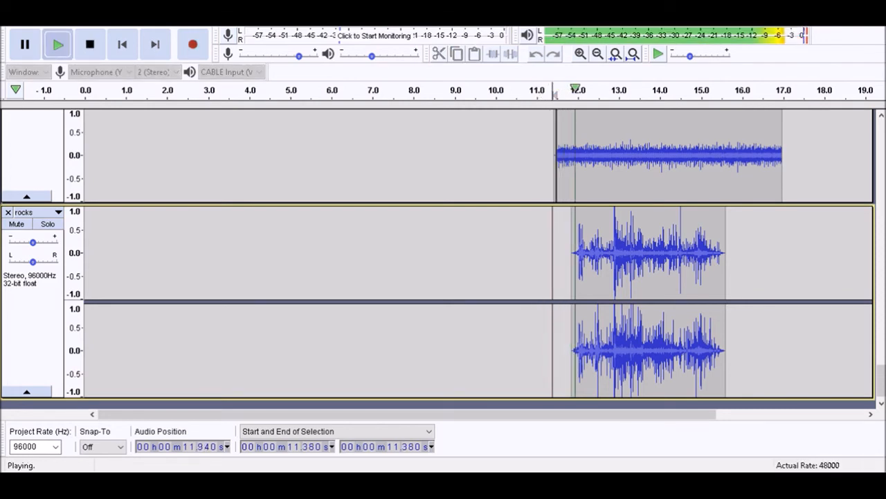
key(space)
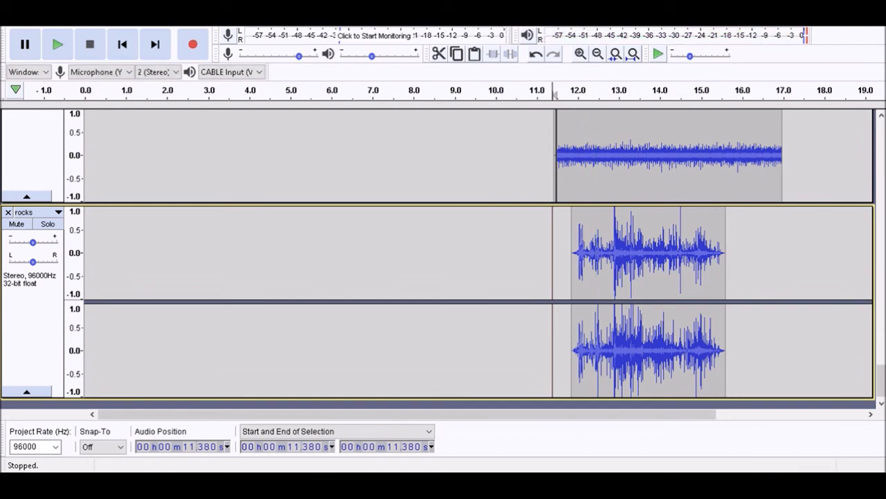
Place the cursor at 10.980 s, focus the electric 1 track, and play from that point
click(536, 264)
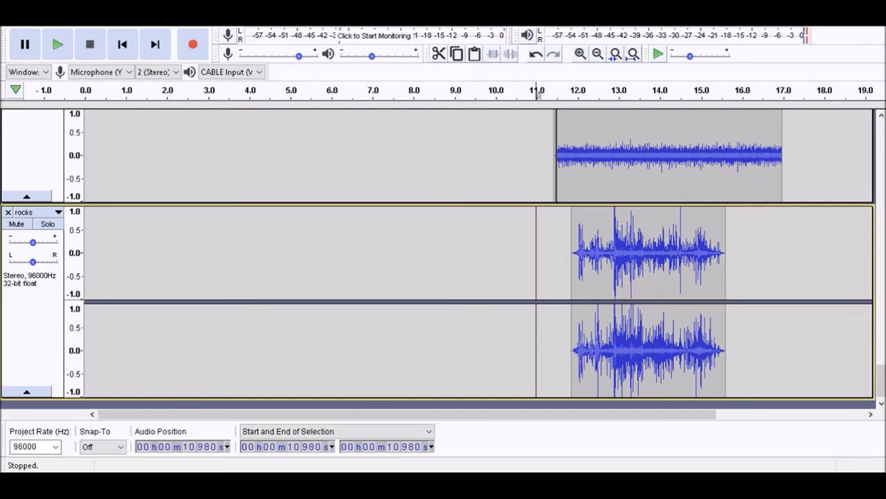
key(Up)
key(Up)
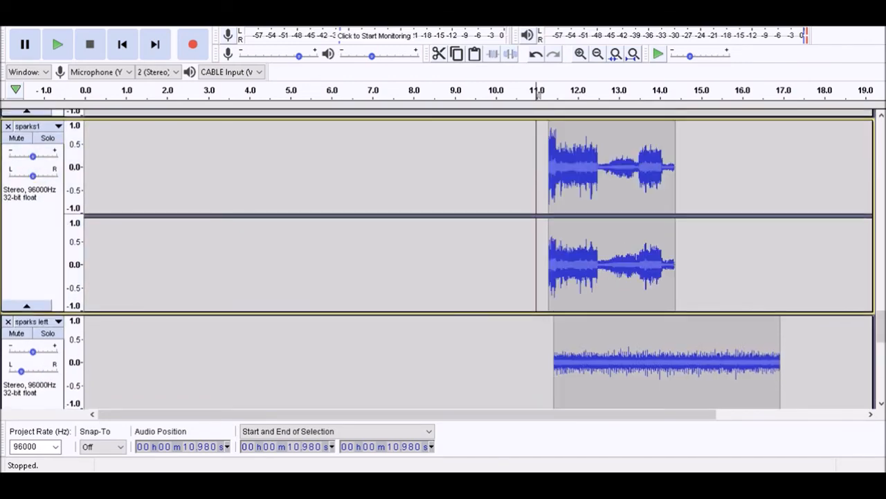
key(Up)
key(Up)
key(Up)
key(Up)
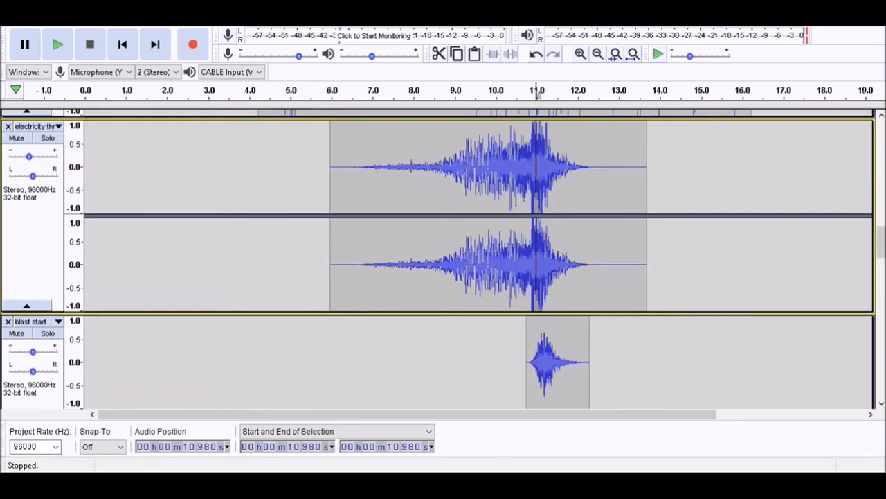
key(Up)
key(Up)
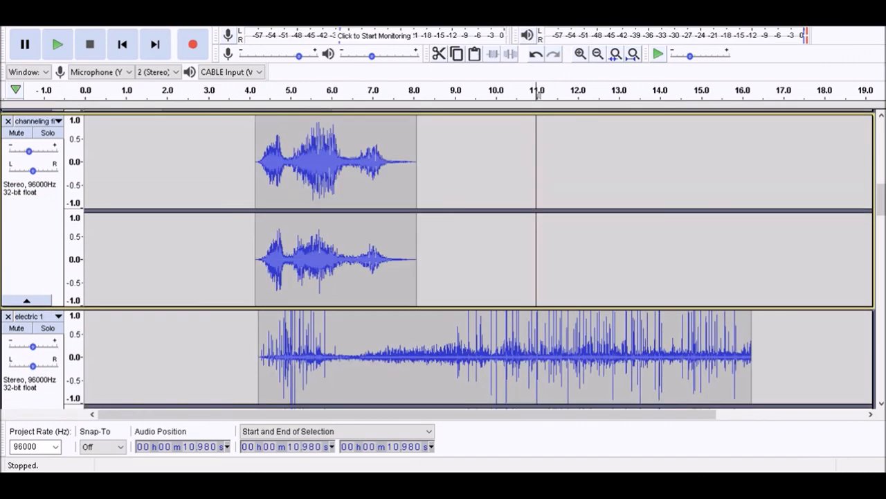
key(Down)
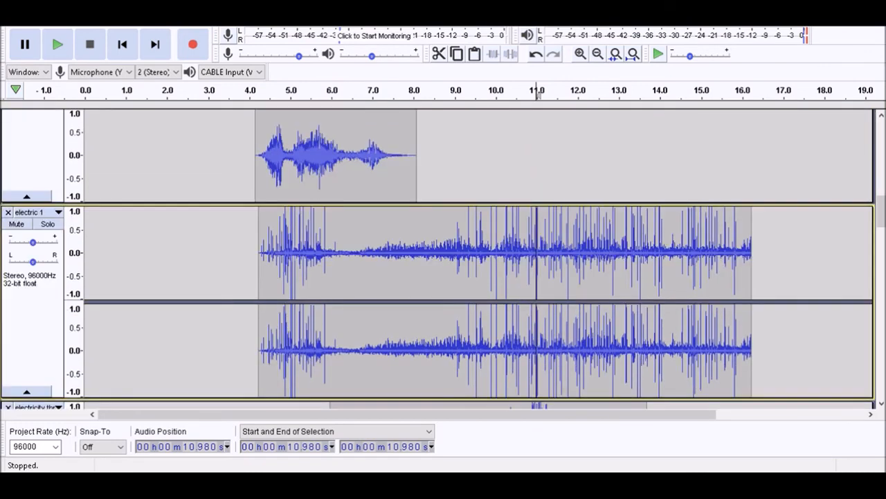
key(space)
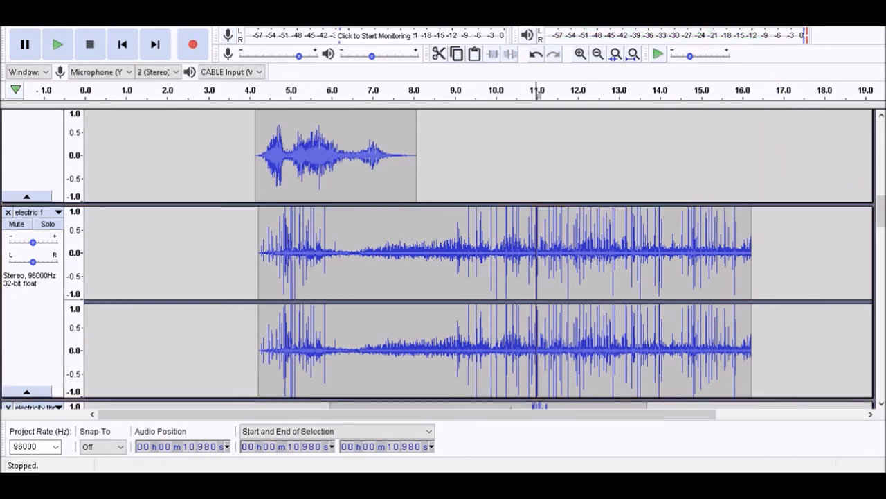
Lower the gain of the electric 1 track slightly and move the focus down to the electricity track
drag(32, 243, 29, 242)
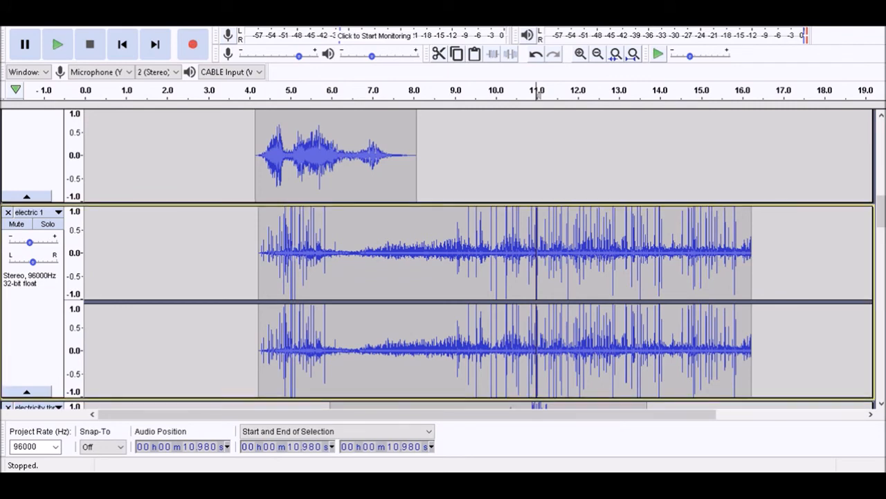
key(Down)
key(Down)
key(Down)
key(Down)
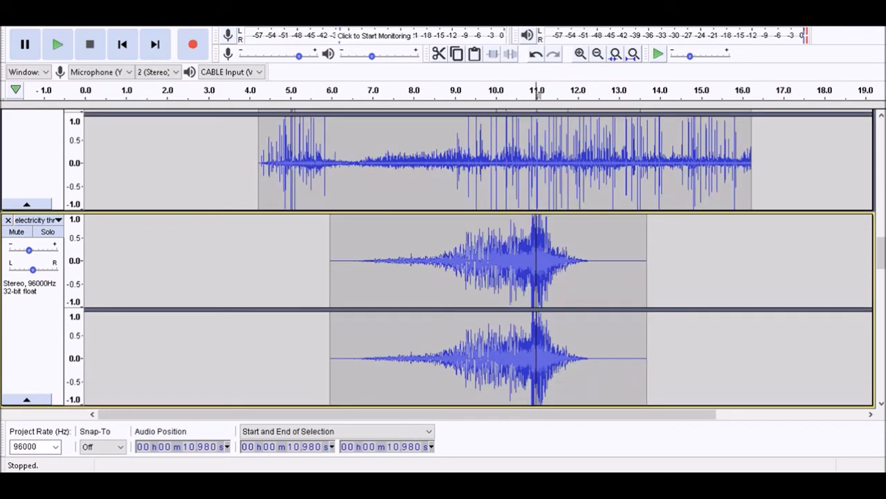
Select the sparks left and sparks right tracks and place the cursor at their end, 16.971 s
key(Down)
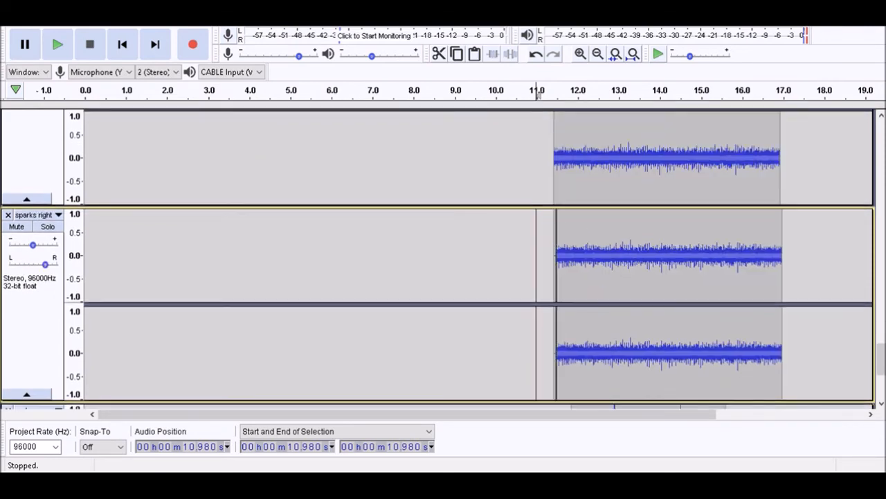
key(Up)
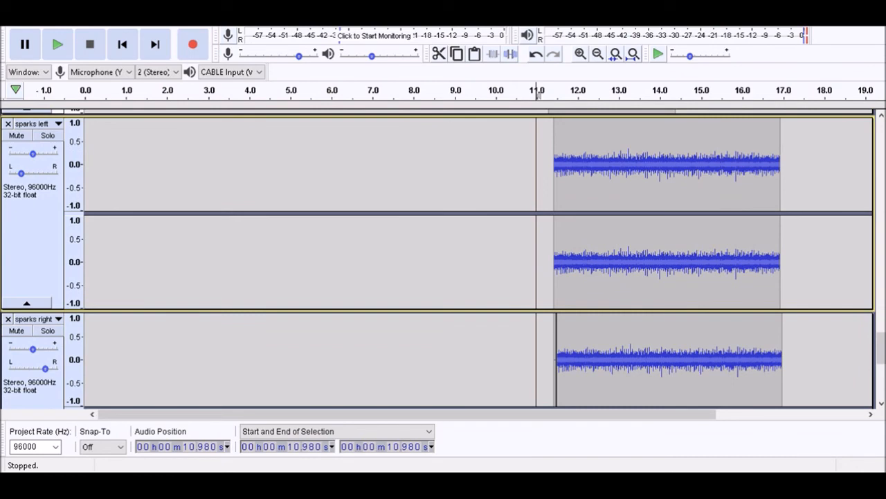
key(k)
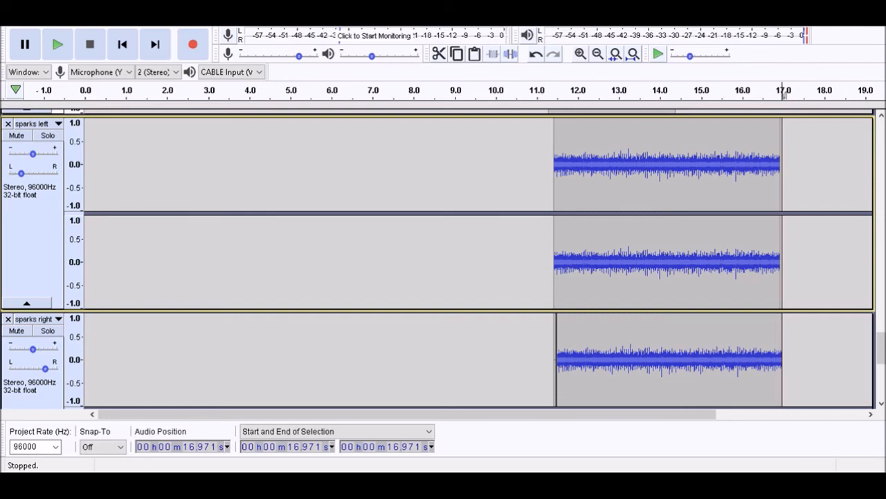
Play the end of the sparks clips from 15.771 s and again from 15.371 s
key(Down)
key(Down)
key(Up)
key(Up)
key(Up)
key(Up)
key(Up)
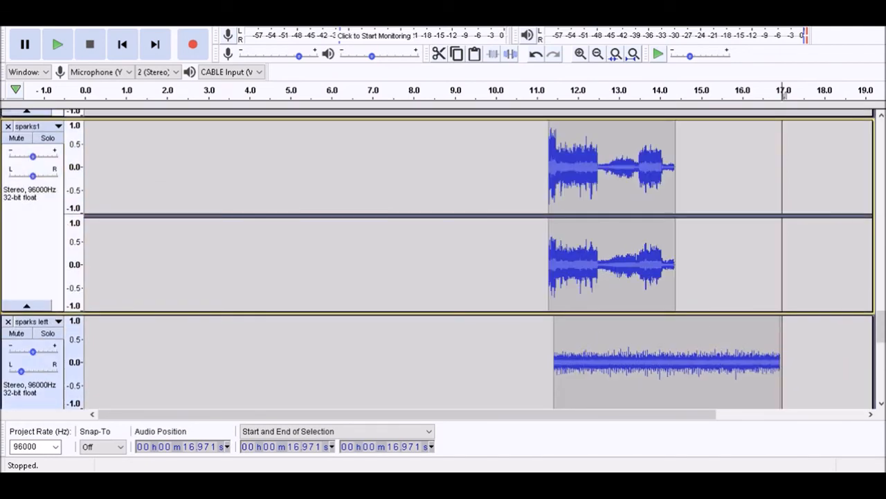
key(Down)
key(Left)
key(Left)
key(Left)
key(space)
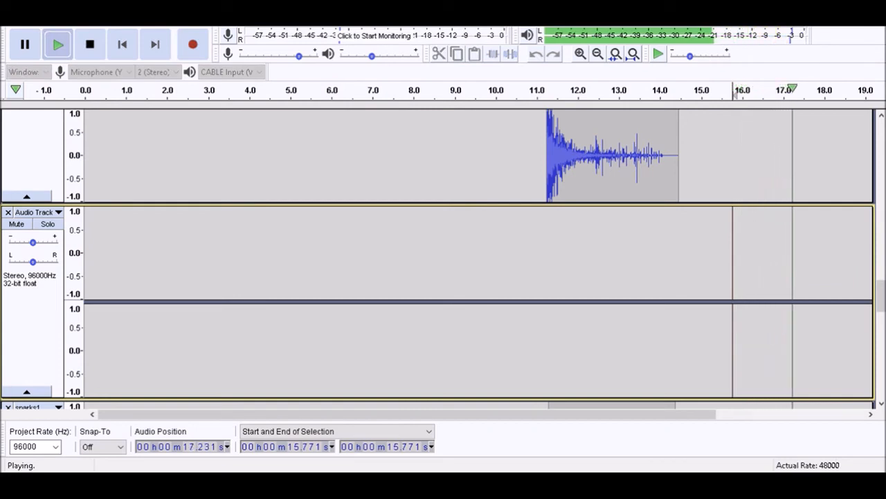
key(space)
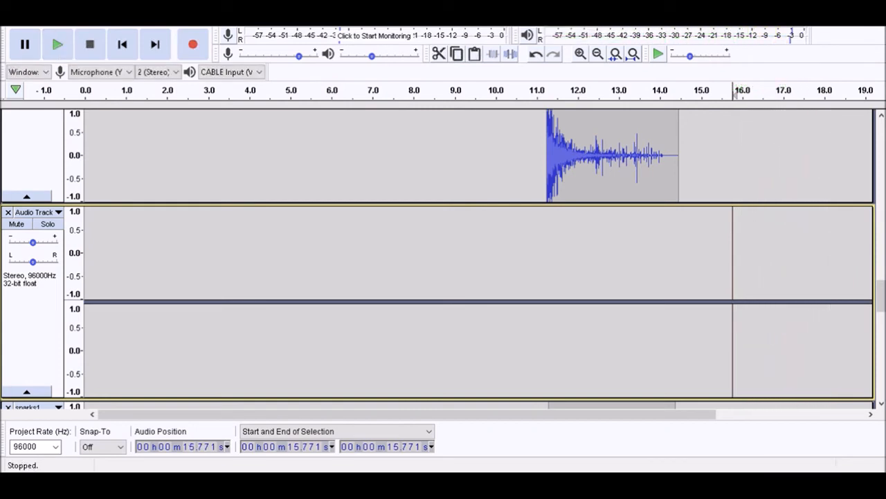
key(shift)
key(shift+space)
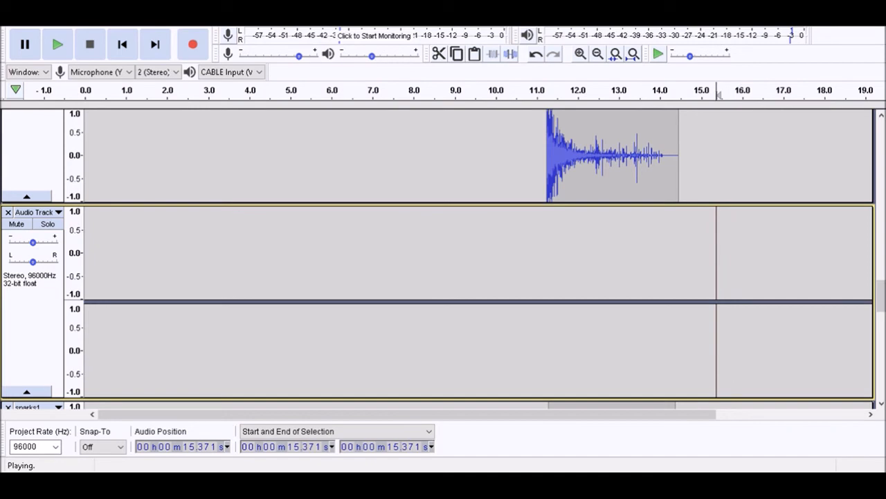
key(space)
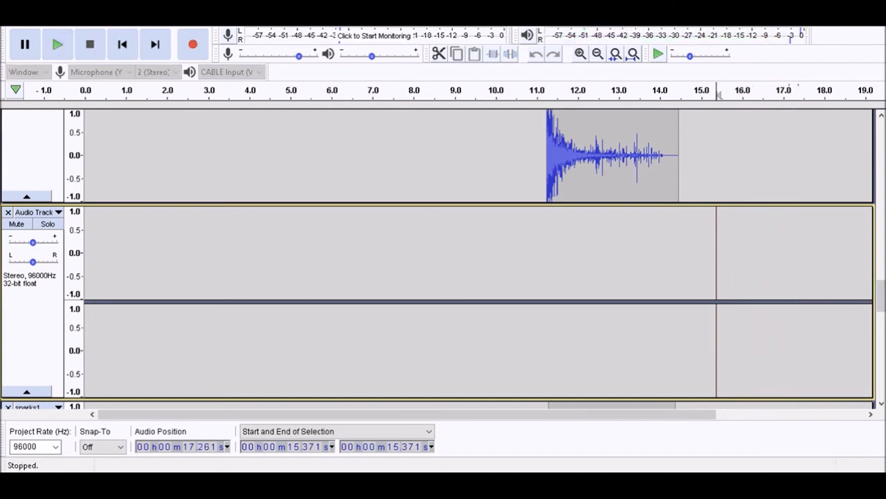
Fade out the sparks left and sparks right tracks from 15.371 s to 16.971 s and play the result
shift+click(782, 277)
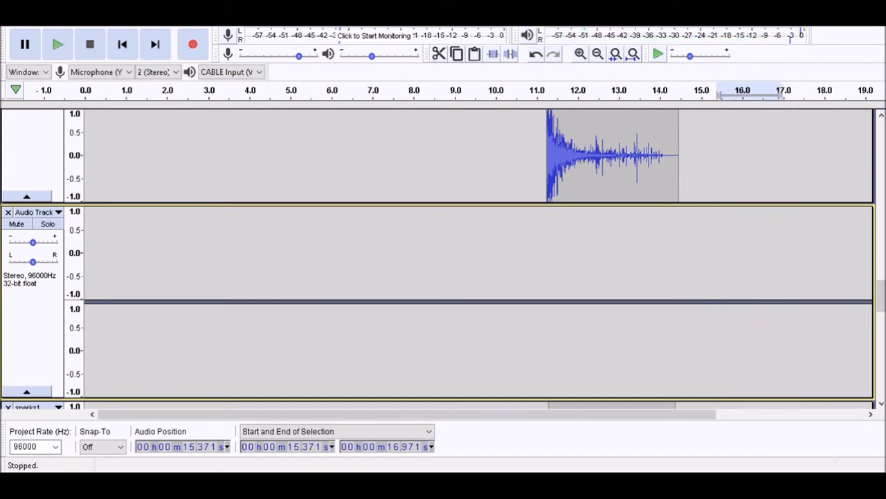
scroll(443, 256, down, 5)
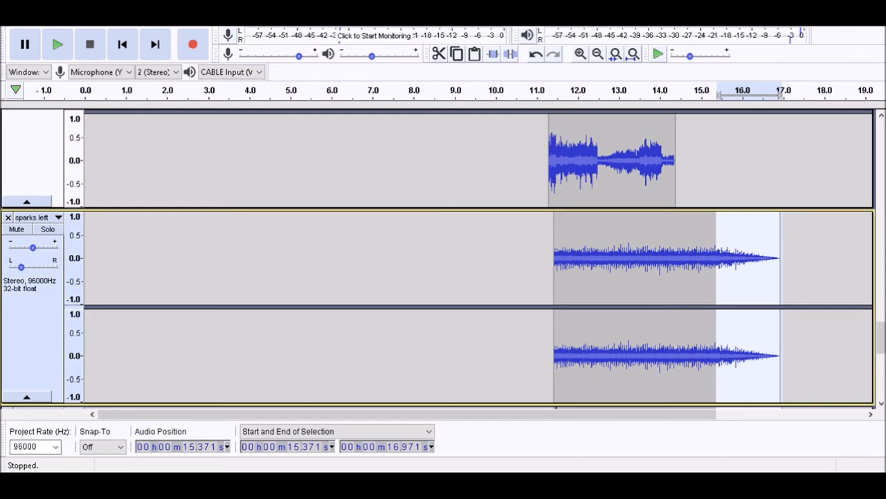
key(space)
key(Right)
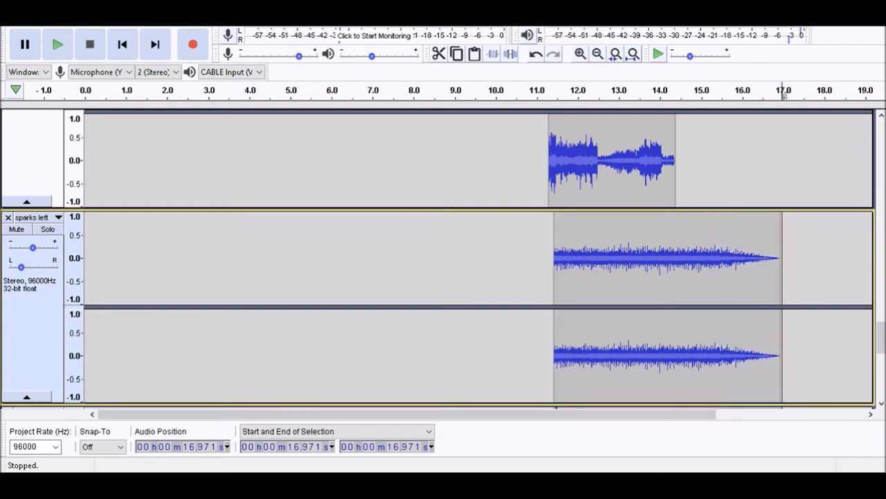
Select the Drone Low and Dry Ice Metal tracks from 16.971 s to 19.013 s and fade them out
scroll(443, 259, down, 5)
scroll(443, 259, up, 3)
scroll(443, 259, up, 10)
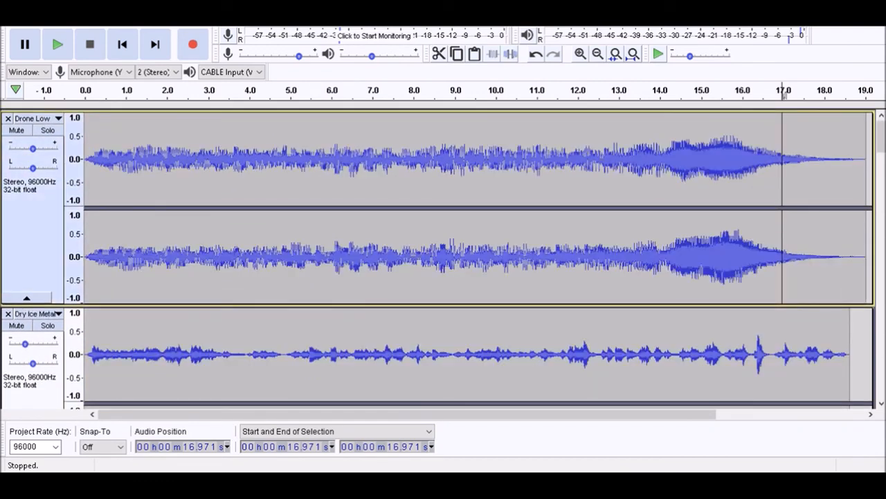
key(shift+Down)
key(shift+Up)
key(shift+Down)
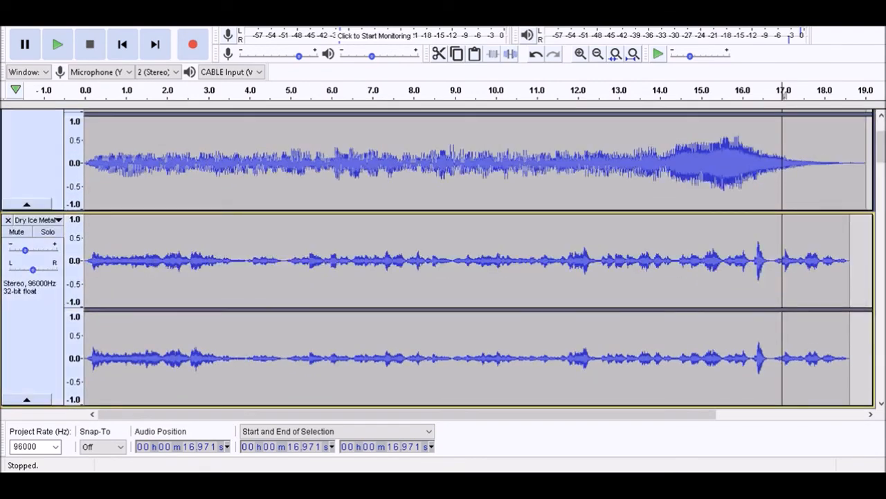
key(space)
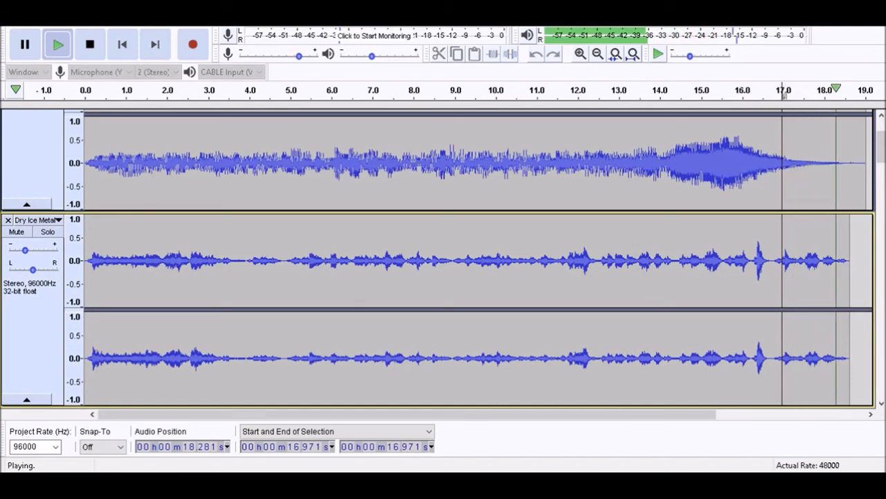
key(shift+End)
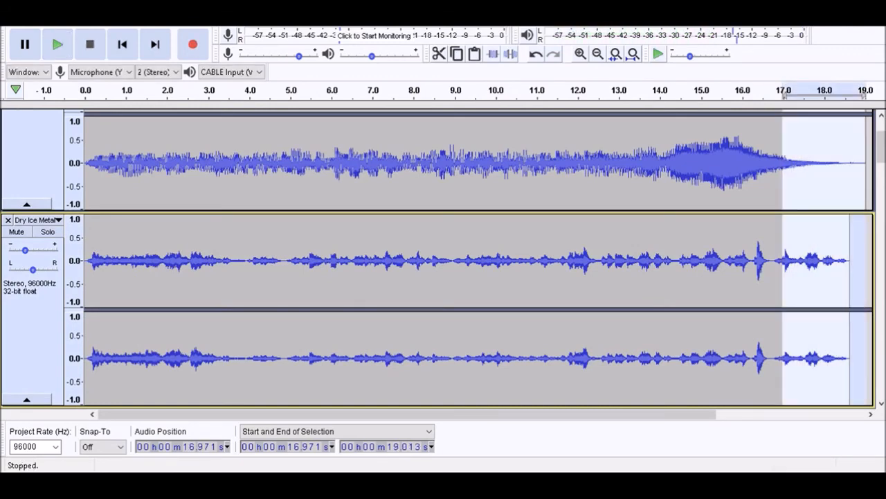
scroll(443, 256, up, 3)
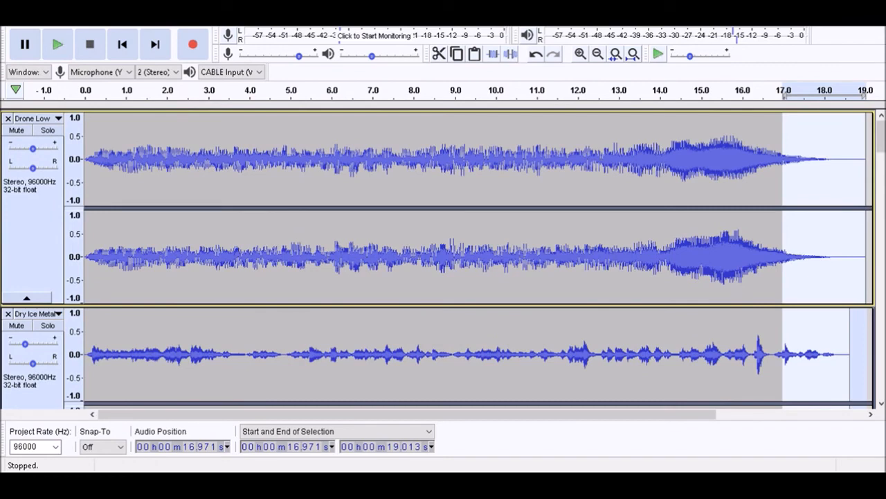
Deselect Drone Low and delete the end of the Dry Ice Metal clip from 17.811 s onward
key(space)
key(Return)
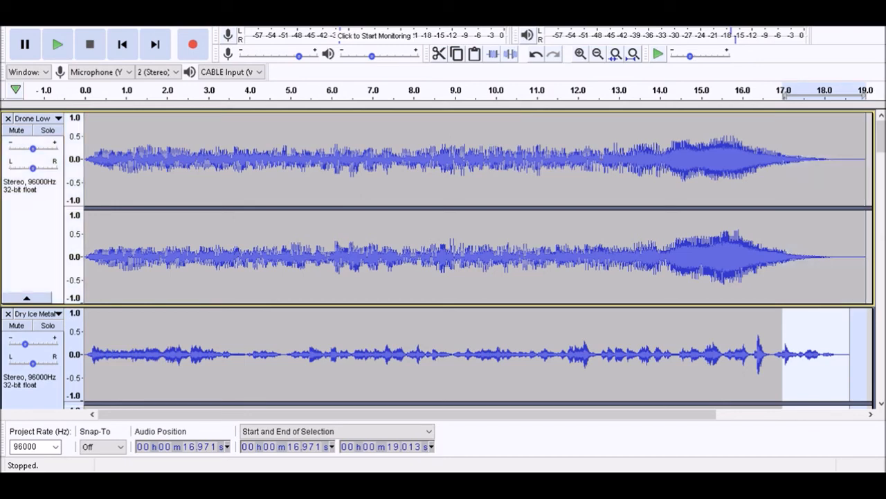
key(Down)
key(space)
key([)
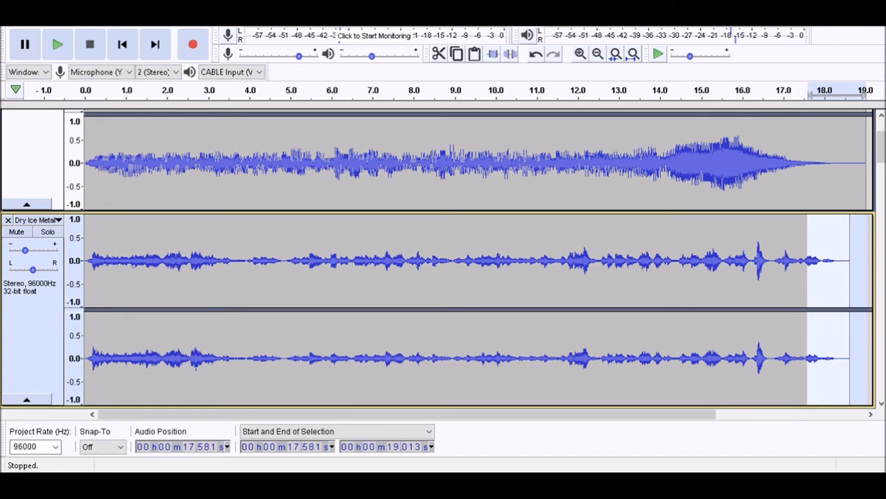
key(space)
key([)
Play the trimmed ending, then fade out the Dry Ice Metal clip from 16.211 s to its end at 17.811 s
click(785, 92)
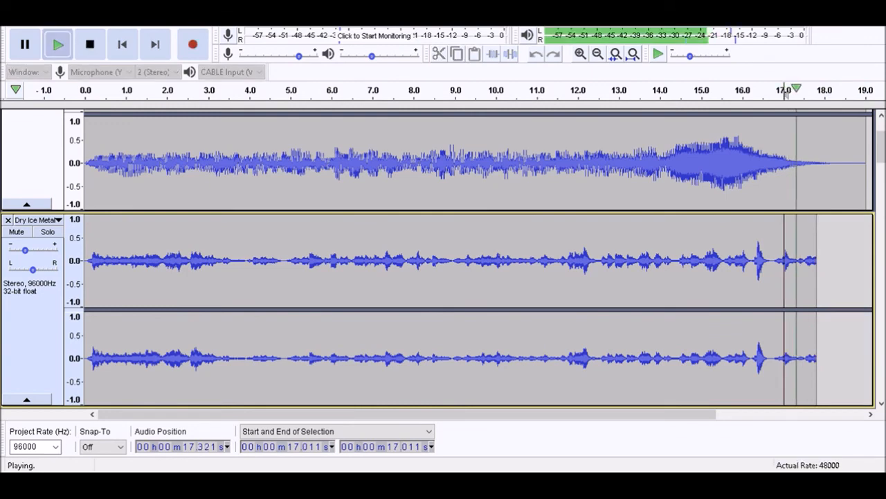
key(space)
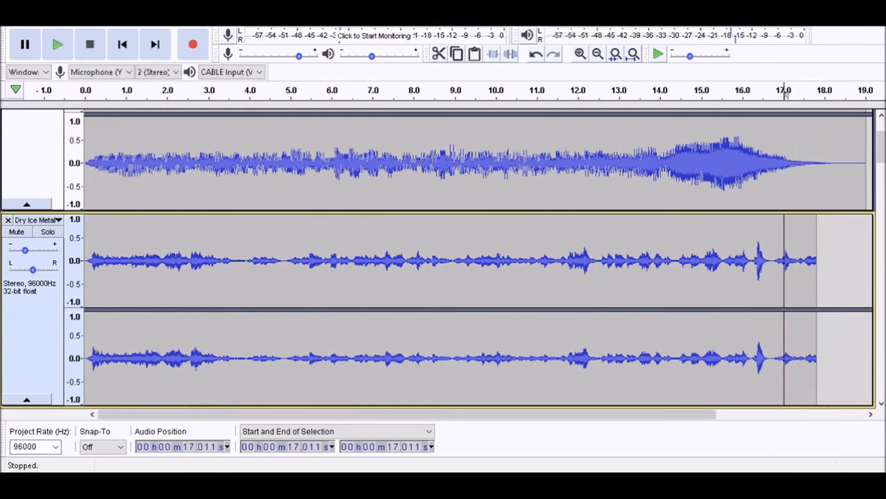
click(752, 91)
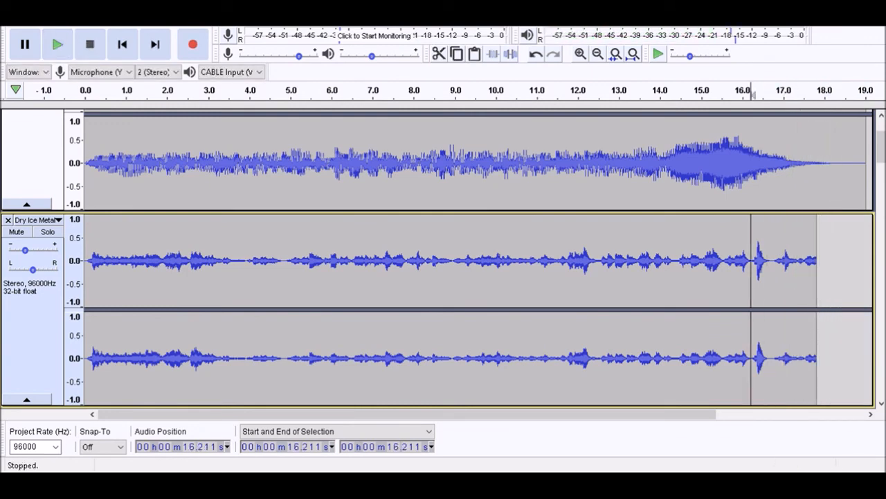
key(space)
key(space)
key(shift+End)
key(space)
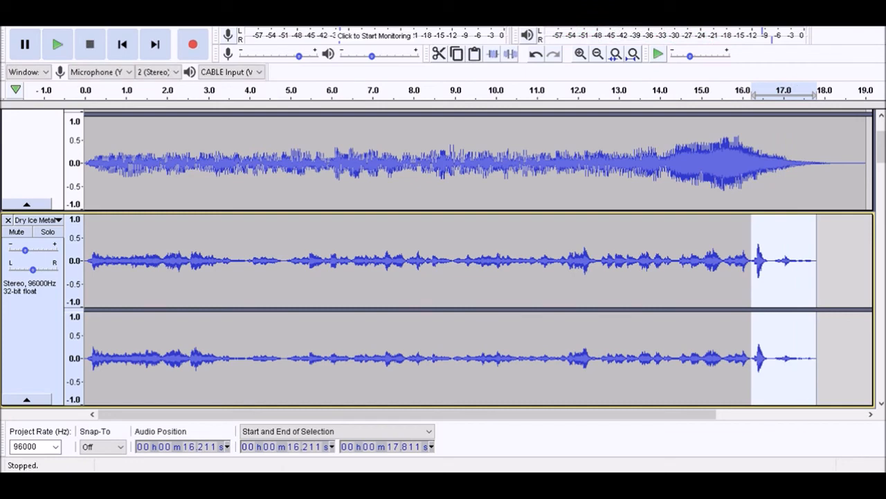
Play the complete mix from the beginning and save the project
key(Home)
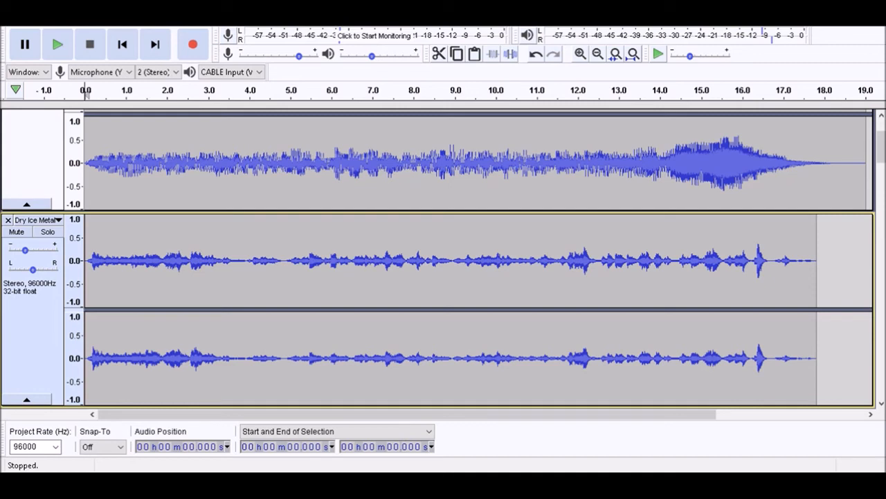
key(space)
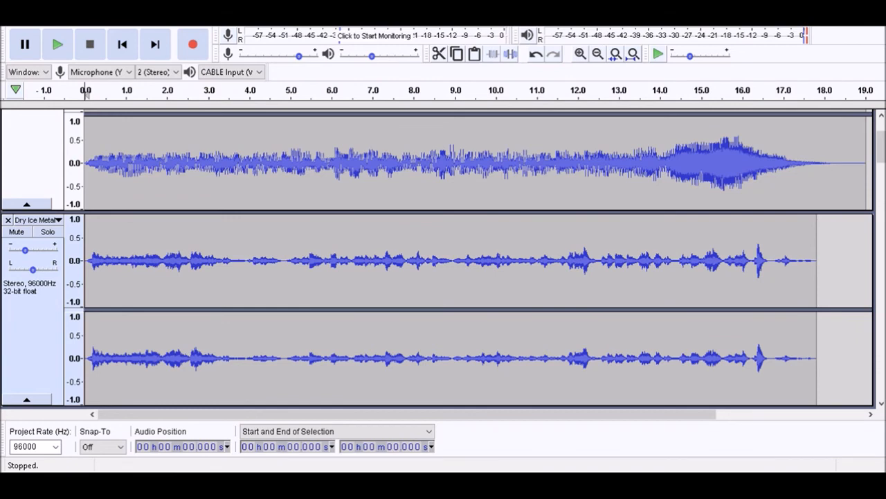
key(ctrl+s)
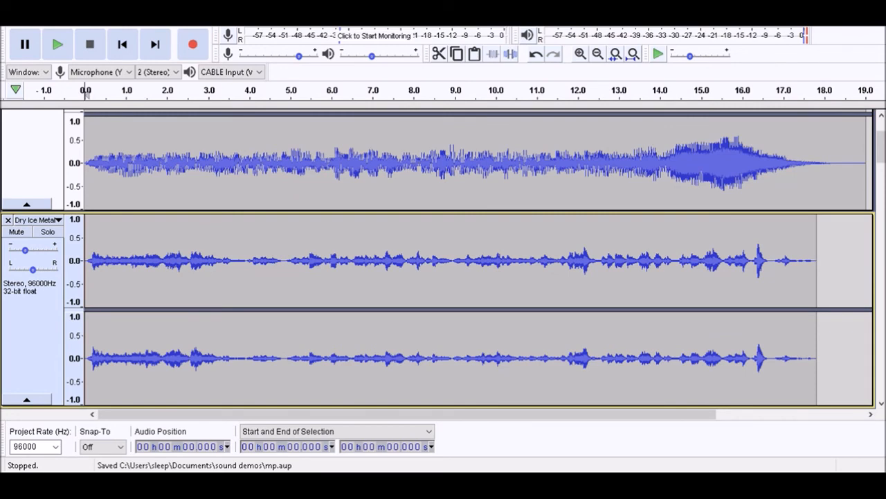
key(Down)
key(alt+Tab)
key(alt+Tab)
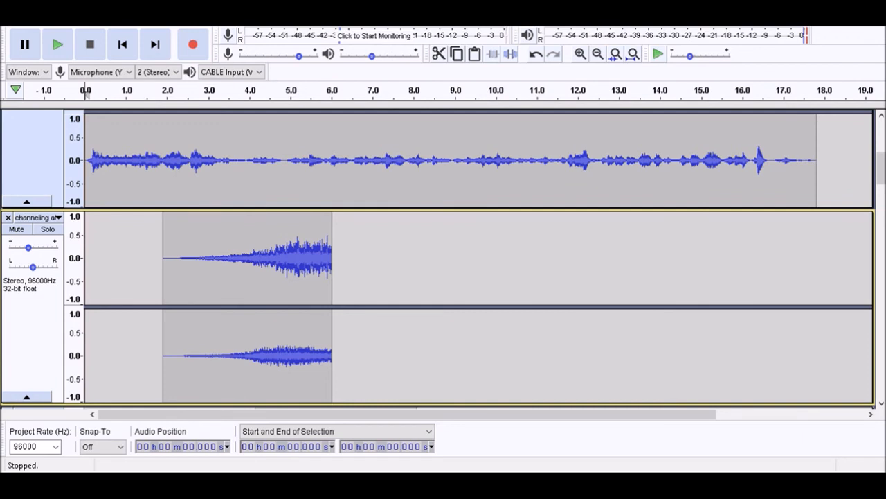
Check the mix in mono by converting all tracks from stereo to mono and playing them, and undo the conversion
key(ctrl+a)
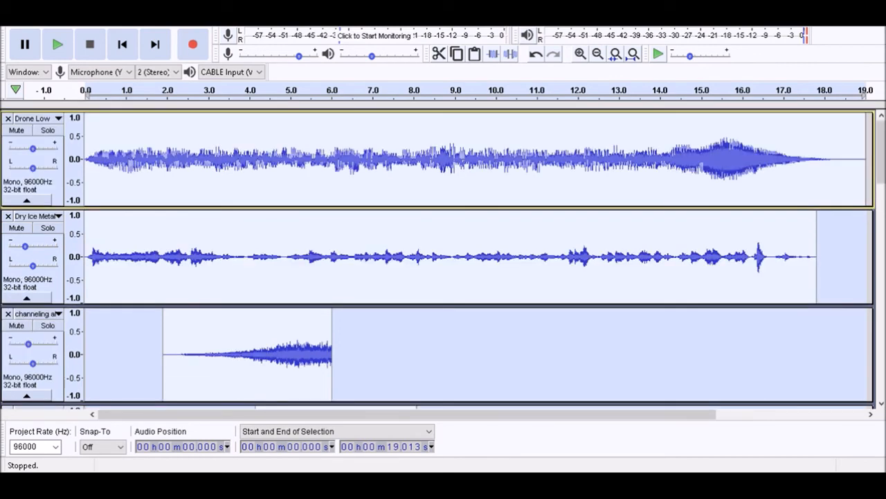
key(space)
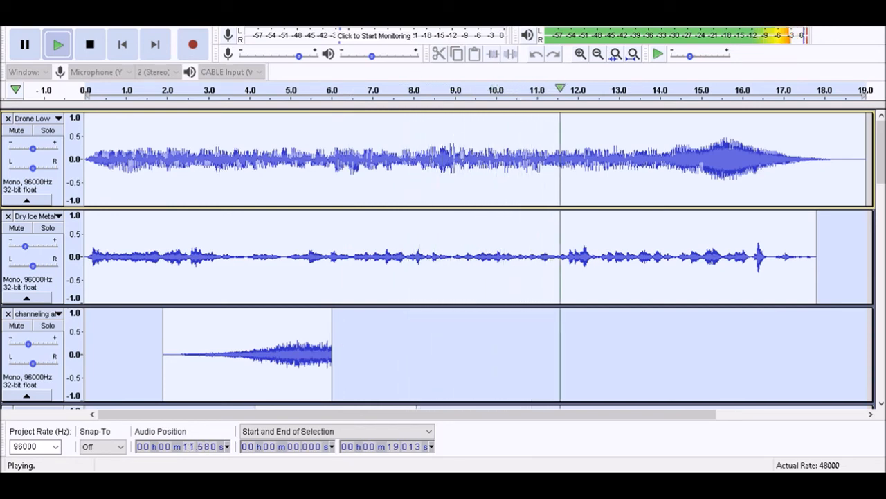
key(space)
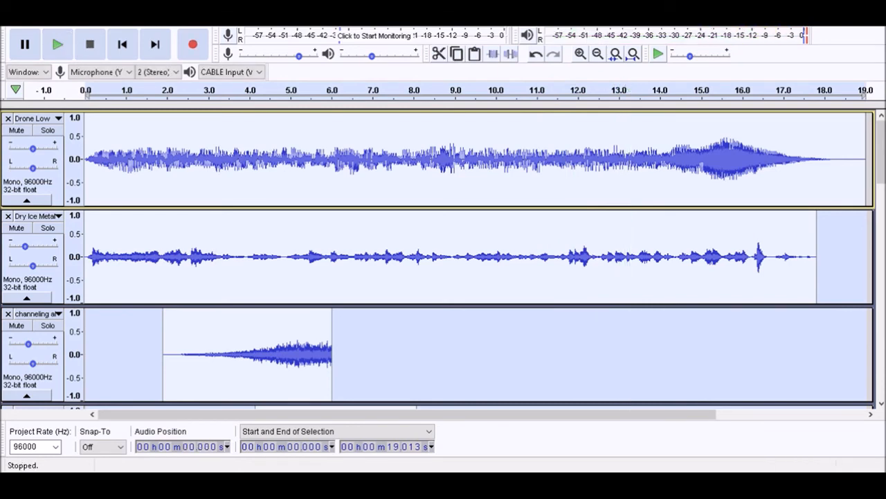
key(ctrl+z)
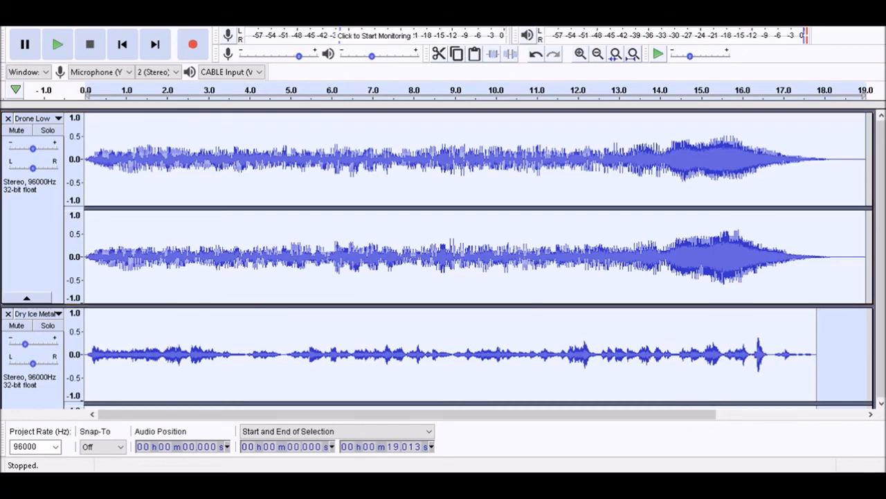
Mix and render all tracks into a single stereo track and start exporting the audio
key(ctrl+y)
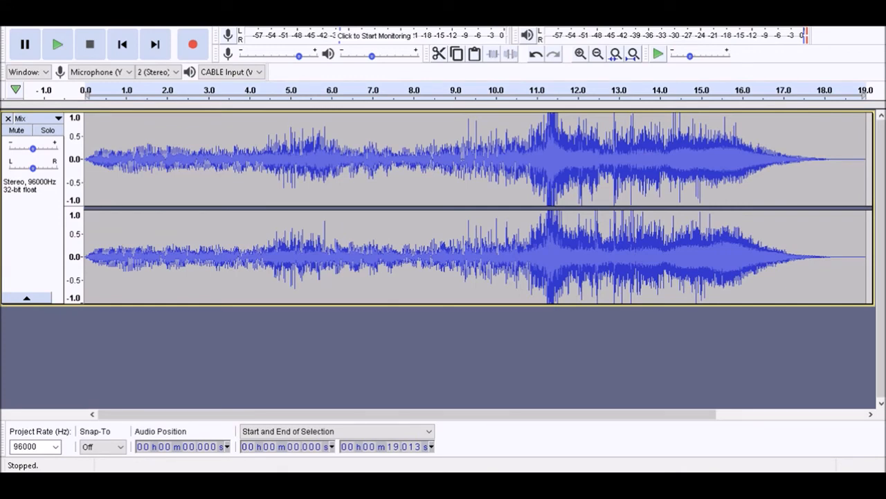
key(ctrl+shift)
key(ctrl+shift+e)
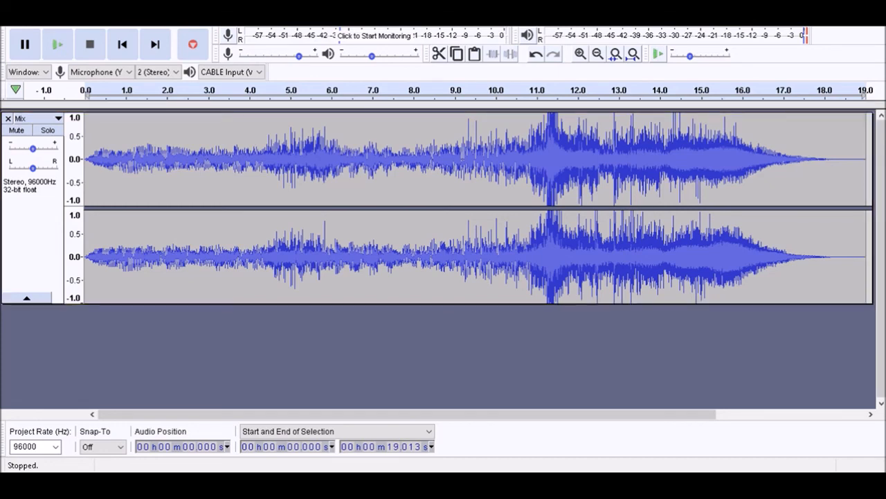